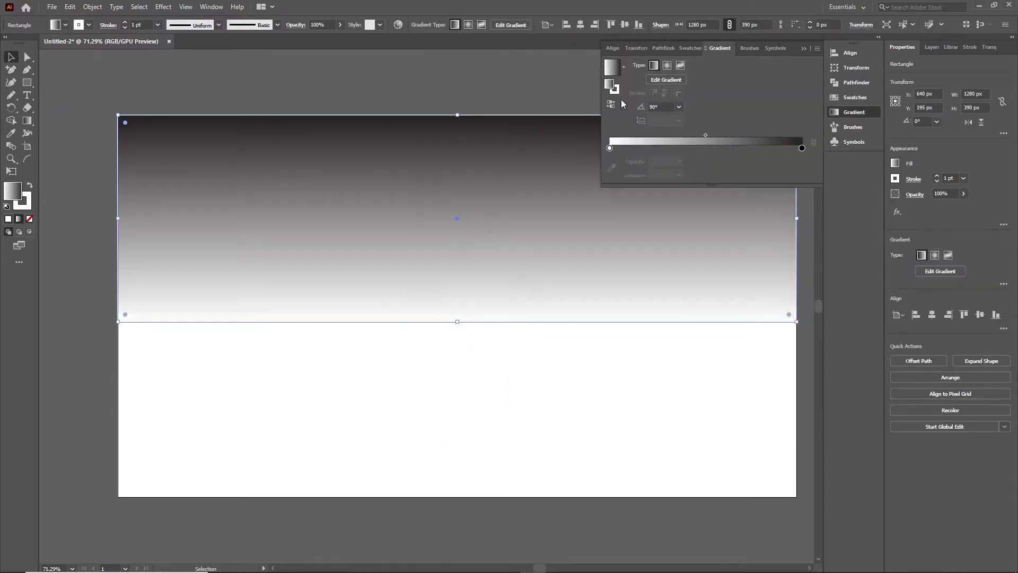
Step: Set the sky rectangle's left gradient stop to a blue-purple in RGB
{"action": "double_click", "coordinate": [610, 147]}
{"action": "left_click_drag", "start_coordinate": [790, 256], "coordinate": [773, 254]}
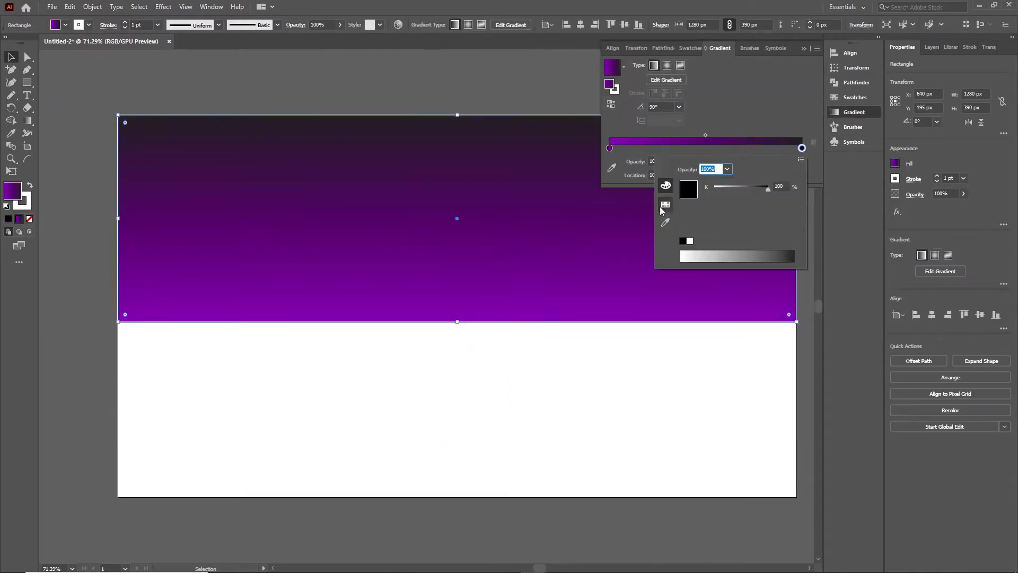
{"action": "left_click", "coordinate": [665, 185]}
{"action": "left_click", "coordinate": [792, 257]}
{"action": "left_click", "coordinate": [705, 135]}
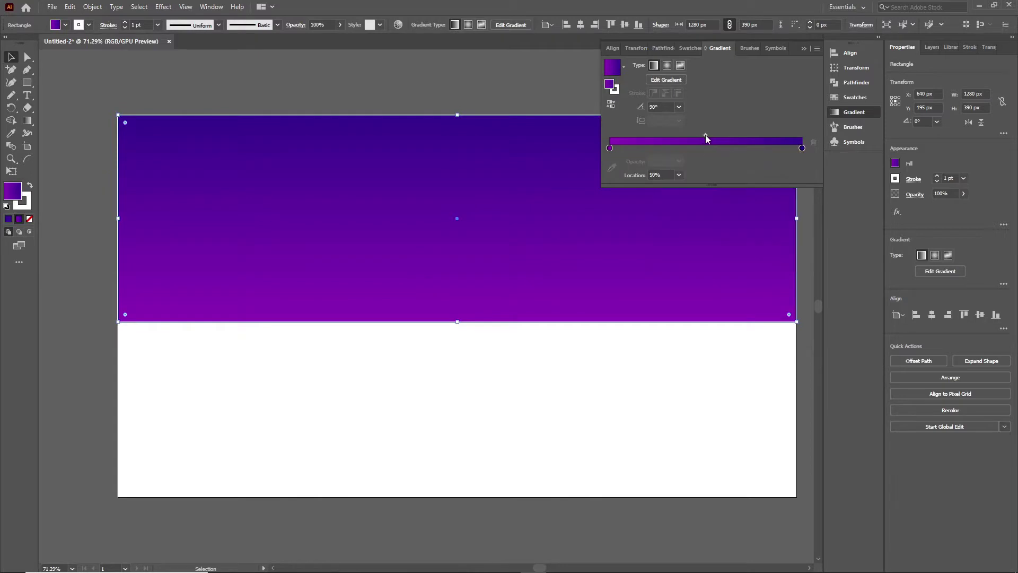
{"action": "left_click", "coordinate": [121, 227]}
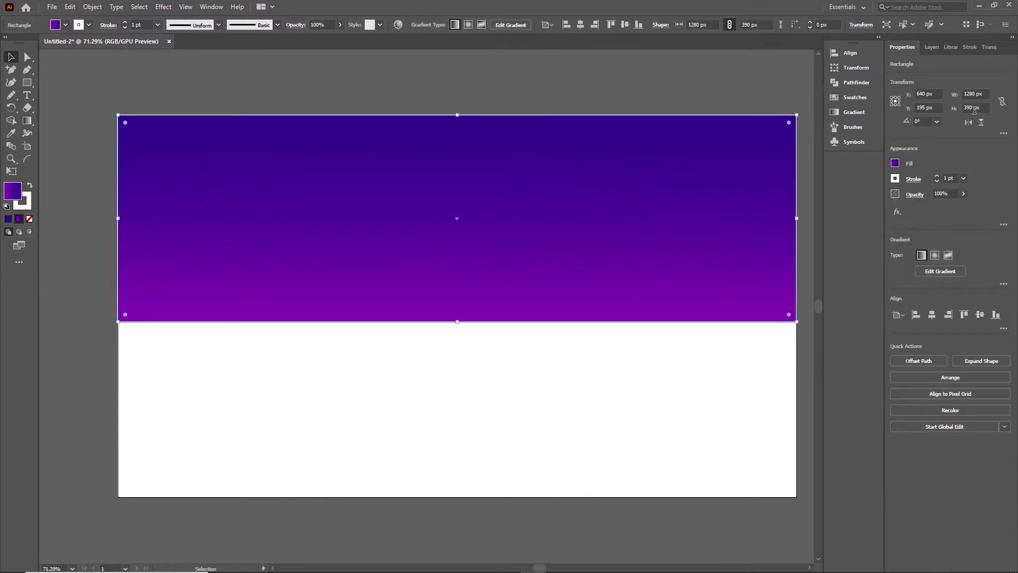
Step: Copy the sky rectangle below as the sea: reversed gradient, midpoint ~57%, dark navy bottom stop
{"action": "left_click", "coordinate": [574, 372]}
{"action": "left_click_drag", "start_coordinate": [413, 288], "coordinate": [414, 495]}
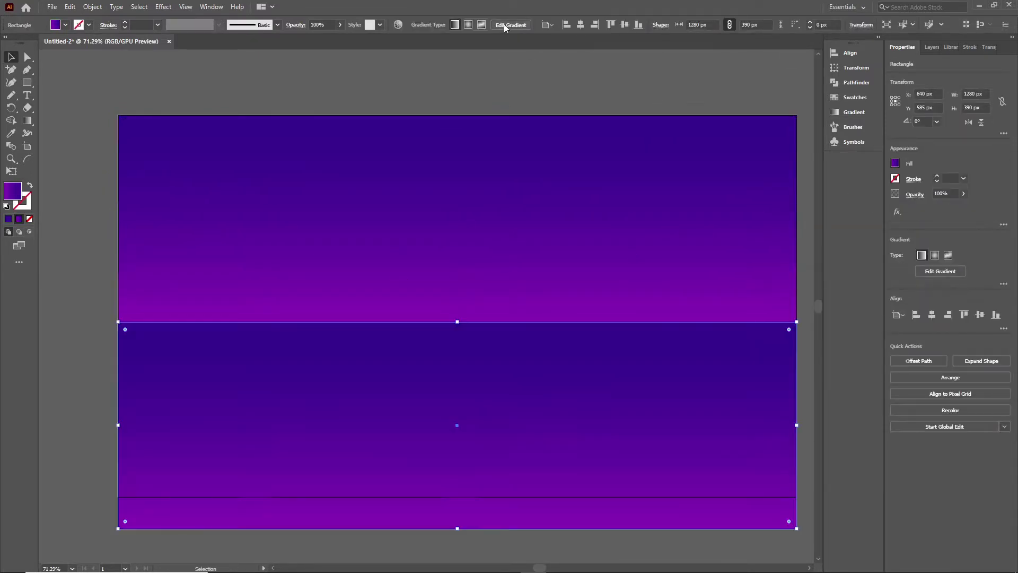
{"action": "left_click", "coordinate": [505, 25]}
{"action": "left_click", "coordinate": [611, 104]}
{"action": "left_click_drag", "start_coordinate": [705, 135], "coordinate": [720, 134]}
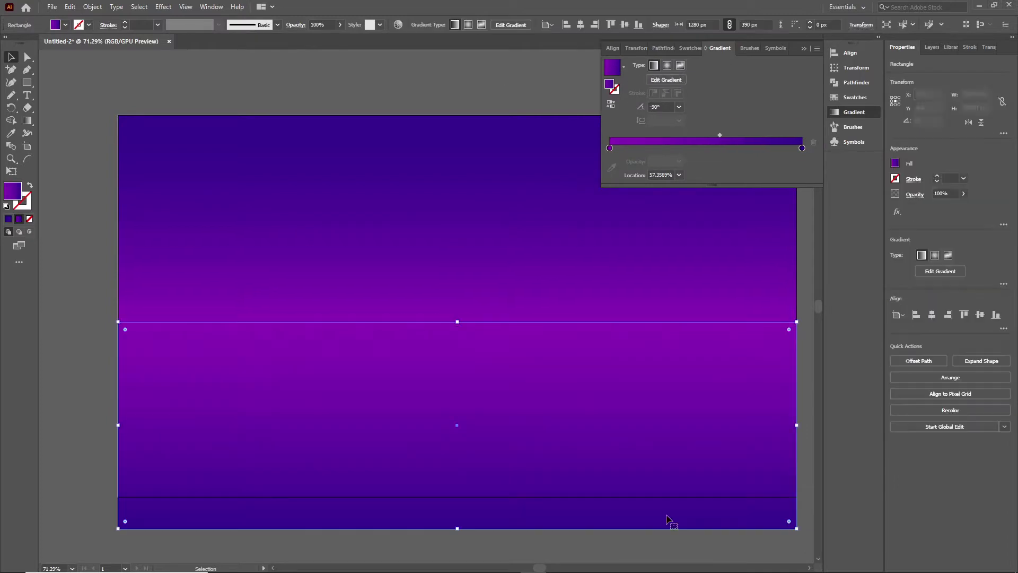
{"action": "double_click", "coordinate": [801, 148]}
{"action": "left_click", "coordinate": [768, 255]}
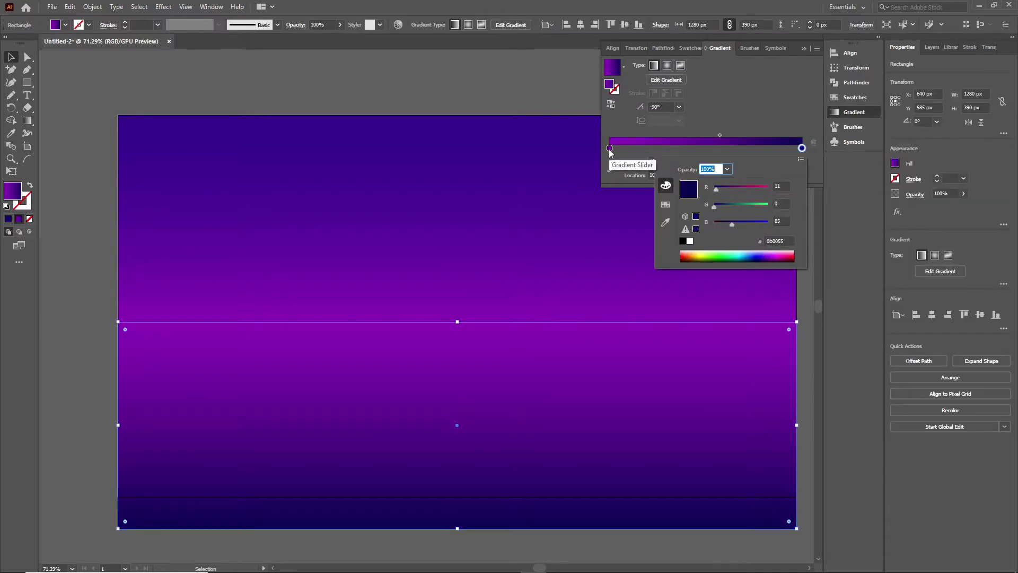
{"action": "key", "text": "Escape"}
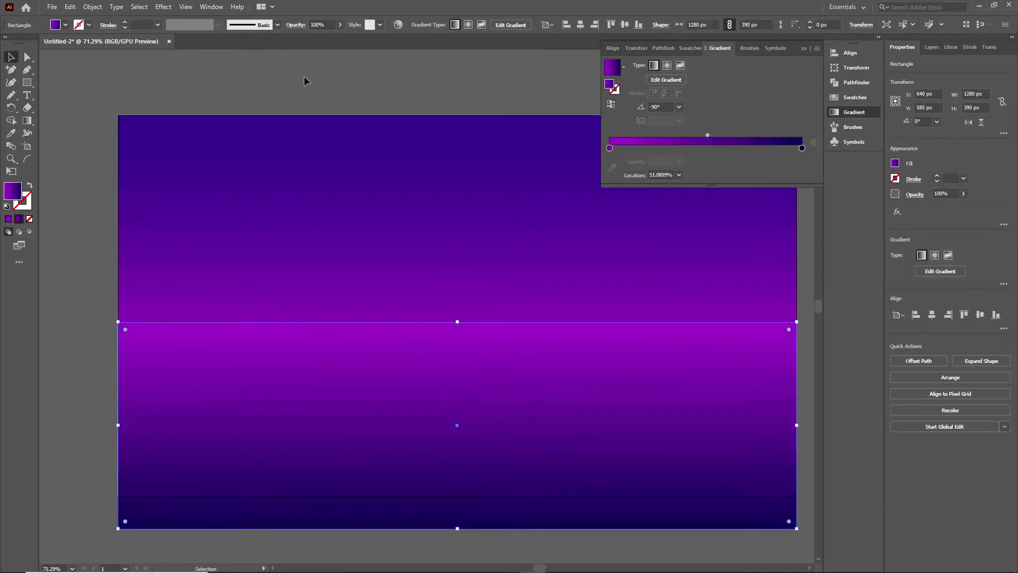
{"action": "left_click", "coordinate": [304, 81]}
{"action": "key", "text": "ctrl+z"}
{"action": "key", "text": "ctrl+z"}
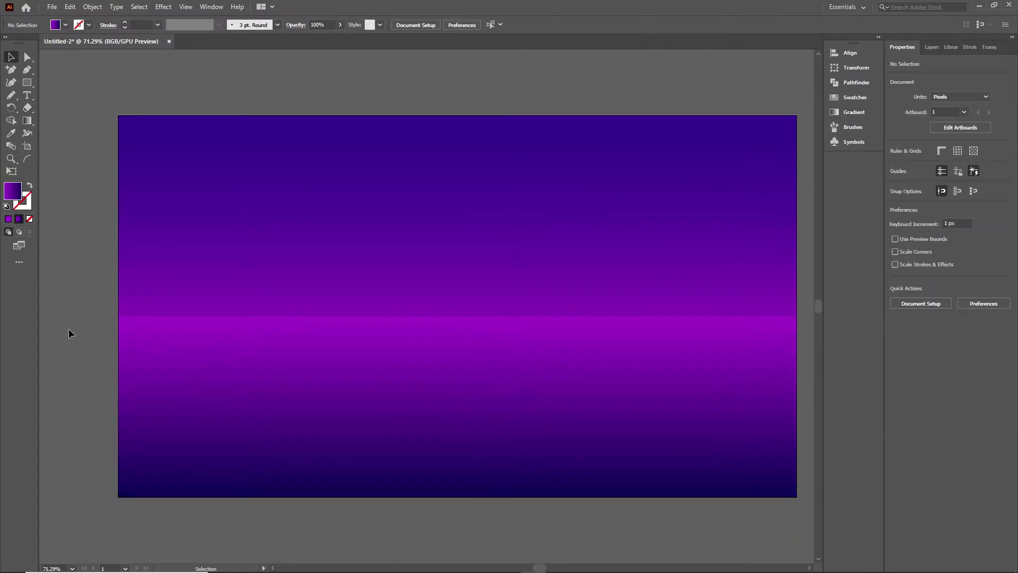
{"action": "key", "text": "ctrl+z"}
{"action": "key", "text": "ctrl+z"}
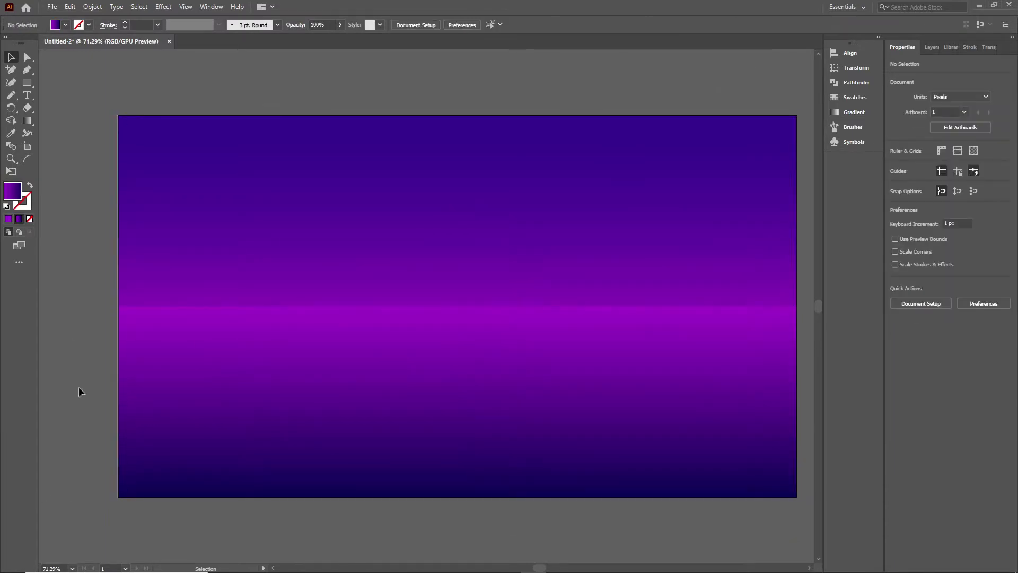
Step: Draw a circle with the Ellipse tool and move it to the artboard centre
{"action": "left_click", "coordinate": [27, 82]}
{"action": "left_click", "coordinate": [90, 110]}
{"action": "left_click_drag", "start_coordinate": [75, 286], "coordinate": [201, 404]}
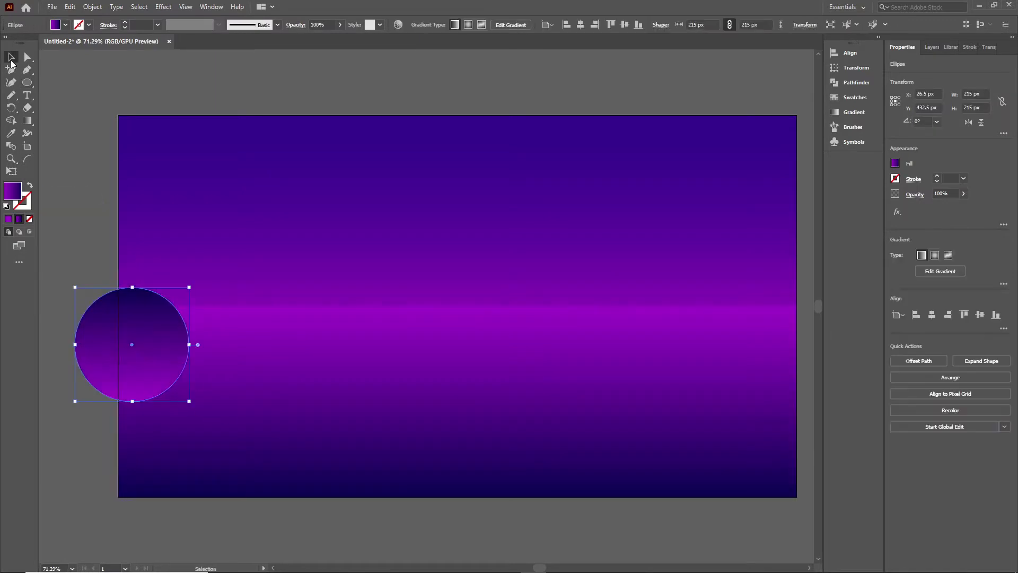
{"action": "left_click_drag", "start_coordinate": [137, 344], "coordinate": [472, 296]}
{"action": "left_click", "coordinate": [854, 112]}
Step: Give the circle a bright magenta to crimson-magenta gradient, flipped so pink is on top
{"action": "double_click", "coordinate": [609, 147]}
{"action": "left_click", "coordinate": [784, 256]}
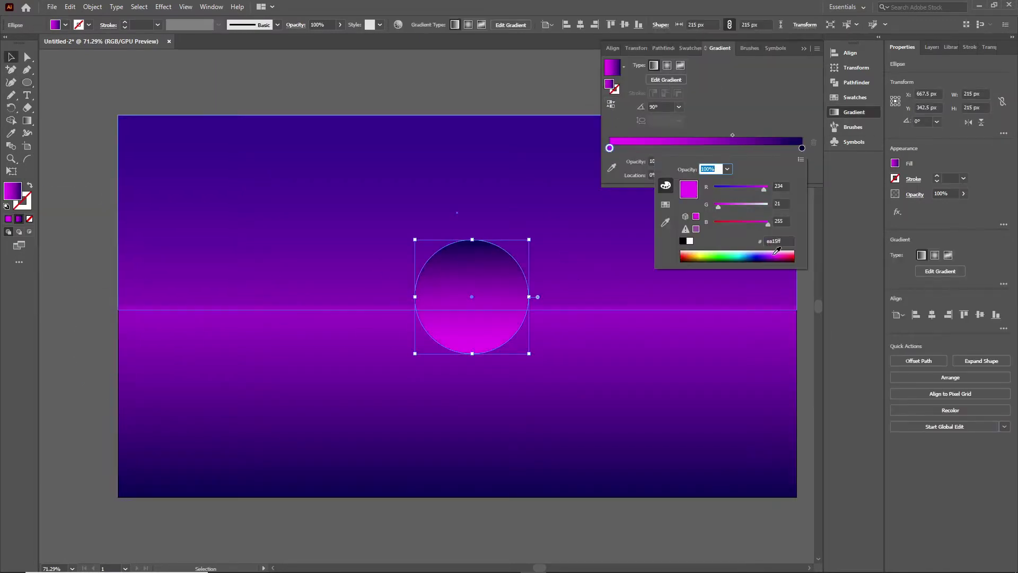
{"action": "left_click", "coordinate": [801, 148]}
{"action": "double_click", "coordinate": [802, 148]}
{"action": "left_click", "coordinate": [767, 254]}
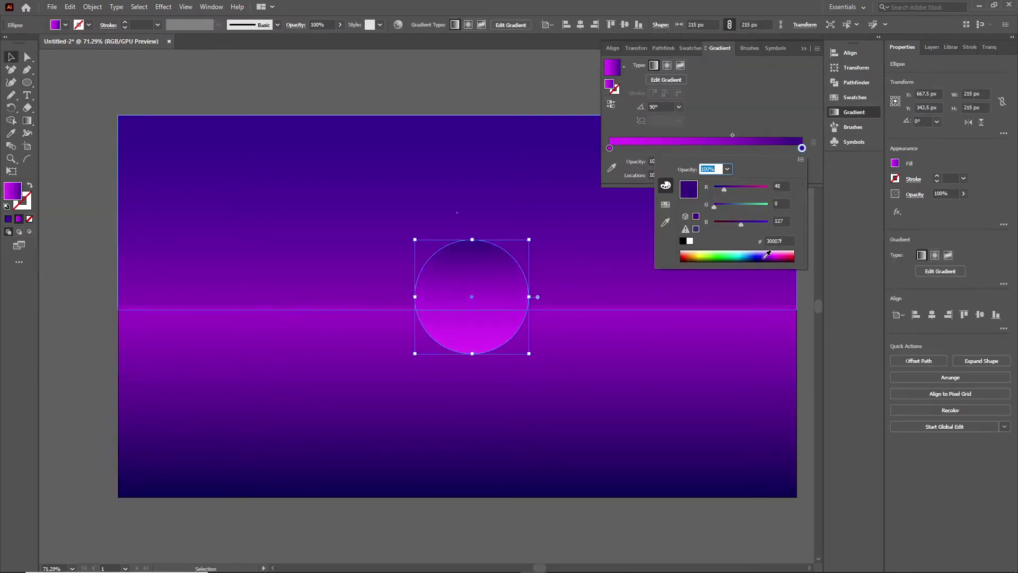
{"action": "left_click", "coordinate": [788, 253]}
{"action": "left_click", "coordinate": [611, 105]}
{"action": "left_click", "coordinate": [730, 136]}
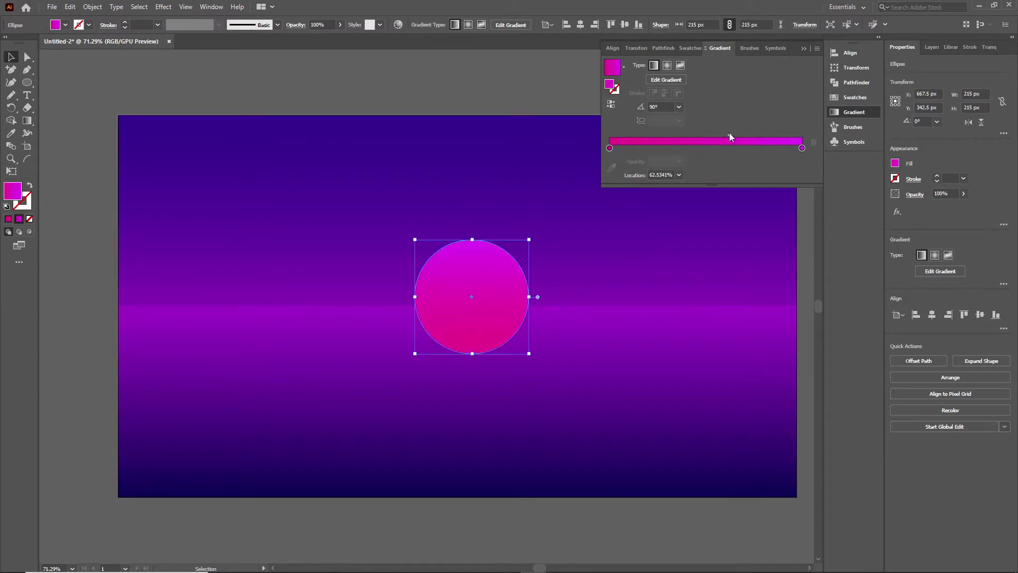
{"action": "left_click", "coordinate": [610, 105]}
Step: Bring the sea in front of the sun, centre the sun on the horizon, nudge its gradient midpoint
{"action": "left_click", "coordinate": [329, 398]}
{"action": "key", "text": "ctrl+shift+bracketright"}
{"action": "left_click", "coordinate": [472, 265]}
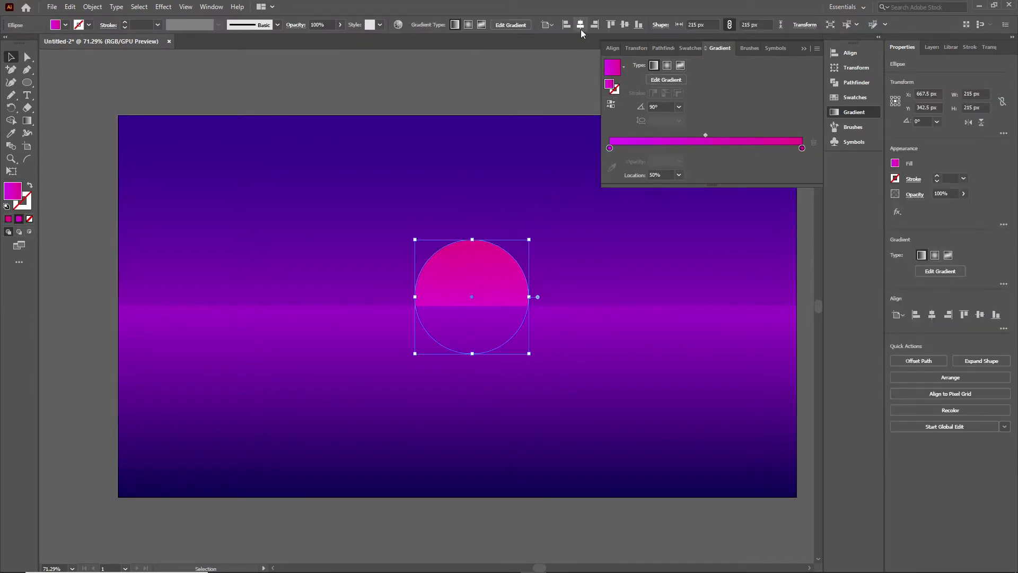
{"action": "left_click_drag", "start_coordinate": [497, 260], "coordinate": [482, 270]}
{"action": "left_click_drag", "start_coordinate": [743, 136], "coordinate": [740, 135]}
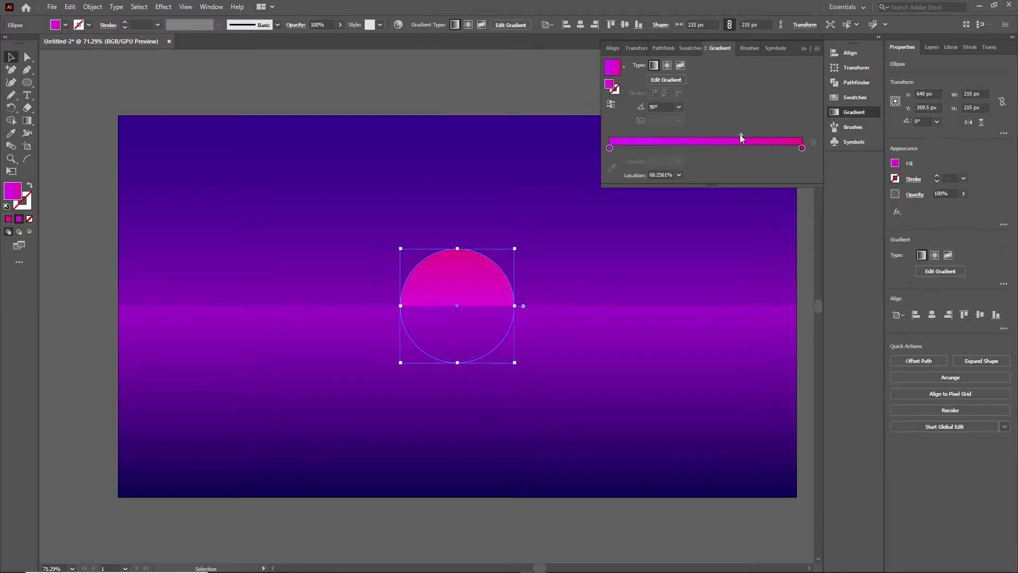
{"action": "left_click", "coordinate": [610, 148]}
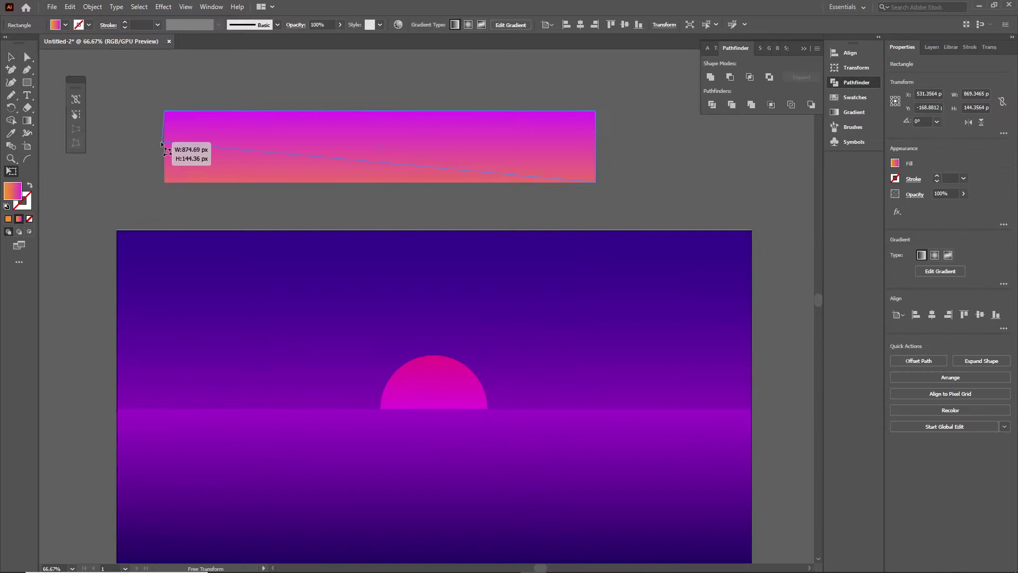
Step: Distort the pink rectangle into a thin tapered streak and Alt-drag several copies
{"action": "left_click_drag", "start_coordinate": [161, 144], "coordinate": [133, 134]}
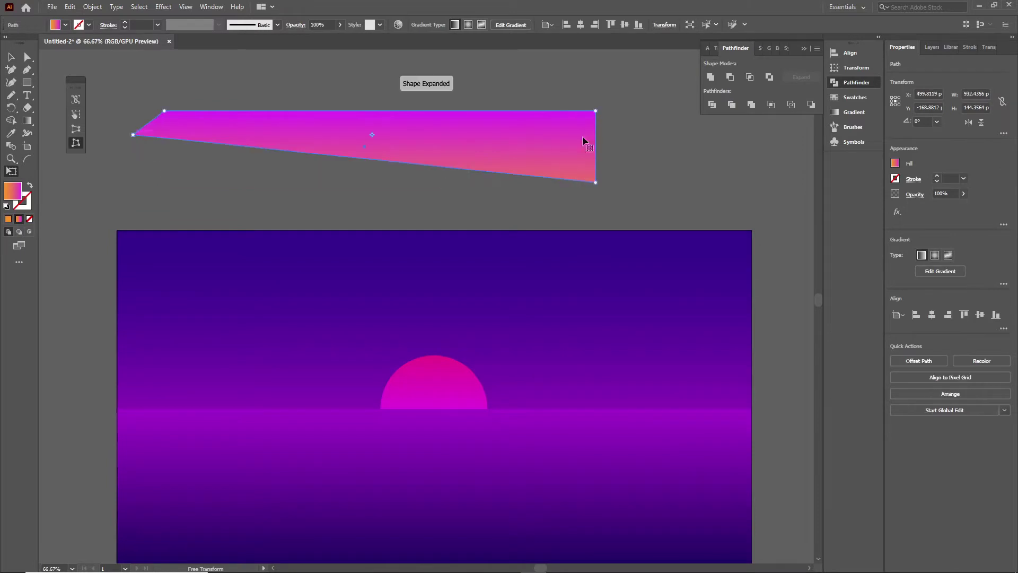
{"action": "left_click_drag", "start_coordinate": [655, 140], "coordinate": [649, 133]}
{"action": "left_click_drag", "start_coordinate": [594, 181], "coordinate": [588, 147]}
{"action": "left_click_drag", "start_coordinate": [391, 114], "coordinate": [391, 125]}
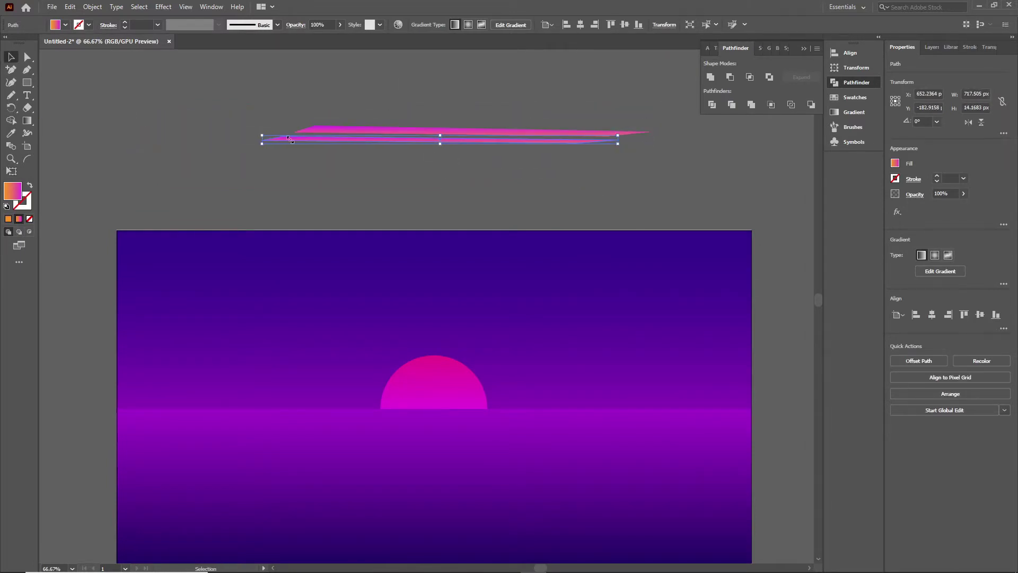
{"action": "left_click_drag", "start_coordinate": [370, 151], "coordinate": [452, 194]}
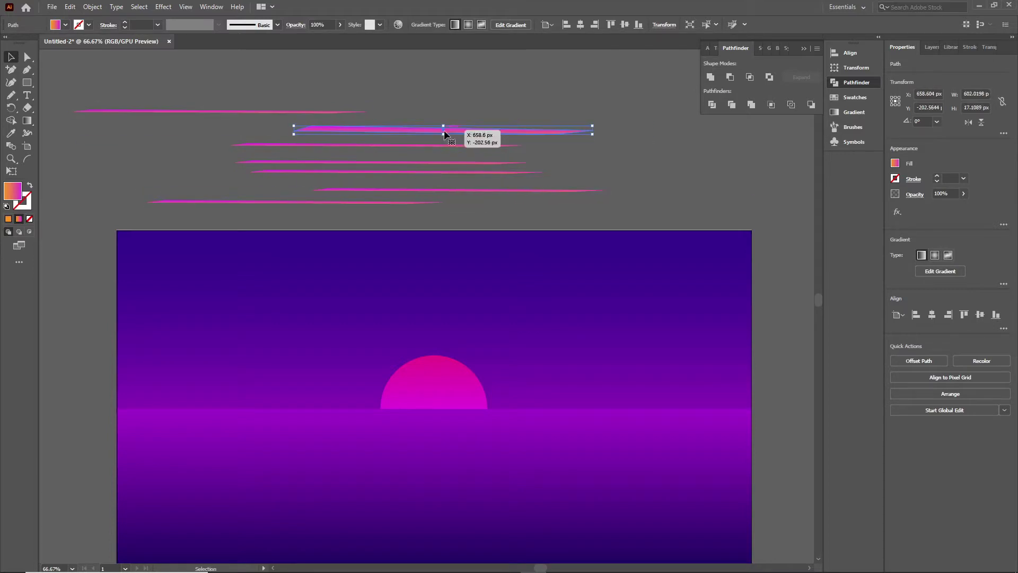
{"action": "left_click_drag", "start_coordinate": [443, 129], "coordinate": [382, 245]}
{"action": "scroll", "coordinate": [382, 245], "scroll_direction": "up", "scroll_amount": 3}
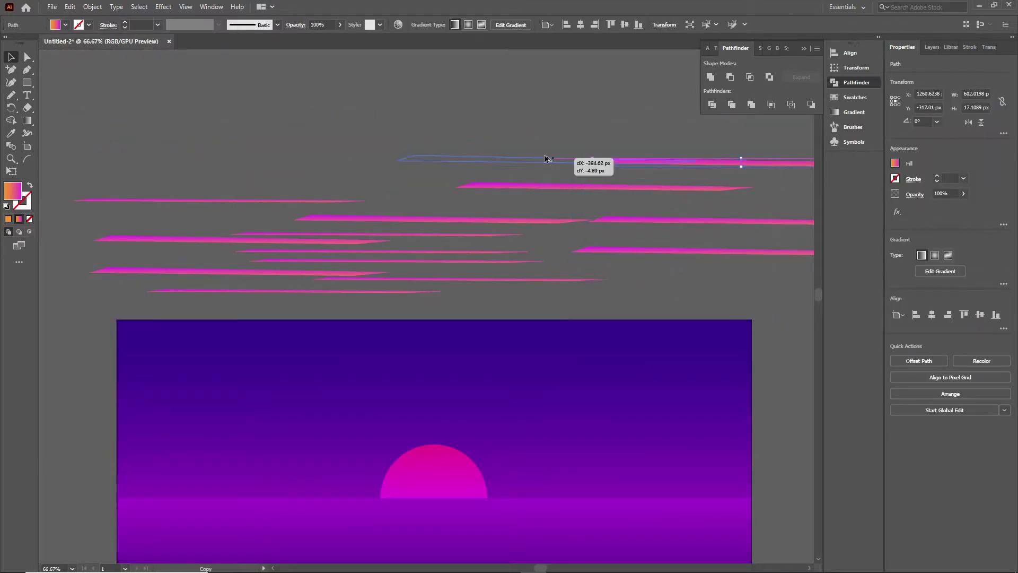
Step: Group the pink streaks, scale the group down, and arrange the streak rows
{"action": "left_click_drag", "start_coordinate": [69, 111], "coordinate": [689, 302]}
{"action": "key", "text": "ctrl+g"}
{"action": "left_click_drag", "start_coordinate": [813, 118], "coordinate": [577, 158]}
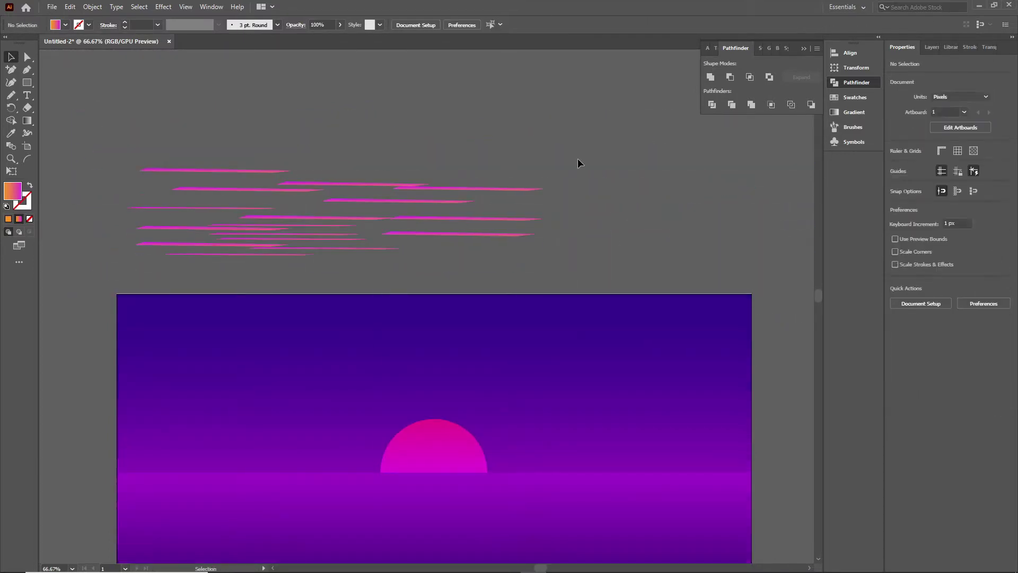
{"action": "scroll", "coordinate": [544, 217], "scroll_direction": "down", "scroll_amount": 2}
{"action": "left_click_drag", "start_coordinate": [545, 217], "coordinate": [414, 189]}
{"action": "left_click_drag", "start_coordinate": [265, 159], "coordinate": [602, 185]}
{"action": "scroll", "coordinate": [486, 191], "scroll_direction": "up", "scroll_amount": 2}
{"action": "left_click_drag", "start_coordinate": [487, 191], "coordinate": [352, 175]}
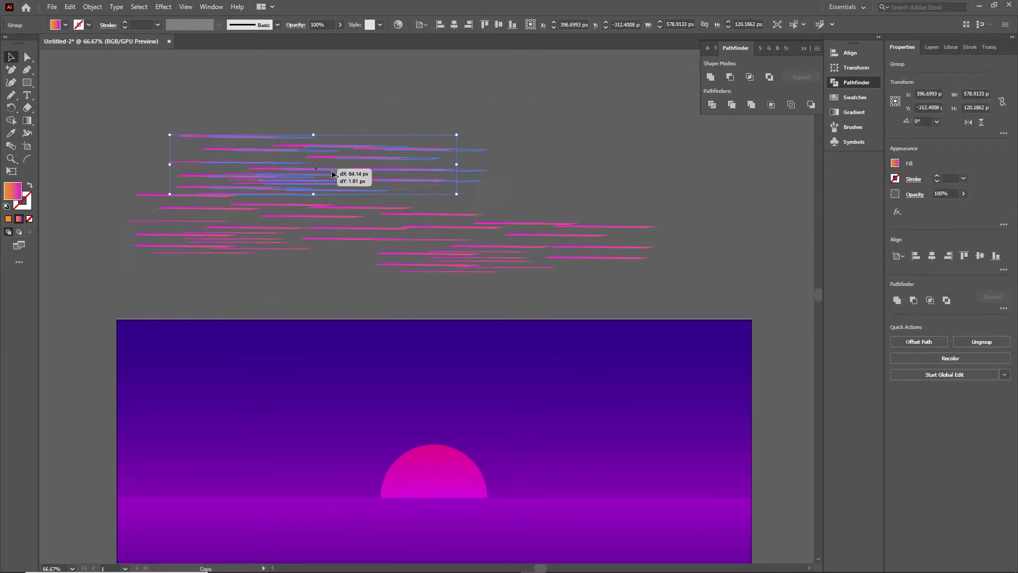
{"action": "mouse_move", "coordinate": [689, 271]}
{"action": "left_mouse_down"}
{"action": "mouse_move", "coordinate": [576, 71]}
{"action": "mouse_move", "coordinate": [575, 190]}
{"action": "left_mouse_up"}
Step: Apply Effect > Blur > Gaussian Blur to the lower rows of streaks
{"action": "left_click_drag", "start_coordinate": [124, 129], "coordinate": [450, 297]}
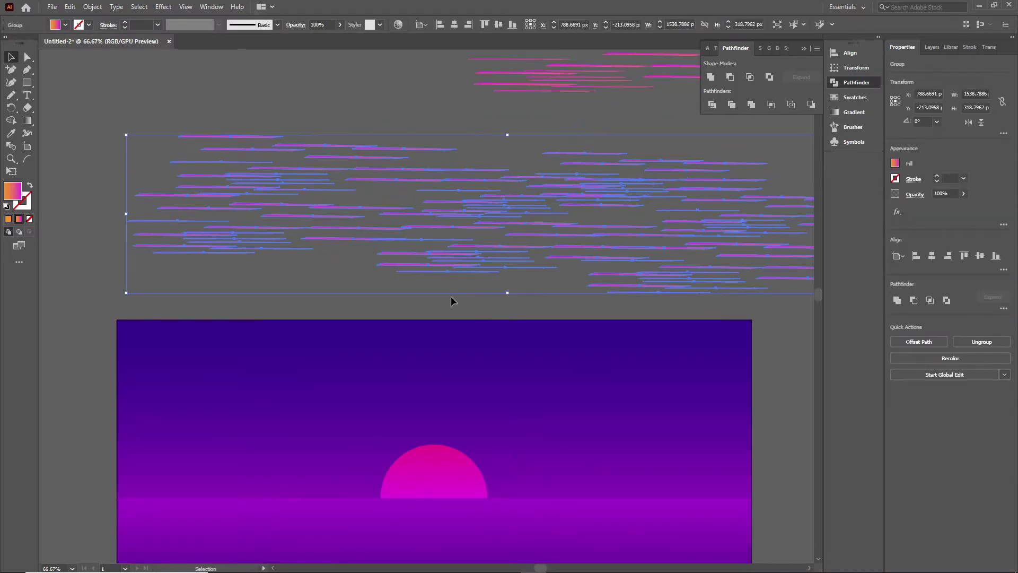
{"action": "left_click", "coordinate": [163, 6]}
{"action": "left_click", "coordinate": [180, 26]}
{"action": "left_click_drag", "start_coordinate": [428, 175], "coordinate": [432, 175]}
{"action": "left_click", "coordinate": [462, 197]}
{"action": "left_click", "coordinate": [336, 116]}
{"action": "left_click_drag", "start_coordinate": [602, 241], "coordinate": [602, 421]}
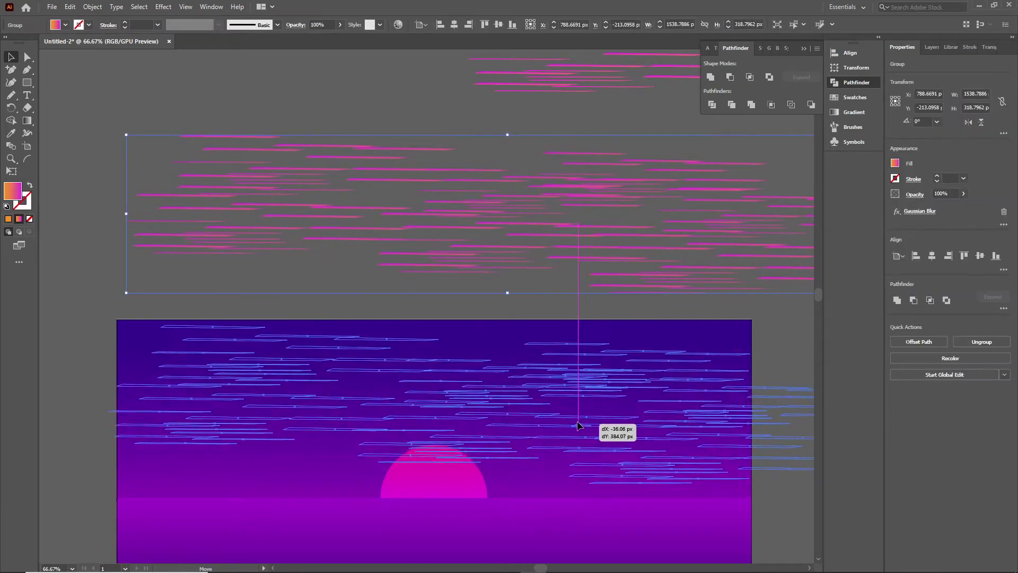
Step: Set the blurred streak group to 25% opacity and move it down over the sky
{"action": "left_click", "coordinate": [311, 222]}
{"action": "scroll", "coordinate": [311, 223], "scroll_direction": "down", "scroll_amount": 3}
{"action": "left_click", "coordinate": [521, 302]}
{"action": "type", "text": "25"}
{"action": "key", "text": "Return"}
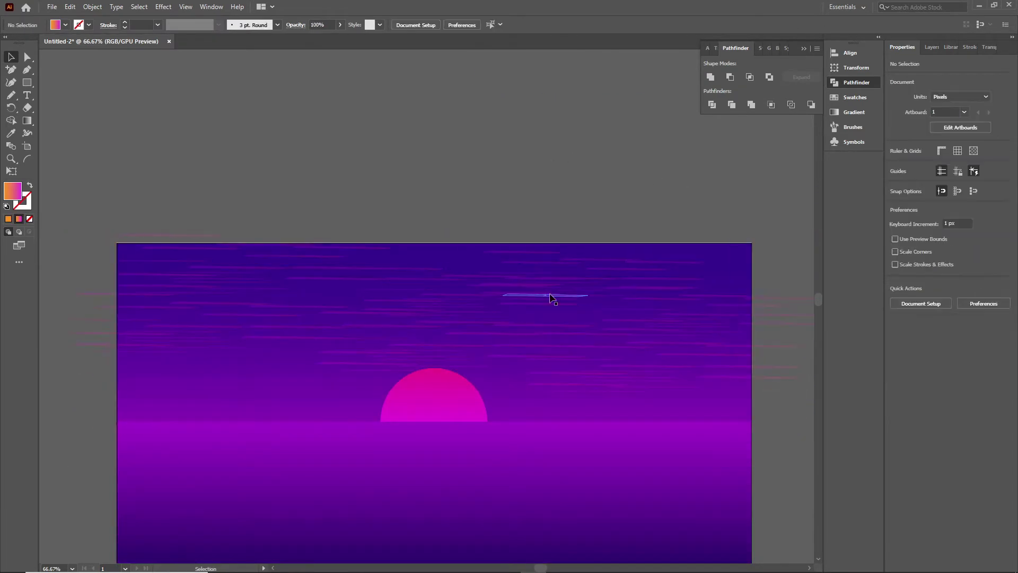
{"action": "left_click_drag", "start_coordinate": [550, 296], "coordinate": [533, 369]}
{"action": "left_click", "coordinate": [785, 447]}
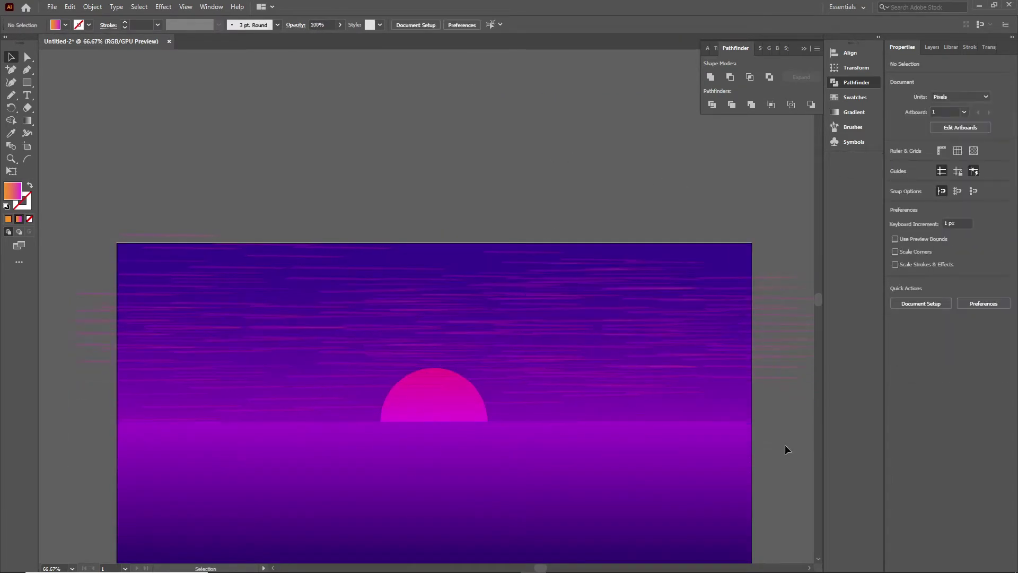
{"action": "scroll", "coordinate": [572, 198], "scroll_direction": "down", "scroll_amount": 1}
Step: Copy the streak group, recolour its left gradient stop purple, and place copies in the sky
{"action": "key", "text": "ctrl+z"}
{"action": "key", "text": "ctrl+z"}
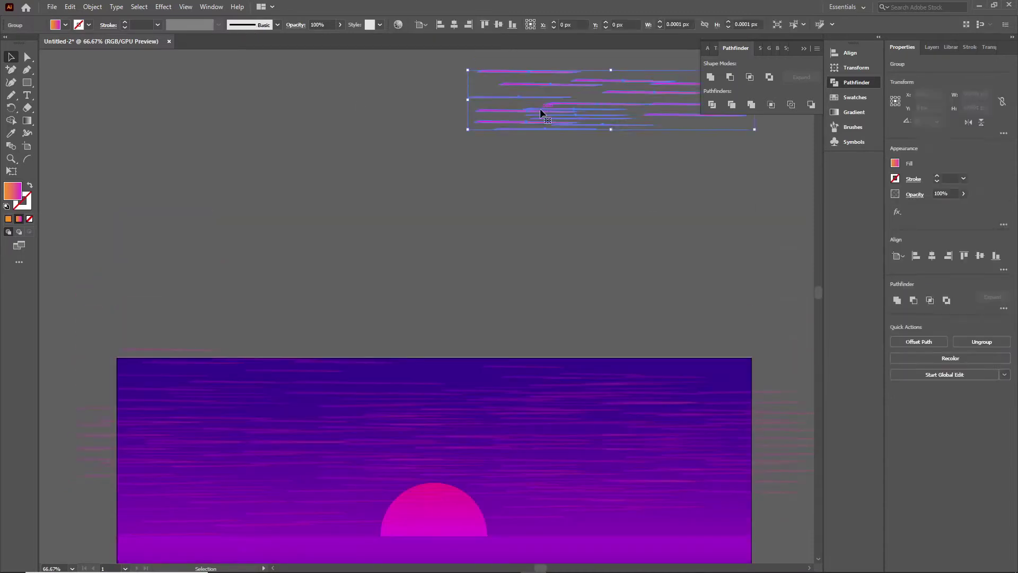
{"action": "key", "text": "ctrl+z"}
{"action": "key", "text": "ctrl+F9"}
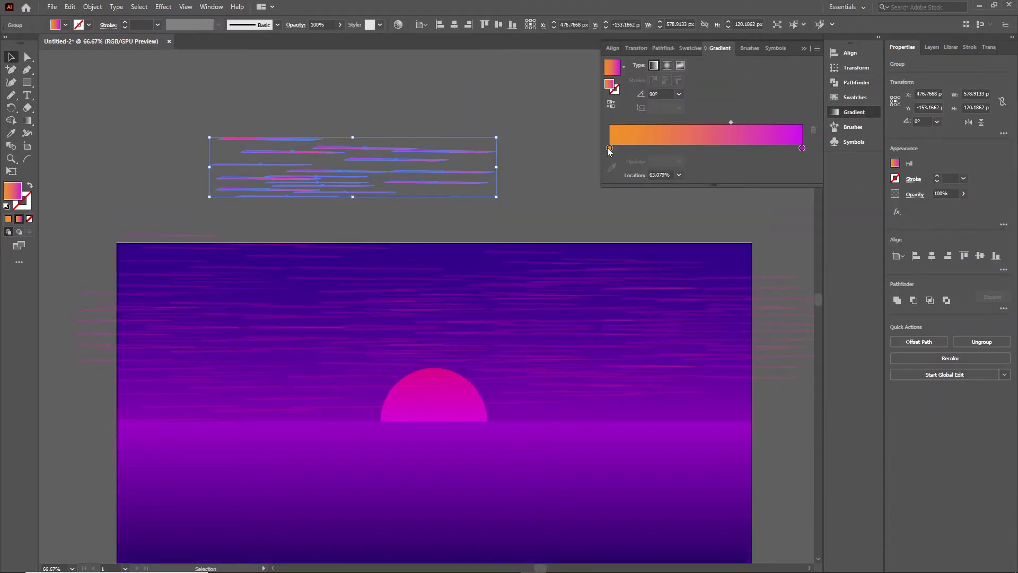
{"action": "double_click", "coordinate": [609, 148]}
{"action": "mouse_move", "coordinate": [404, 168]}
{"action": "left_mouse_down"}
{"action": "mouse_move", "coordinate": [656, 139]}
{"action": "mouse_move", "coordinate": [682, 191]}
{"action": "left_mouse_up"}
{"action": "left_click", "coordinate": [403, 112]}
{"action": "left_click_drag", "start_coordinate": [440, 140], "coordinate": [790, 124]}
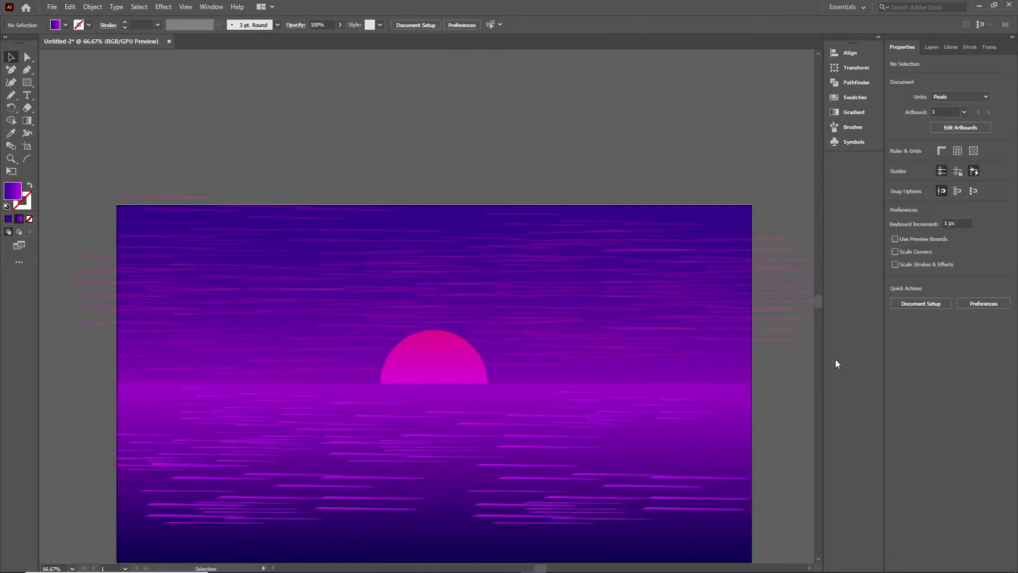
Step: Narrow the water streaks toward the sea's centre and give them a pink gradient
{"action": "scroll", "coordinate": [794, 390], "scroll_direction": "down", "scroll_amount": 2}
{"action": "left_click_drag", "start_coordinate": [794, 390], "coordinate": [159, 477]}
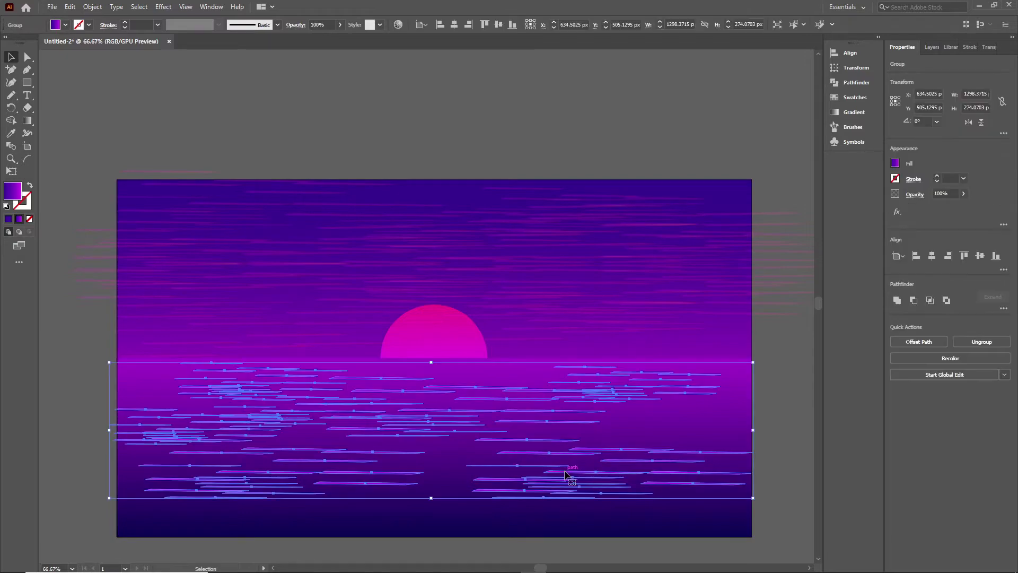
{"action": "left_click_drag", "start_coordinate": [511, 463], "coordinate": [488, 413]}
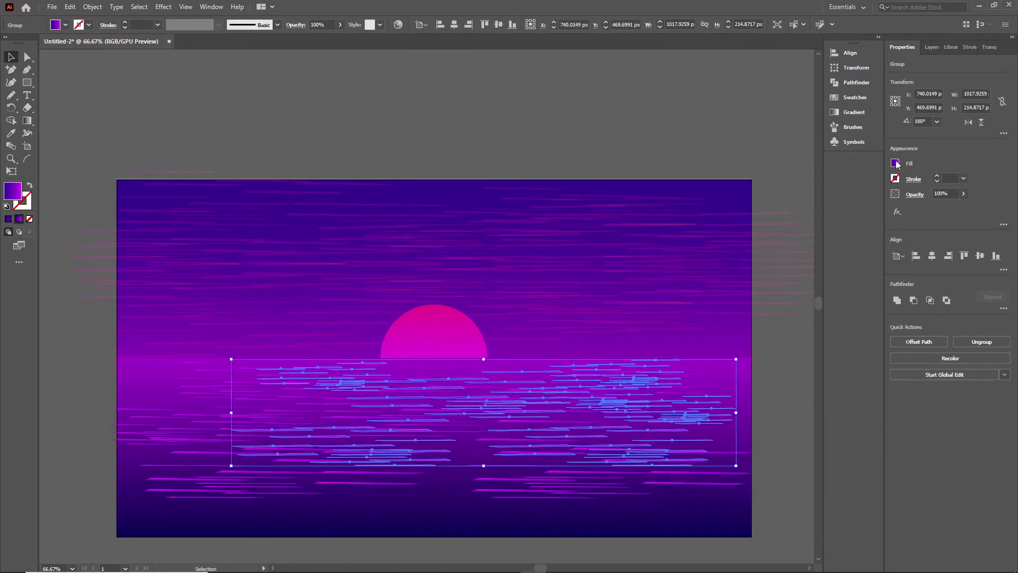
{"action": "left_click", "coordinate": [854, 112]}
{"action": "double_click", "coordinate": [802, 148]}
{"action": "left_click", "coordinate": [563, 150]}
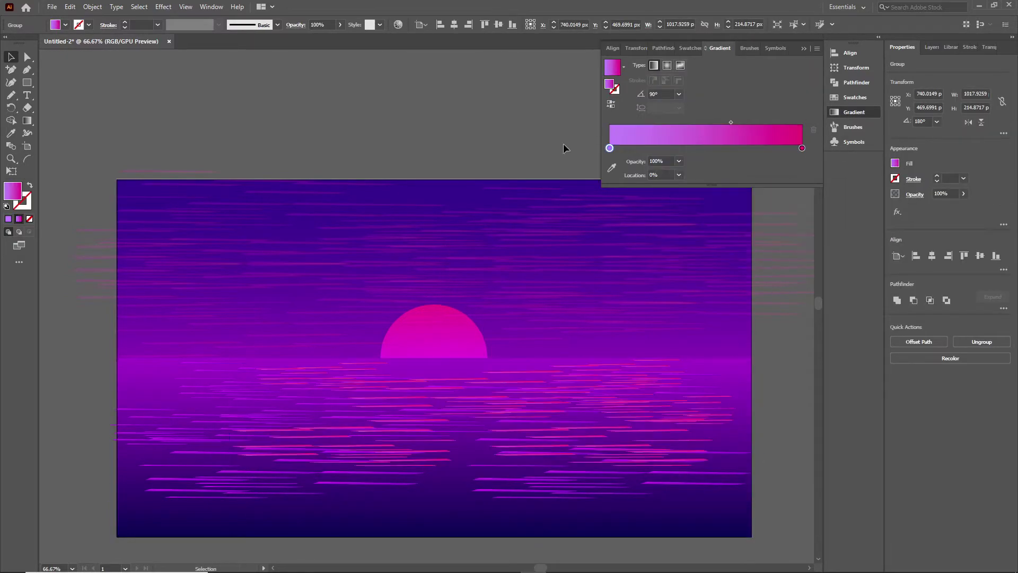
{"action": "left_click", "coordinate": [291, 500]}
{"action": "key", "text": "ctrl+shift+a"}
{"action": "left_click", "coordinate": [415, 457]}
{"action": "left_click", "coordinate": [424, 143]}
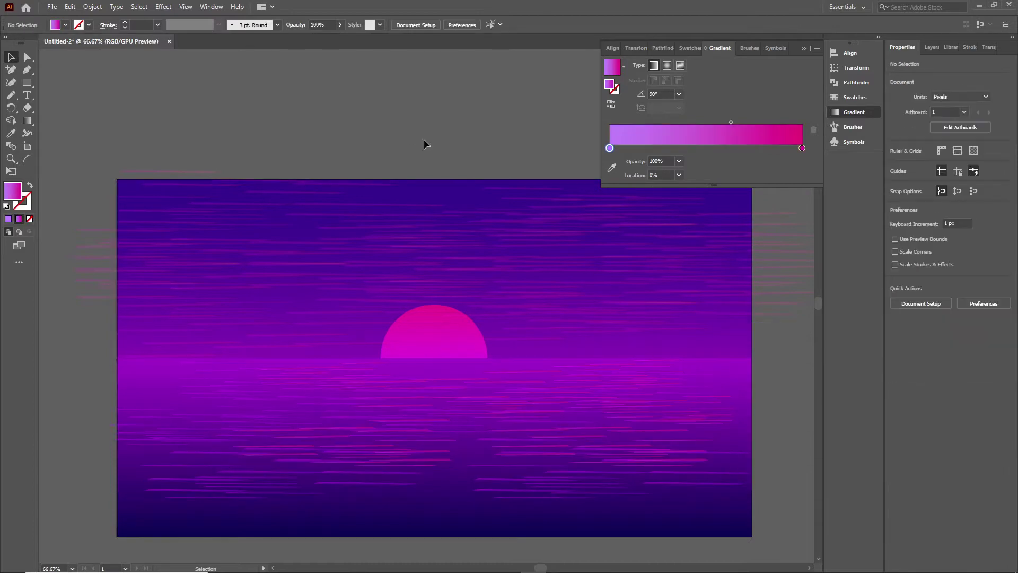
{"action": "left_click", "coordinate": [551, 414]}
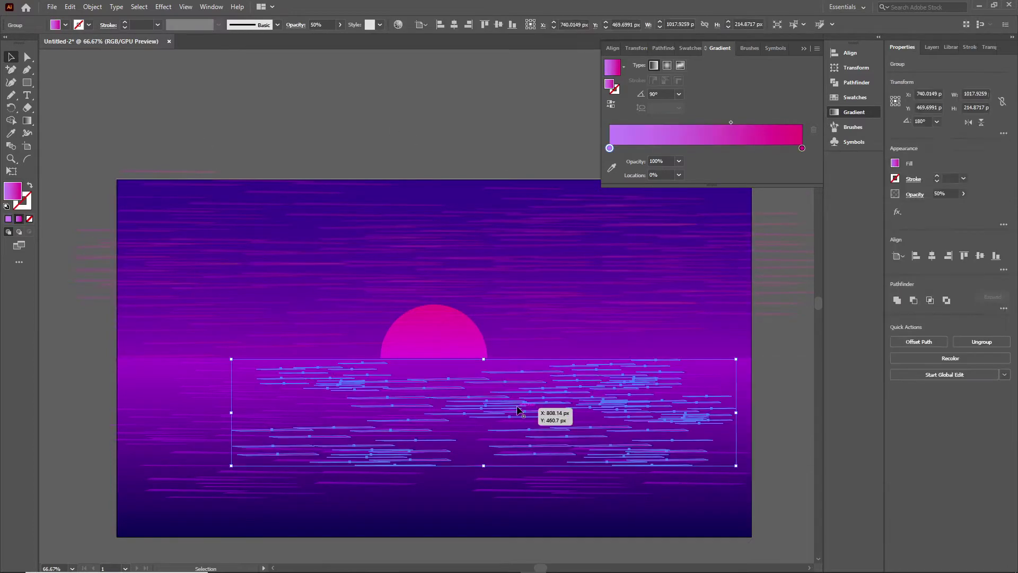
Step: Copy the water streaks into the sky with an orange gradient, lower opacity, widened across
{"action": "left_click", "coordinate": [375, 289]}
{"action": "scroll", "coordinate": [341, 159], "scroll_direction": "up", "scroll_amount": 1}
{"action": "left_click", "coordinate": [250, 318]}
{"action": "left_click", "coordinate": [425, 325]}
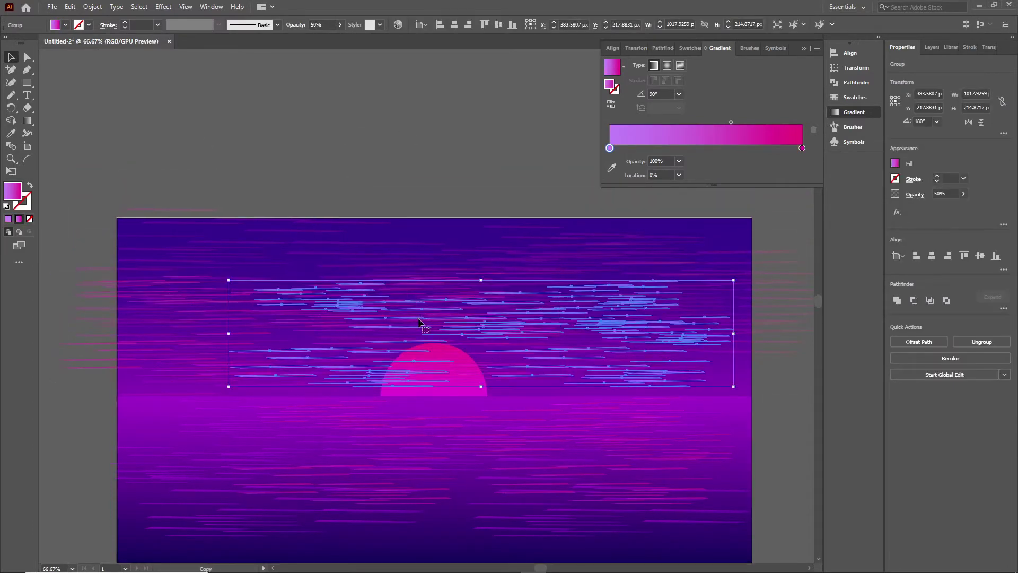
{"action": "left_click", "coordinate": [549, 344]}
{"action": "left_click", "coordinate": [546, 345]}
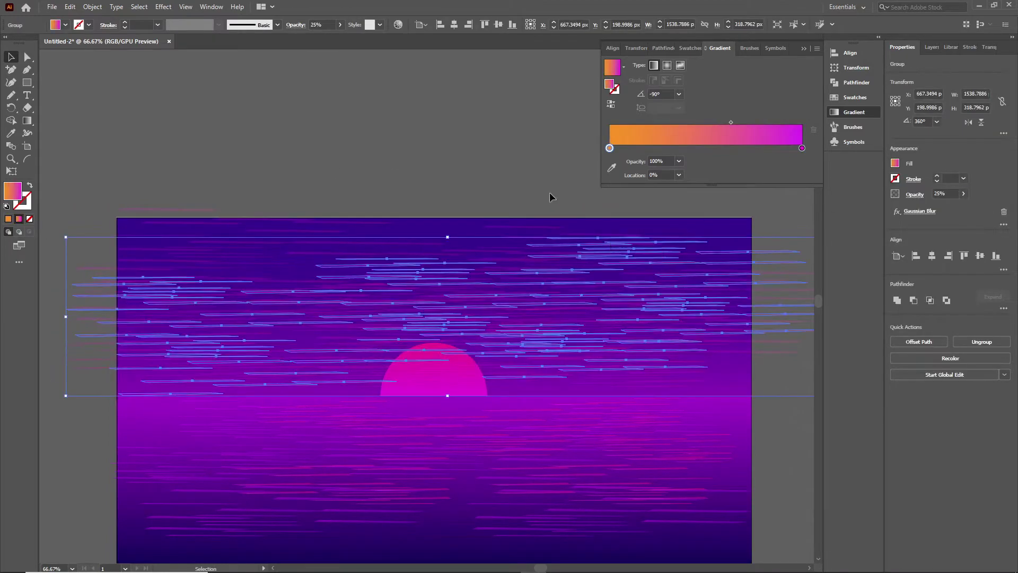
{"action": "scroll", "coordinate": [549, 192], "scroll_direction": "down", "scroll_amount": 1}
{"action": "left_click", "coordinate": [368, 119]}
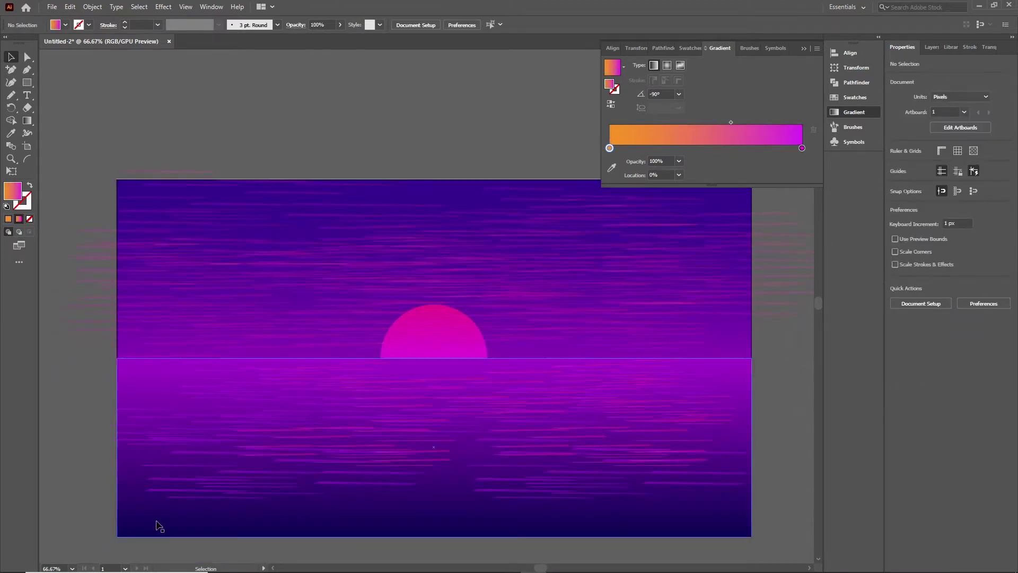
{"action": "left_click_drag", "start_coordinate": [159, 525], "coordinate": [180, 258]}
Step: Make the gradient rectangle's right end yellow, move it over the water at 50% opacity
{"action": "scroll", "coordinate": [424, 212], "scroll_direction": "up", "scroll_amount": 2}
{"action": "double_click", "coordinate": [801, 147]}
{"action": "left_click", "coordinate": [665, 204]}
{"action": "left_click", "coordinate": [726, 175]}
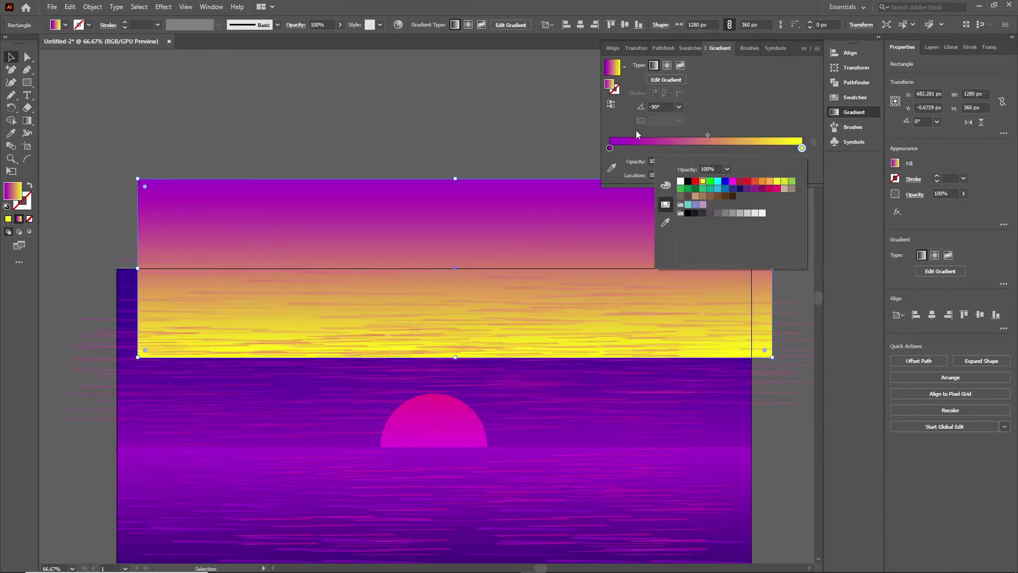
{"action": "left_click", "coordinate": [610, 104]}
{"action": "left_click_drag", "start_coordinate": [447, 238], "coordinate": [447, 364]}
{"action": "left_click", "coordinate": [941, 193]}
{"action": "type", "text": "50"}
{"action": "key", "text": "Return"}
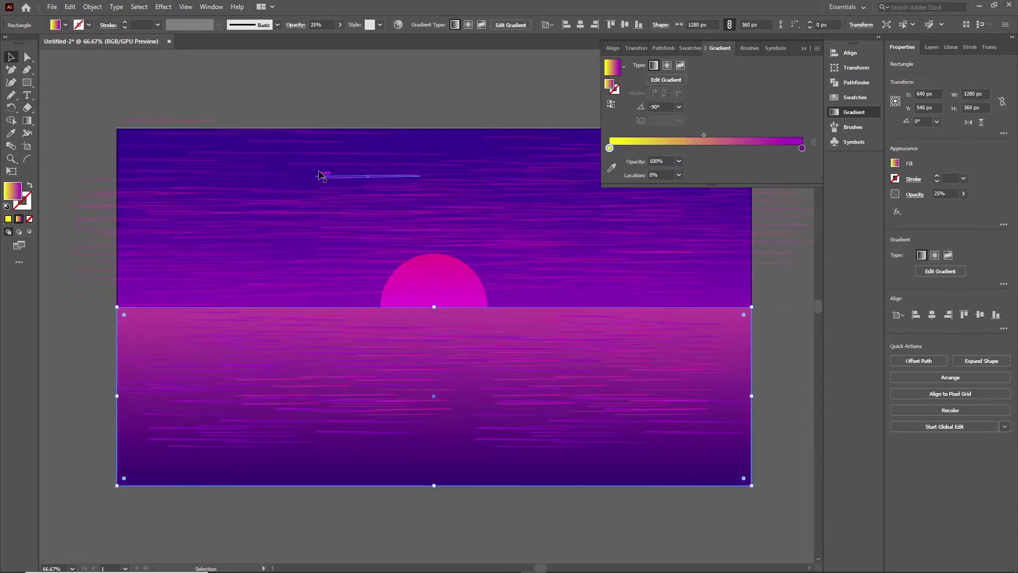
Step: Adjust the water overlay's opacity and make the water streaks' left gradient end yellow
{"action": "left_click", "coordinate": [666, 543]}
{"action": "left_click", "coordinate": [473, 470]}
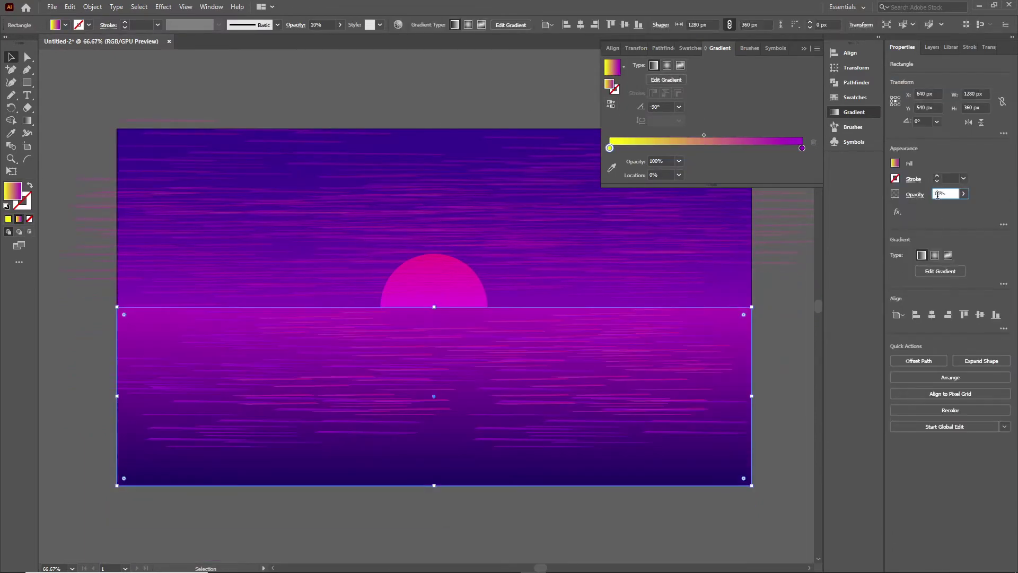
{"action": "left_click", "coordinate": [284, 97]}
{"action": "scroll", "coordinate": [41, 234], "scroll_direction": "up", "scroll_amount": 1}
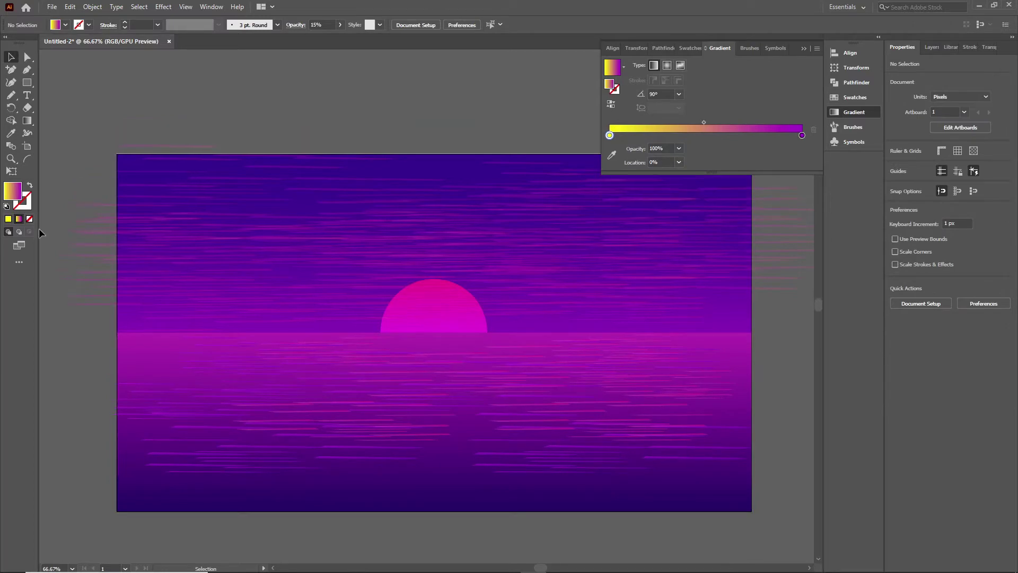
{"action": "left_click", "coordinate": [269, 464]}
{"action": "scroll", "coordinate": [538, 274], "scroll_direction": "down", "scroll_amount": 3}
{"action": "mouse_move", "coordinate": [538, 275]}
{"action": "left_mouse_down"}
{"action": "mouse_move", "coordinate": [420, 448]}
{"action": "mouse_move", "coordinate": [304, 457]}
{"action": "left_mouse_up"}
{"action": "double_click", "coordinate": [610, 136]}
{"action": "left_click", "coordinate": [680, 168]}
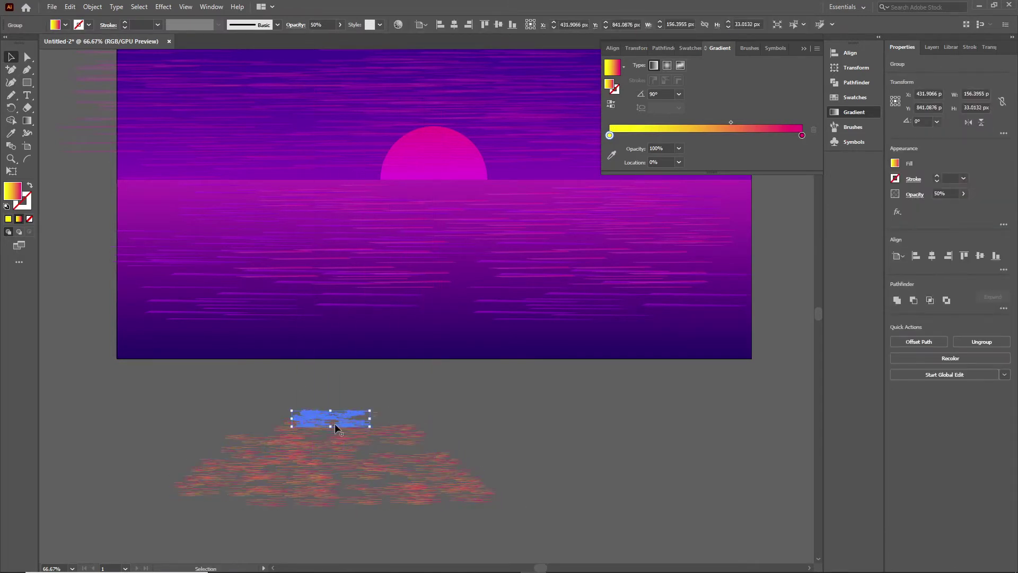
Step: Copy the small orange streak clusters into a reflection on the water below the sun
{"action": "left_click_drag", "start_coordinate": [337, 427], "coordinate": [337, 395]}
{"action": "left_click", "coordinate": [438, 410]}
{"action": "left_click_drag", "start_coordinate": [520, 461], "coordinate": [477, 498]}
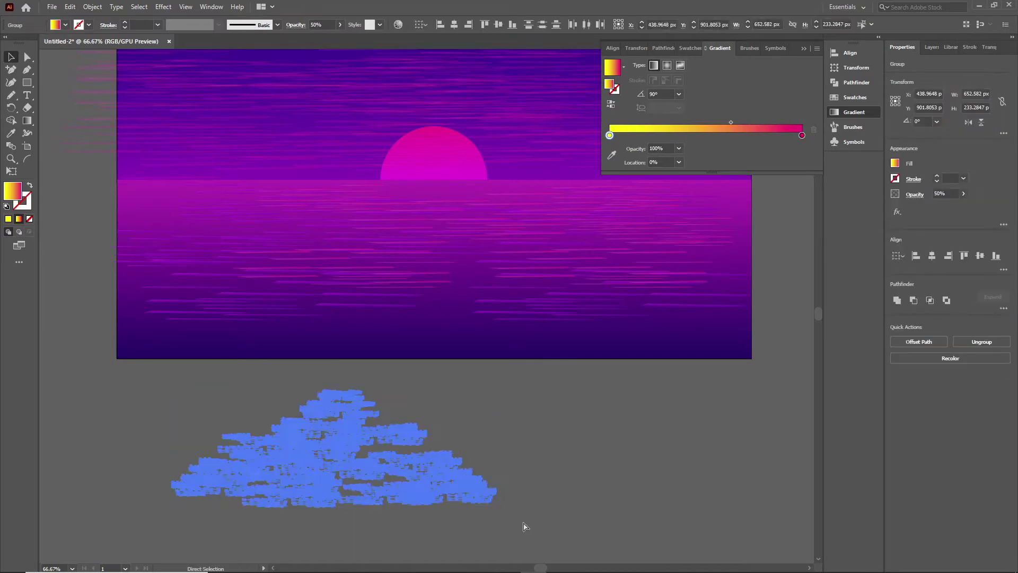
{"action": "left_click_drag", "start_coordinate": [397, 477], "coordinate": [627, 422]}
{"action": "left_click", "coordinate": [679, 546]}
{"action": "scroll", "coordinate": [679, 546], "scroll_direction": "up", "scroll_amount": 1}
{"action": "scroll", "coordinate": [679, 546], "scroll_direction": "down", "scroll_amount": 2}
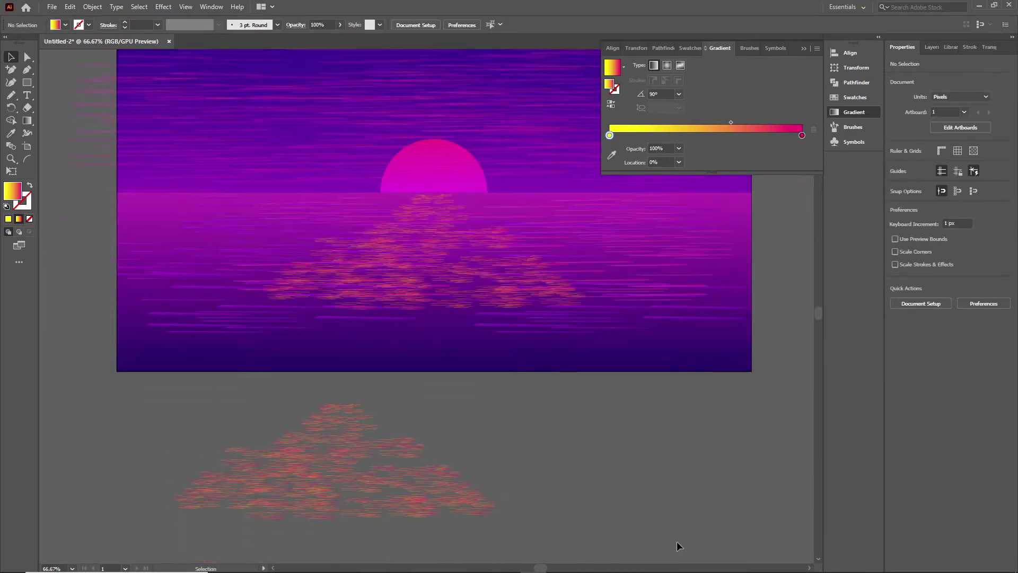
{"action": "scroll", "coordinate": [679, 546], "scroll_direction": "up", "scroll_amount": 1}
Step: Try an artboard-sized rectangle, then undo it and deselect everything
{"action": "key", "text": "m"}
{"action": "left_click", "coordinate": [116, 82]}
{"action": "key", "text": "Return"}
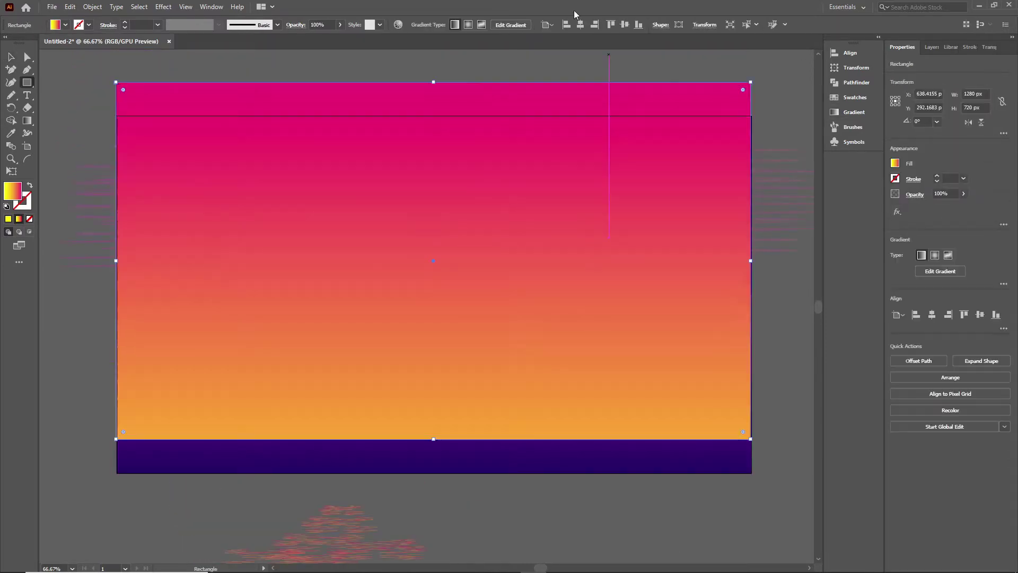
{"action": "key", "text": "ctrl+a"}
{"action": "scroll", "coordinate": [350, 501], "scroll_direction": "down", "scroll_amount": 2}
{"action": "key", "text": "v"}
{"action": "left_click", "coordinate": [496, 422]}
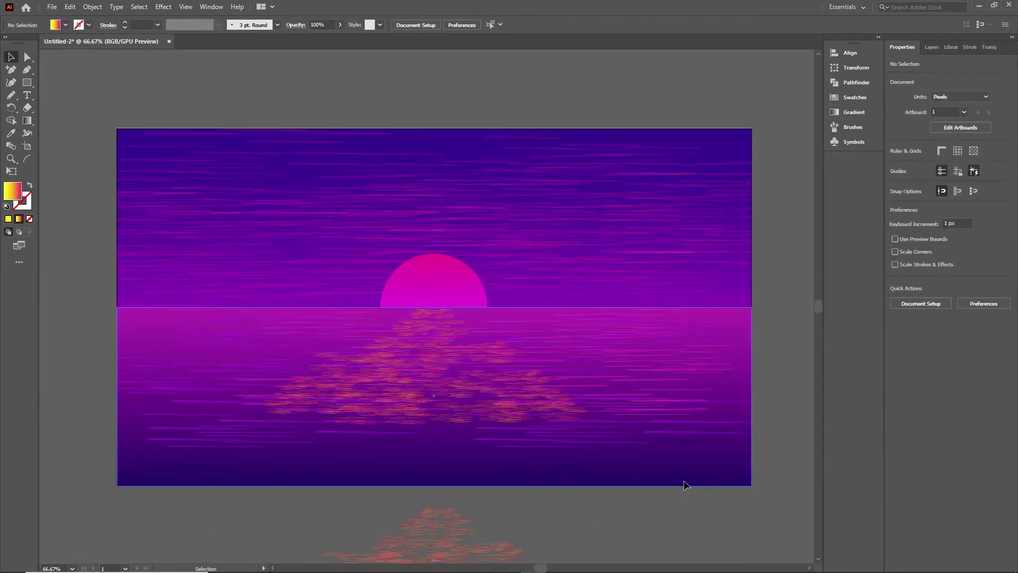
Step: Draw an ellipse, Pathfinder Divide it with the sun, and move the lower half onto the sun
{"action": "scroll", "coordinate": [564, 507], "scroll_direction": "up", "scroll_amount": 2}
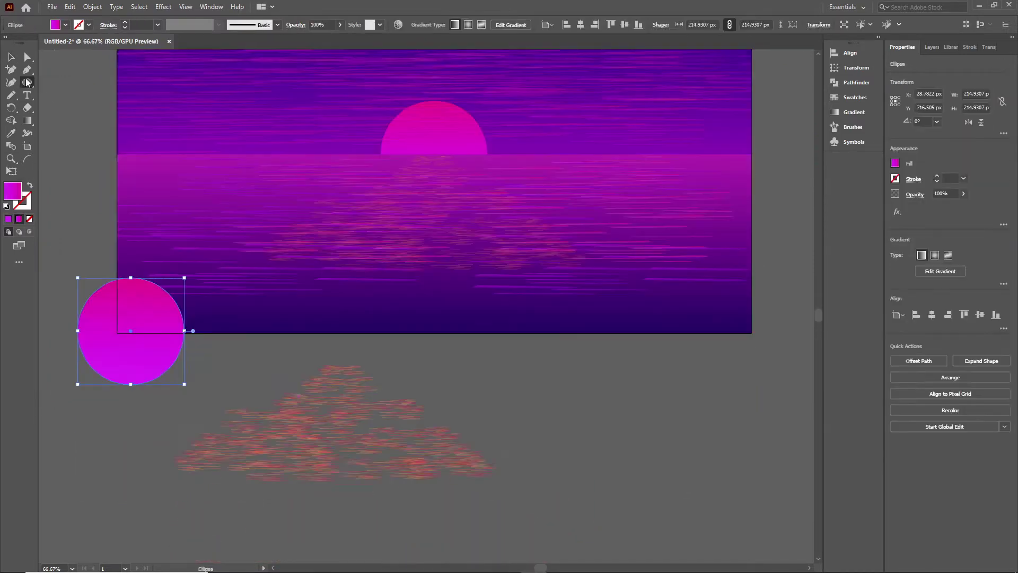
{"action": "left_click_drag", "start_coordinate": [88, 351], "coordinate": [573, 467]}
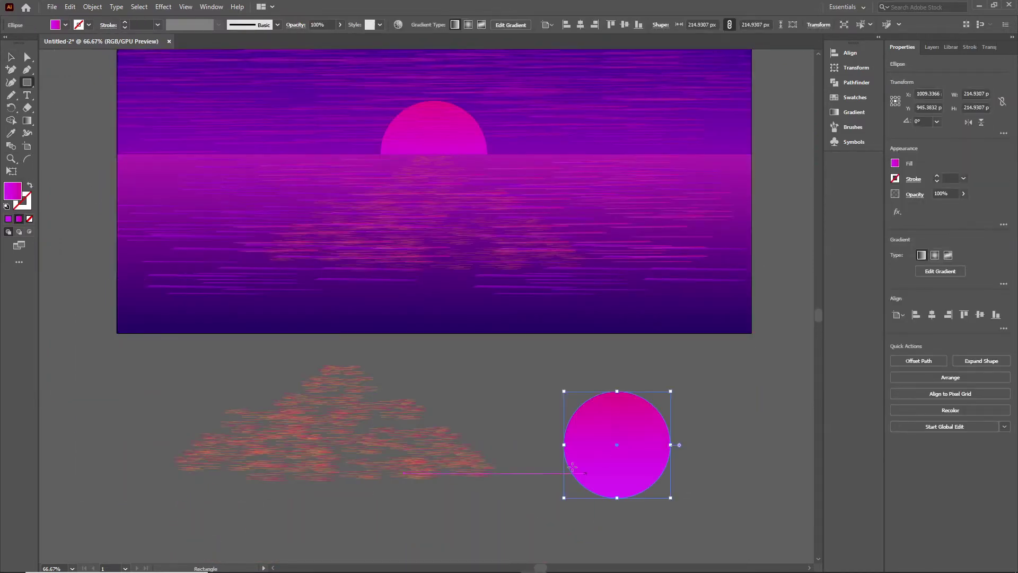
{"action": "left_click", "coordinate": [856, 82]}
{"action": "left_click", "coordinate": [712, 104]}
{"action": "double_click", "coordinate": [635, 437]}
{"action": "scroll", "coordinate": [635, 437], "scroll_direction": "up", "scroll_amount": 3}
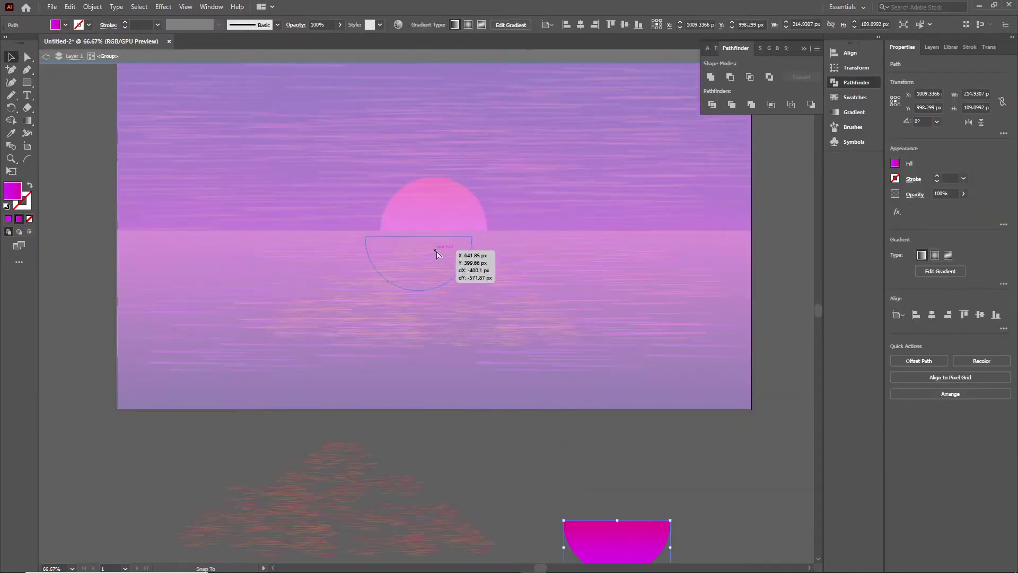
{"action": "left_click_drag", "start_coordinate": [617, 535], "coordinate": [451, 268]}
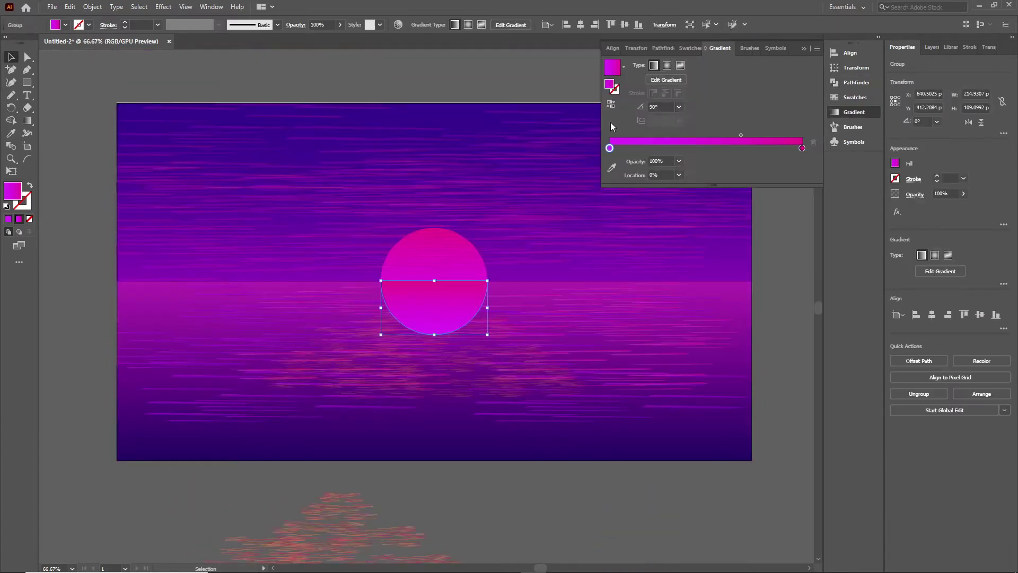
Step: Set the lower half's gradient from yellow to orange and shift the midpoint left
{"action": "double_click", "coordinate": [609, 148]}
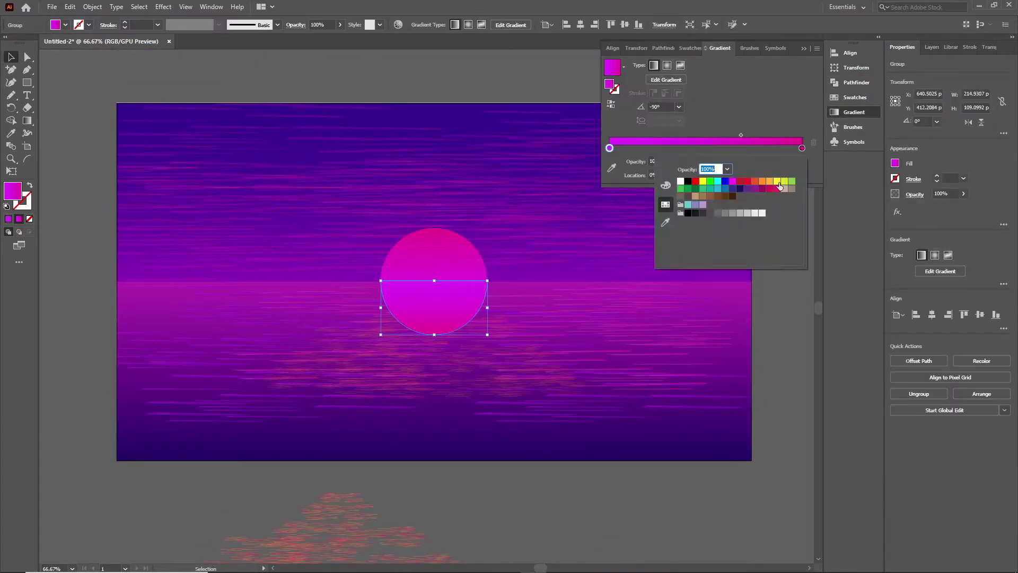
{"action": "left_click", "coordinate": [702, 181]}
{"action": "double_click", "coordinate": [802, 147]}
{"action": "left_click", "coordinate": [762, 181]}
{"action": "left_click_drag", "start_coordinate": [741, 136], "coordinate": [689, 136]}
Step: Roughen the sun's yellow lower half and squash it vertically along the horizon
{"action": "left_click", "coordinate": [163, 7]}
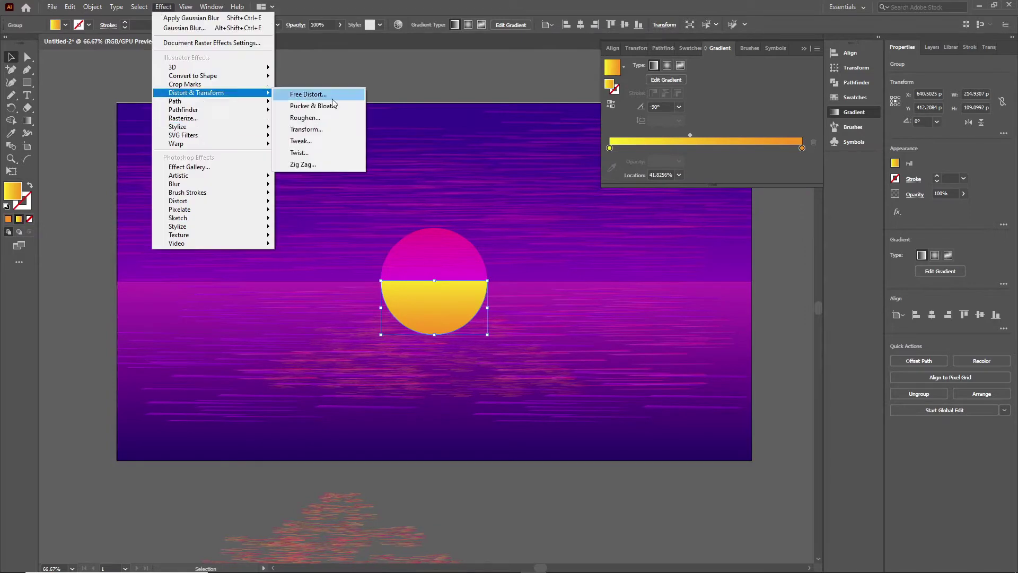
{"action": "left_click", "coordinate": [340, 182]}
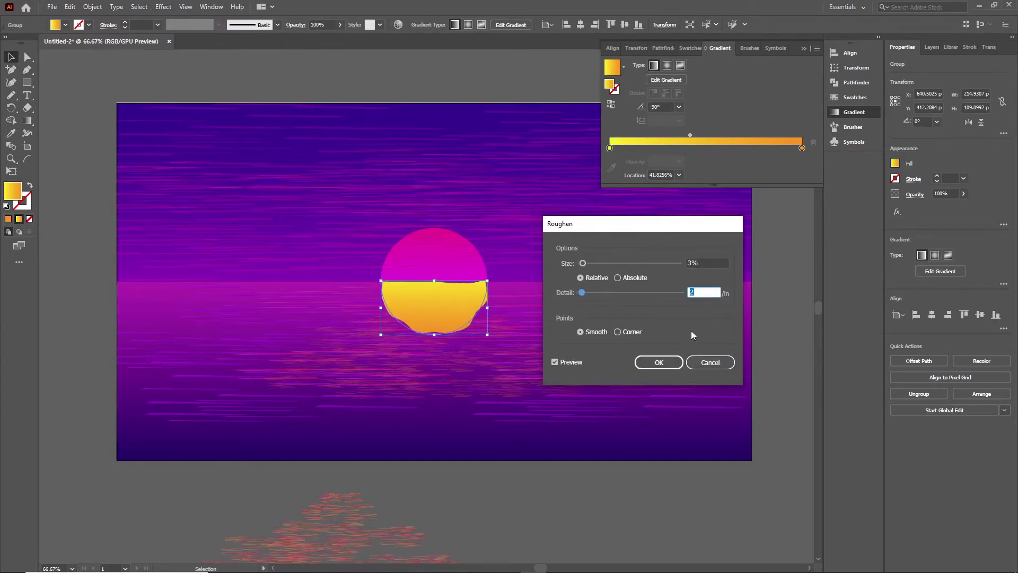
{"action": "left_click", "coordinate": [419, 328]}
{"action": "key", "text": "alt+shift+ctrl+e"}
{"action": "double_click", "coordinate": [706, 291]}
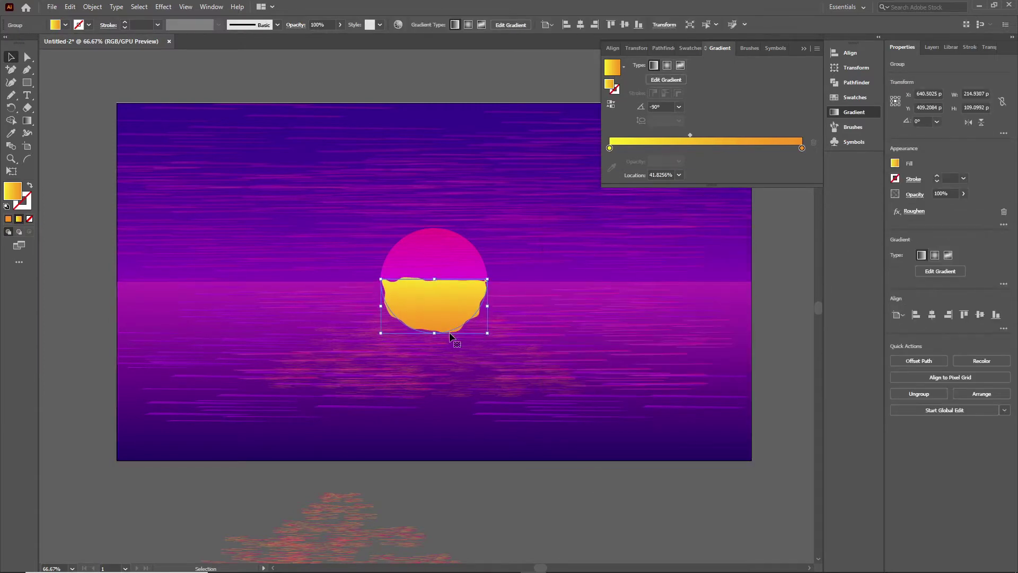
{"action": "left_click_drag", "start_coordinate": [434, 332], "coordinate": [435, 308]}
Step: Soften the flattened yellow half with a Gaussian Blur
{"action": "left_click", "coordinate": [163, 7]}
{"action": "left_click", "coordinate": [308, 204]}
{"action": "left_click", "coordinate": [467, 198]}
{"action": "left_click", "coordinate": [576, 468]}
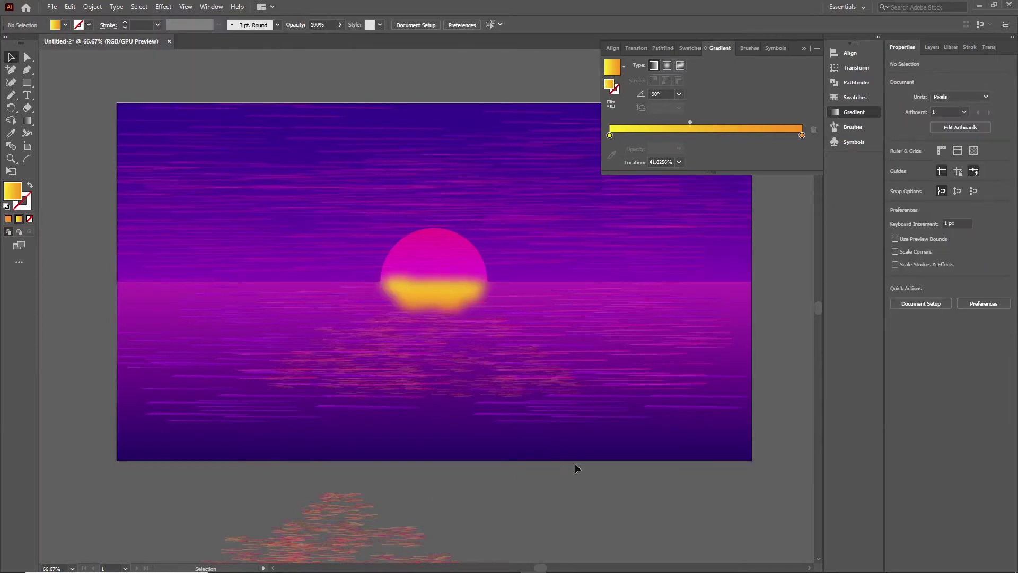
{"action": "scroll", "coordinate": [576, 467], "scroll_direction": "down", "scroll_amount": 1}
{"action": "left_click", "coordinate": [432, 261]}
Step: Move the island shape up onto the sun
{"action": "scroll", "coordinate": [444, 424], "scroll_direction": "down", "scroll_amount": 3}
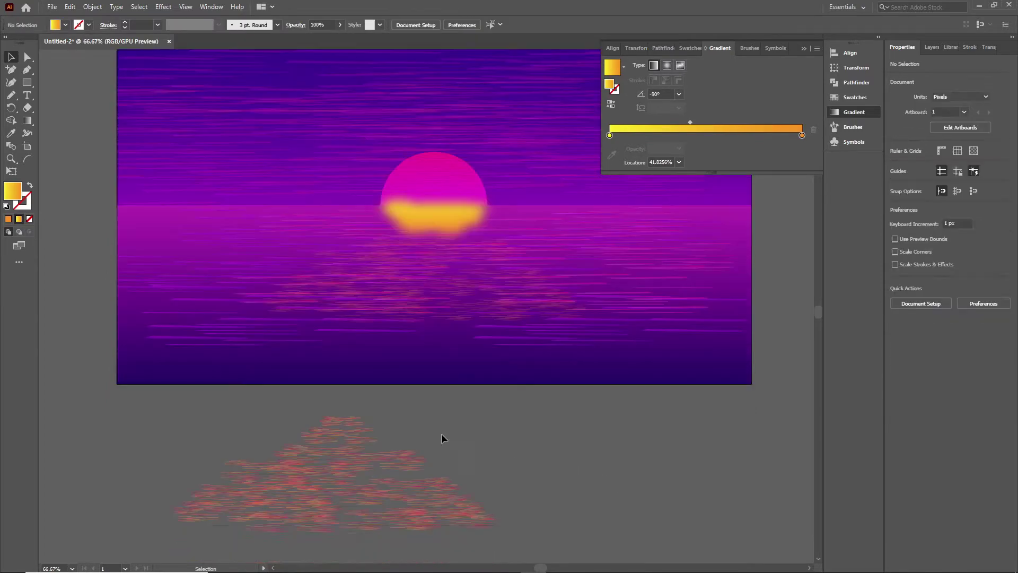
{"action": "left_click_drag", "start_coordinate": [229, 438], "coordinate": [340, 177]}
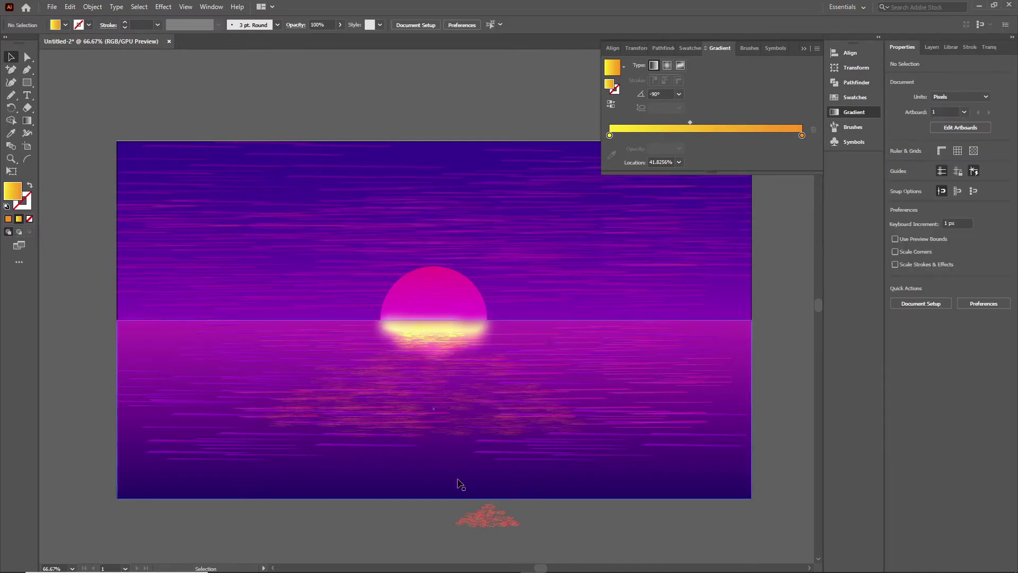
{"action": "left_click_drag", "start_coordinate": [480, 512], "coordinate": [425, 329]}
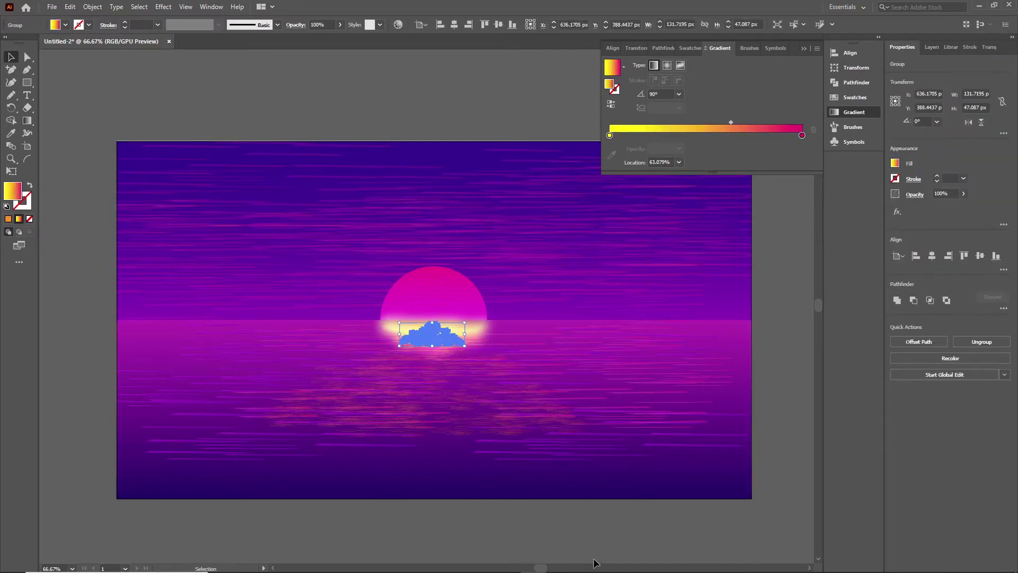
{"action": "left_click", "coordinate": [800, 365]}
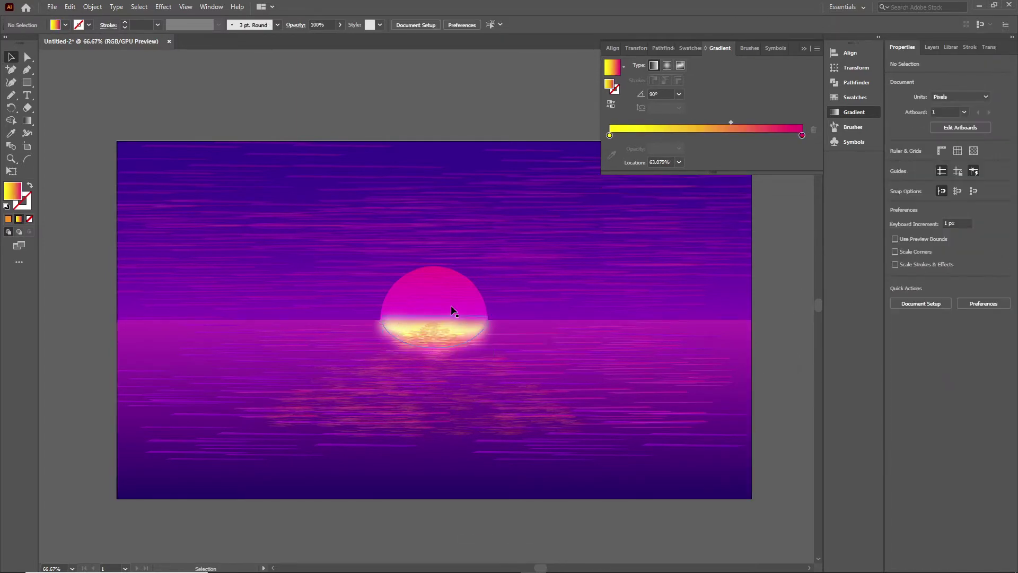
Step: Draw a yellow-orange gradient circle, scale it to 200, and centre it over the sun
{"action": "key", "text": "l"}
{"action": "left_click_drag", "start_coordinate": [68, 155], "coordinate": [99, 186]}
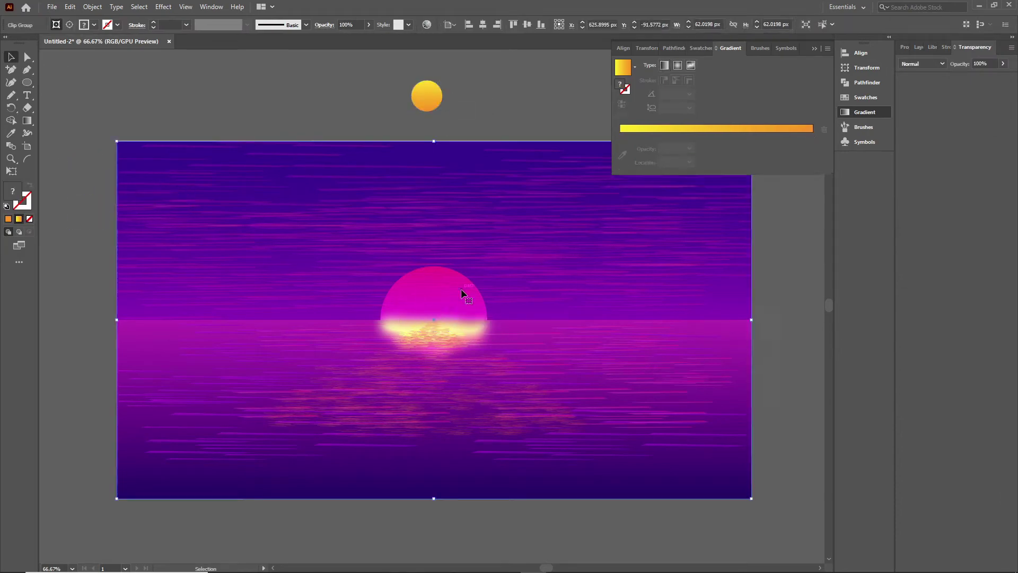
{"action": "type", "text": "200"}
{"action": "key", "text": "Return"}
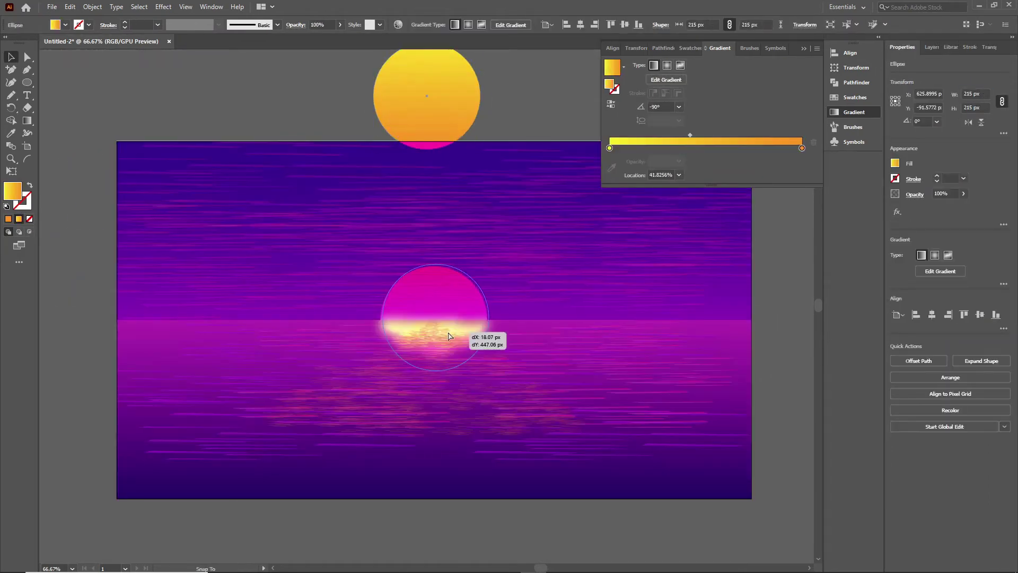
{"action": "left_click_drag", "start_coordinate": [444, 113], "coordinate": [444, 348]}
{"action": "key", "text": "ctrl+shift+a"}
{"action": "left_click_drag", "start_coordinate": [469, 292], "coordinate": [466, 292]}
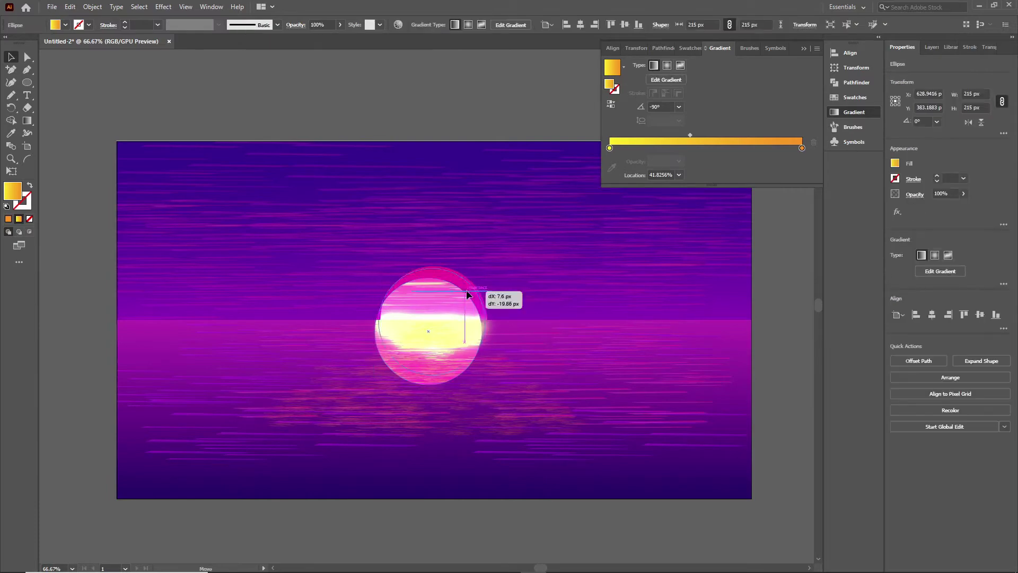
{"action": "left_click", "coordinate": [474, 302]}
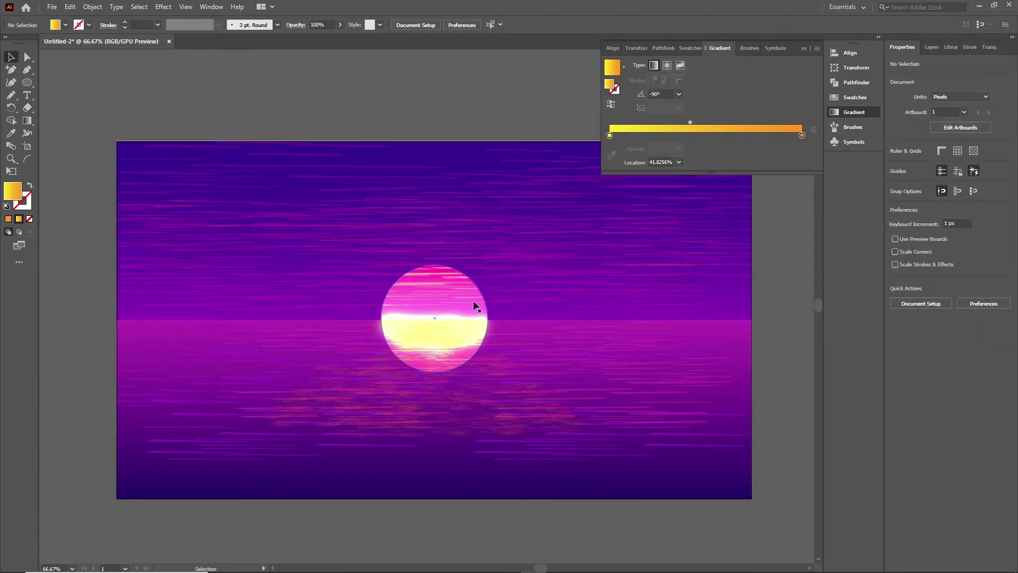
{"action": "key", "text": "ctrl+shift+F10"}
{"action": "left_click", "coordinate": [922, 63]}
Step: Set the circle to Soft Light, enlarge it over the sun and make it 50% opaque
{"action": "left_click", "coordinate": [924, 177]}
{"action": "left_click_drag", "start_coordinate": [382, 264], "coordinate": [296, 212]}
{"action": "left_click_drag", "start_coordinate": [371, 239], "coordinate": [545, 285]}
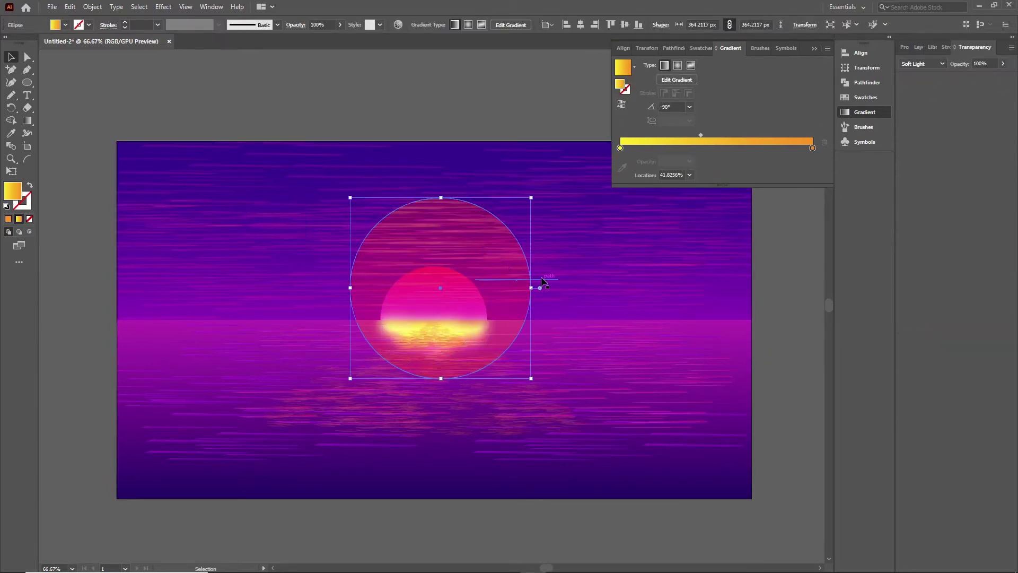
{"action": "left_click_drag", "start_coordinate": [450, 260], "coordinate": [449, 262]}
{"action": "key", "text": "ctrl+shift+F10"}
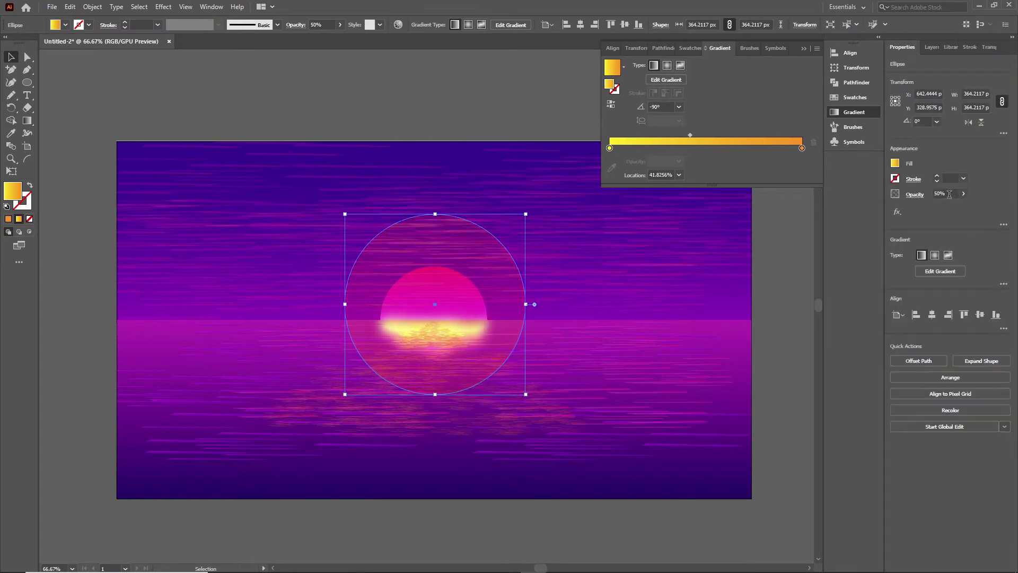
Step: Apply a Gaussian Blur to the big circle and move it up to the artboard's top
{"action": "left_click", "coordinate": [163, 7]}
{"action": "left_click", "coordinate": [255, 170]}
{"action": "left_click", "coordinate": [466, 197]}
{"action": "left_click_drag", "start_coordinate": [386, 336], "coordinate": [329, 229]}
{"action": "scroll", "coordinate": [330, 229], "scroll_direction": "up", "scroll_amount": 2}
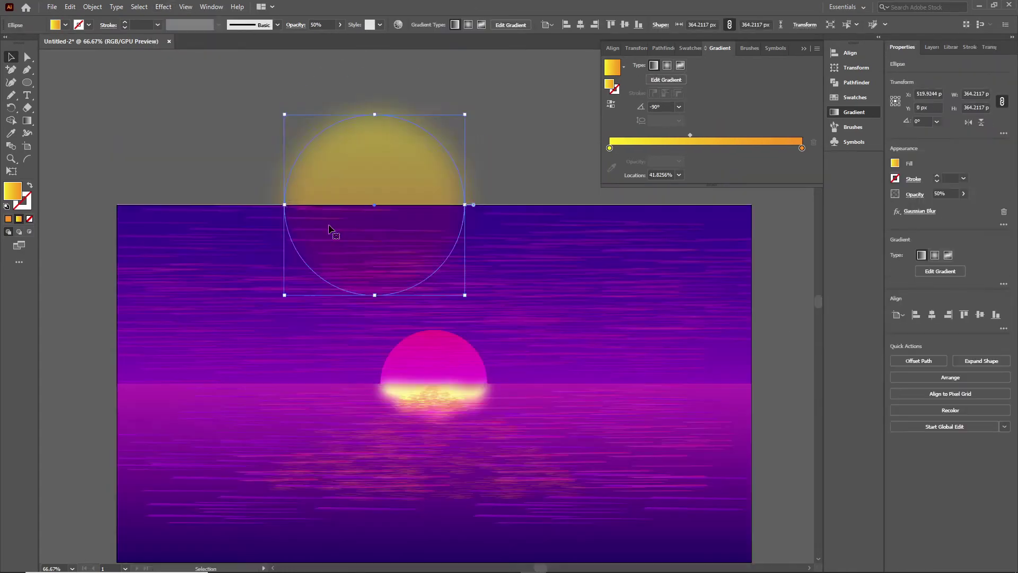
Step: Cover the circle's lower half with a rectangle and split them with Pathfinder Divide
{"action": "left_click_drag", "start_coordinate": [27, 82], "coordinate": [69, 83]}
{"action": "left_click_drag", "start_coordinate": [223, 152], "coordinate": [541, 252]}
{"action": "left_click", "coordinate": [371, 106], "text": "shift"}
{"action": "left_click", "coordinate": [856, 82]}
{"action": "left_click", "coordinate": [712, 105]}
Step: Remove the unneeded circle half and move the remaining dome onto the sun
{"action": "double_click", "coordinate": [507, 185]}
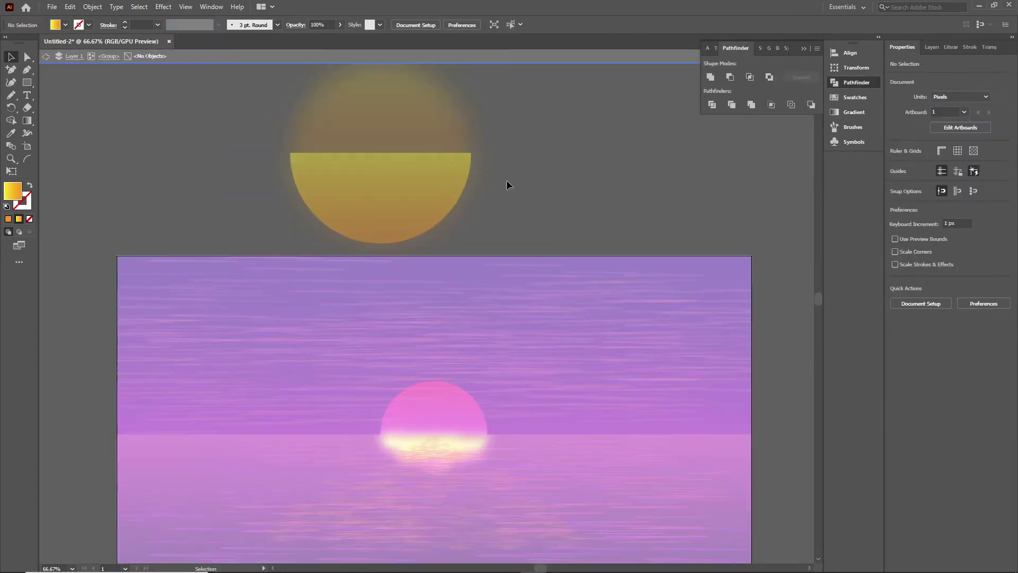
{"action": "left_click_drag", "start_coordinate": [336, 195], "coordinate": [223, 180]}
{"action": "left_click_drag", "start_coordinate": [436, 204], "coordinate": [571, 171]}
{"action": "right_click", "coordinate": [571, 171]}
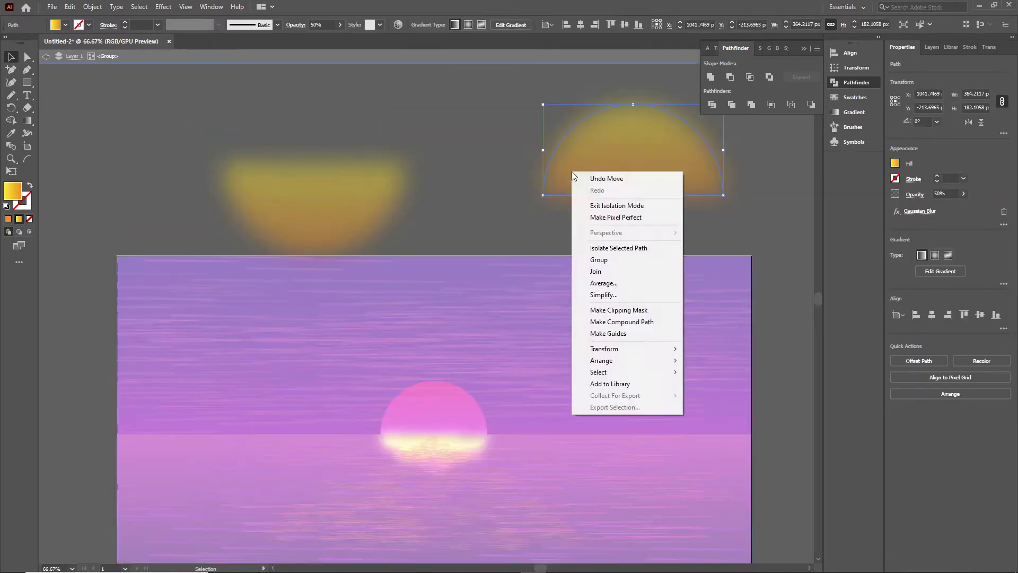
{"action": "key", "text": "Escape"}
{"action": "key", "text": "Escape"}
{"action": "left_click_drag", "start_coordinate": [345, 186], "coordinate": [467, 380]}
{"action": "key", "text": "Delete"}
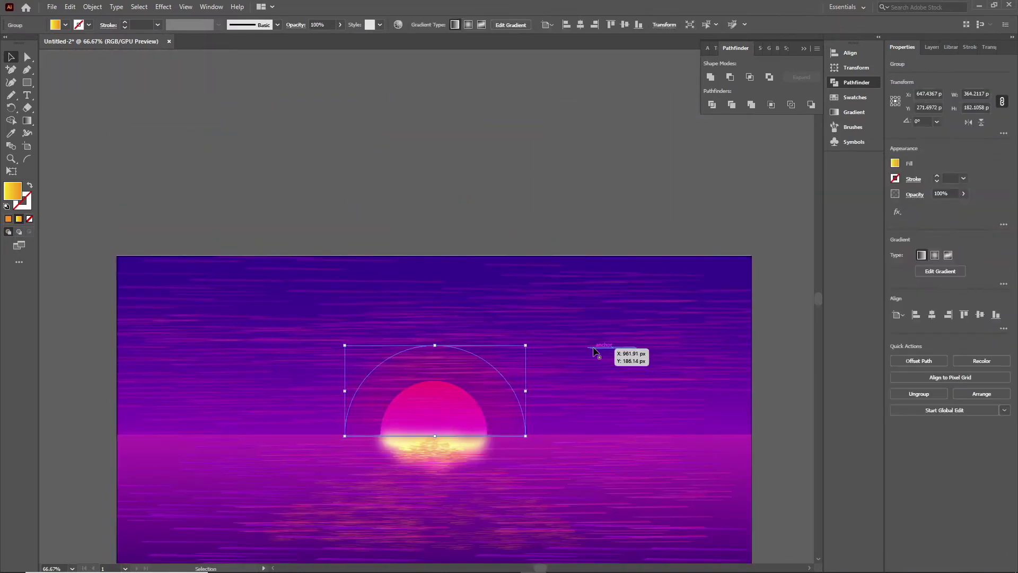
Step: Scale up and reposition the glow dome above the horizon
{"action": "left_click", "coordinate": [528, 156]}
{"action": "left_click", "coordinate": [491, 381]}
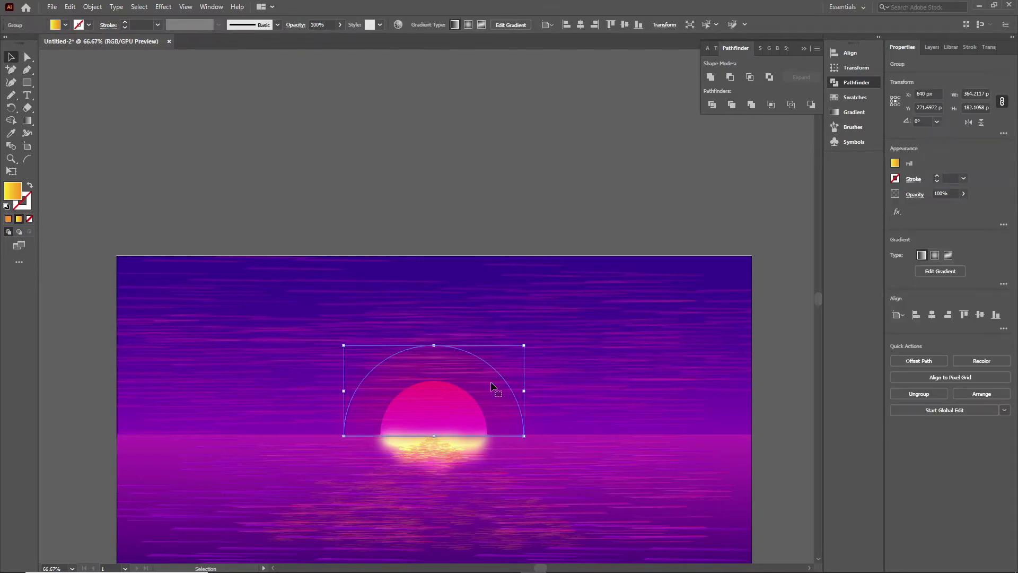
{"action": "left_click_drag", "start_coordinate": [493, 428], "coordinate": [466, 389]}
{"action": "scroll", "coordinate": [670, 454], "scroll_direction": "down", "scroll_amount": 2}
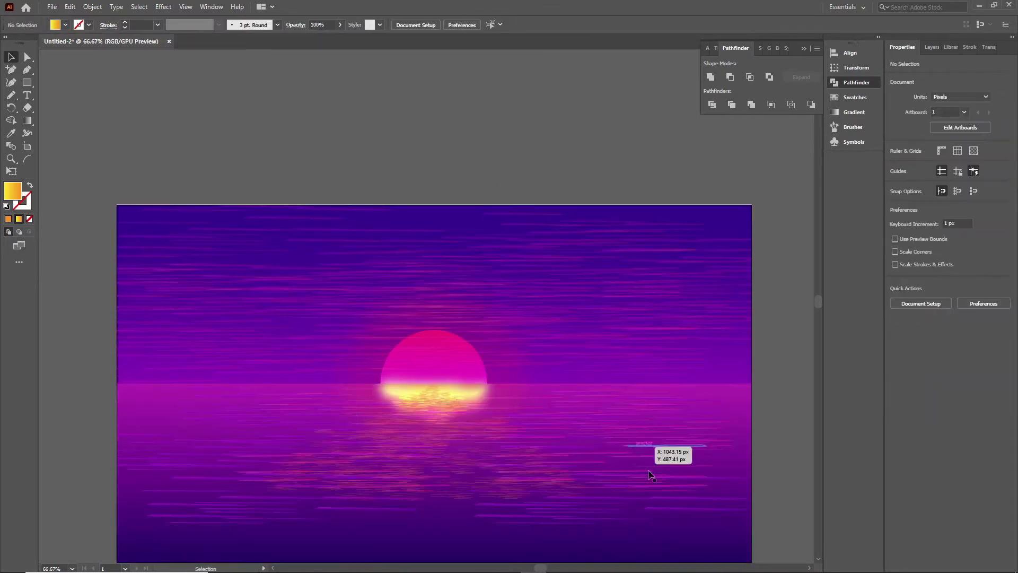
{"action": "left_click_drag", "start_coordinate": [497, 346], "coordinate": [462, 236]}
{"action": "left_click", "coordinate": [535, 133]}
Step: Fill the dome with the orange-to-pink gradient
{"action": "scroll", "coordinate": [536, 133], "scroll_direction": "down", "scroll_amount": 1}
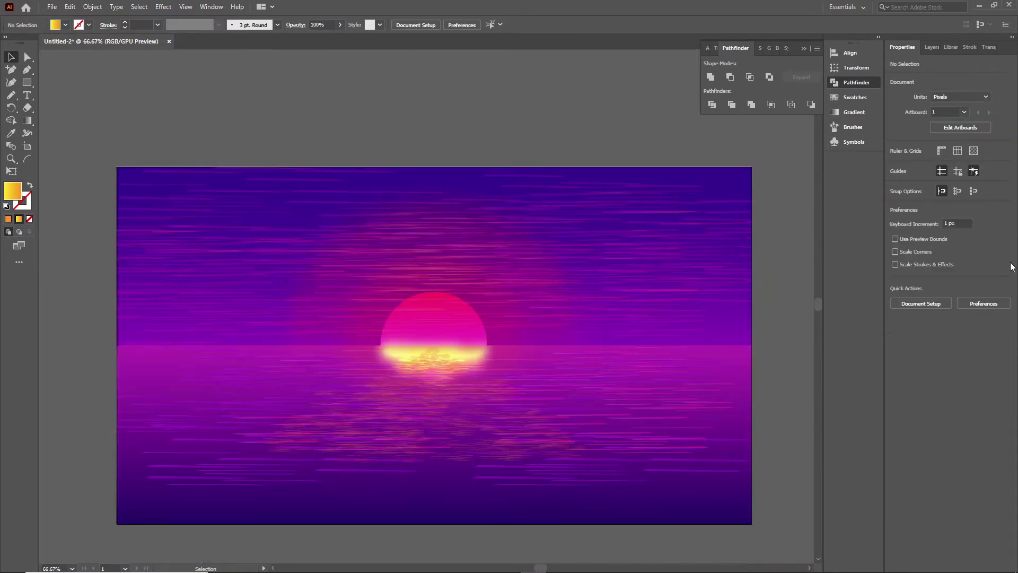
{"action": "left_click", "coordinate": [329, 317]}
{"action": "left_click", "coordinate": [854, 111]}
{"action": "left_click", "coordinate": [624, 66]}
{"action": "left_click", "coordinate": [689, 197]}
{"action": "left_click", "coordinate": [543, 118]}
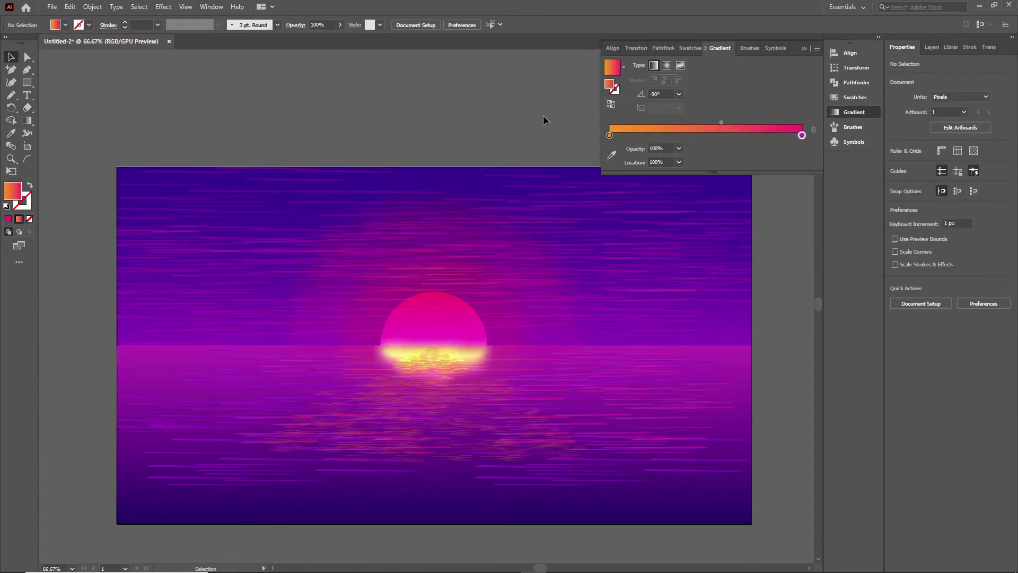
Step: Place a copy of the gradient dome lower down
{"action": "scroll", "coordinate": [511, 132], "scroll_direction": "down", "scroll_amount": 2}
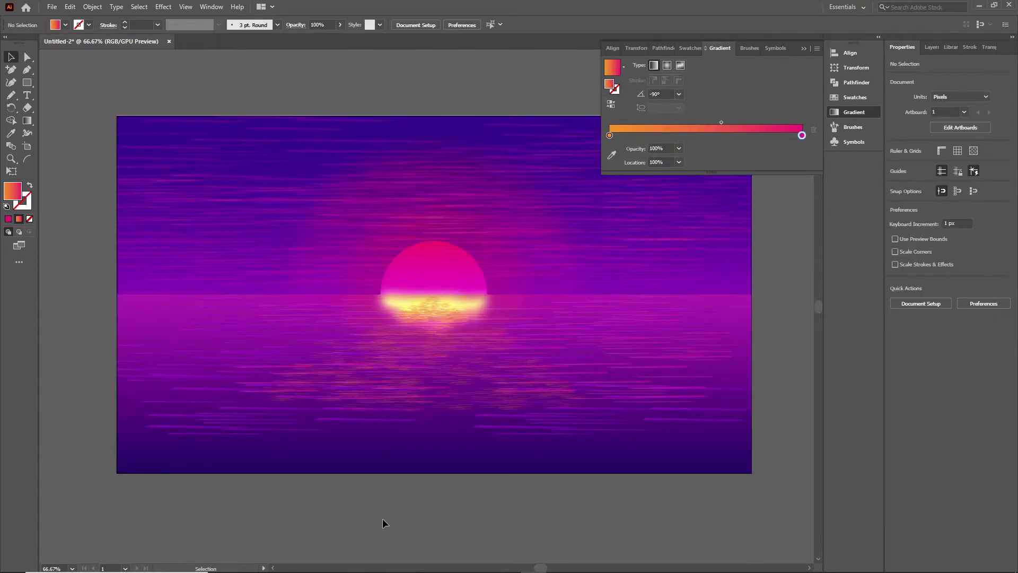
{"action": "scroll", "coordinate": [383, 523], "scroll_direction": "up", "scroll_amount": 3}
{"action": "left_click_drag", "start_coordinate": [318, 331], "coordinate": [320, 418]}
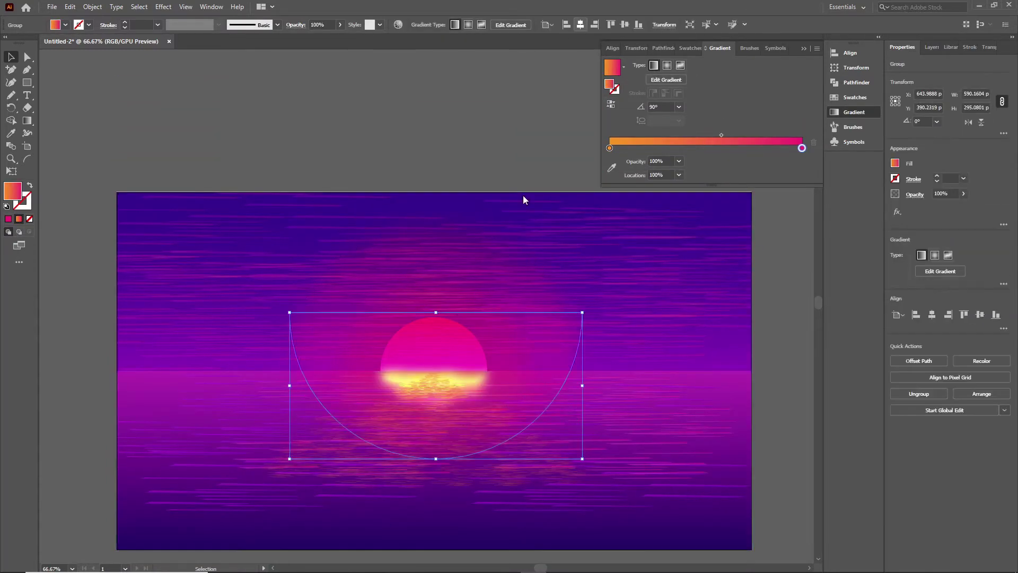
{"action": "scroll", "coordinate": [448, 470], "scroll_direction": "down", "scroll_amount": 2}
{"action": "left_click", "coordinate": [448, 470]}
{"action": "scroll", "coordinate": [322, 304], "scroll_direction": "up", "scroll_amount": 1}
Step: Enlarge the upper dome, reverse its gradient and set the right stop to dark purple 1e007f
{"action": "left_click", "coordinate": [322, 304]}
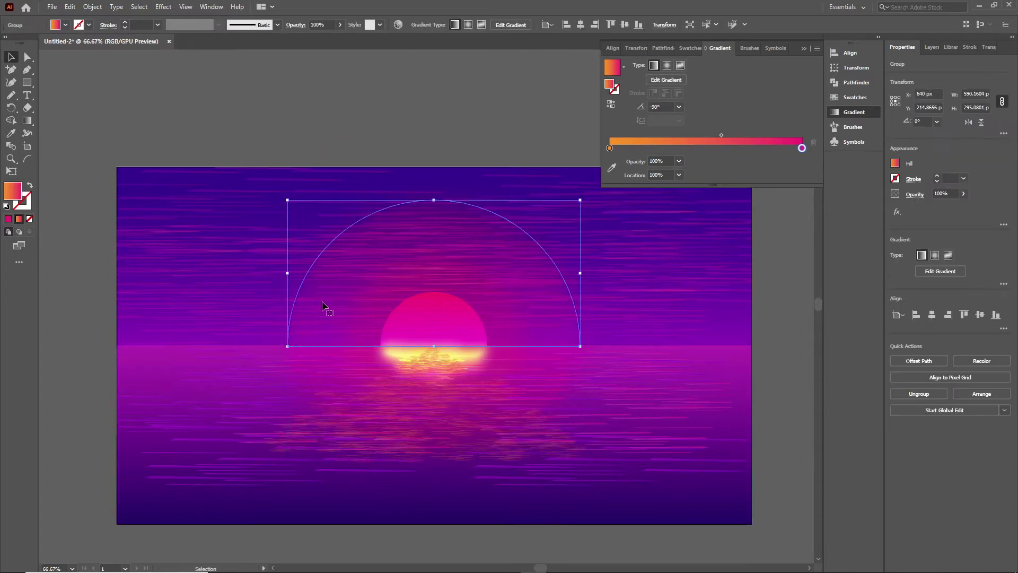
{"action": "left_click_drag", "start_coordinate": [566, 192], "coordinate": [635, 145]}
{"action": "left_click", "coordinate": [611, 104]}
{"action": "double_click", "coordinate": [802, 147]}
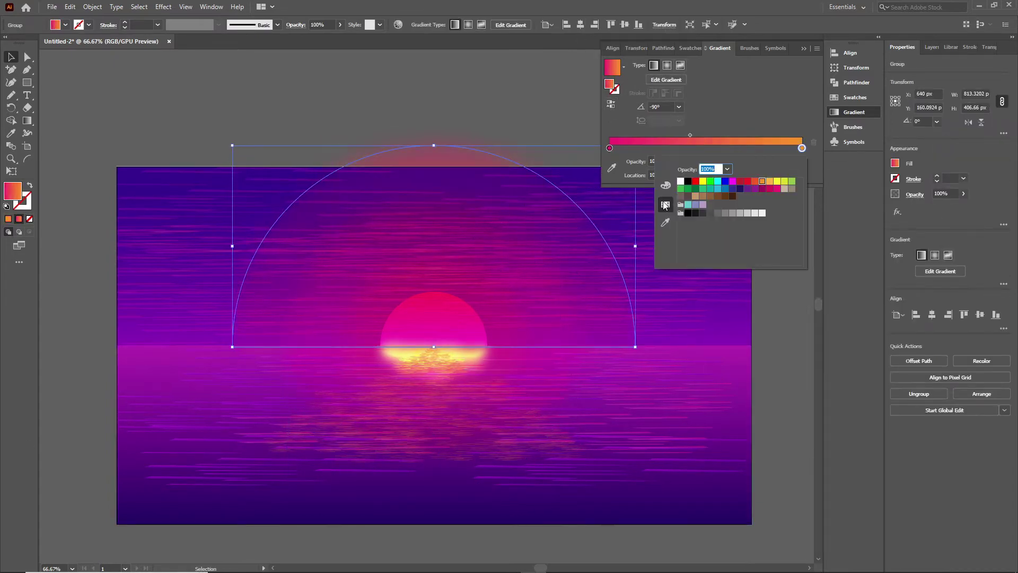
{"action": "left_click", "coordinate": [770, 253]}
{"action": "left_click", "coordinate": [433, 94]}
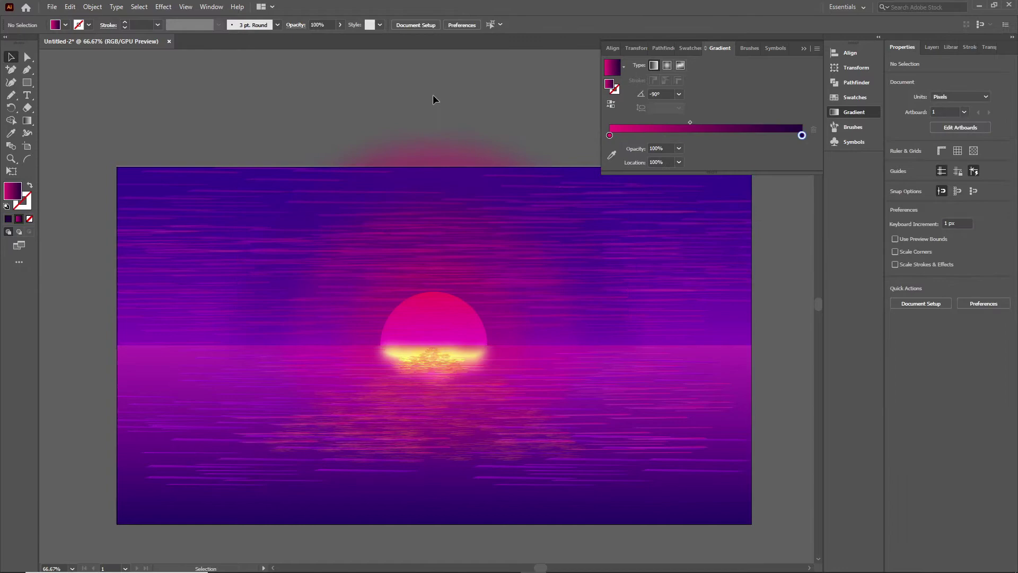
{"action": "left_click", "coordinate": [200, 65]}
{"action": "double_click", "coordinate": [466, 358]}
{"action": "double_click", "coordinate": [399, 352]}
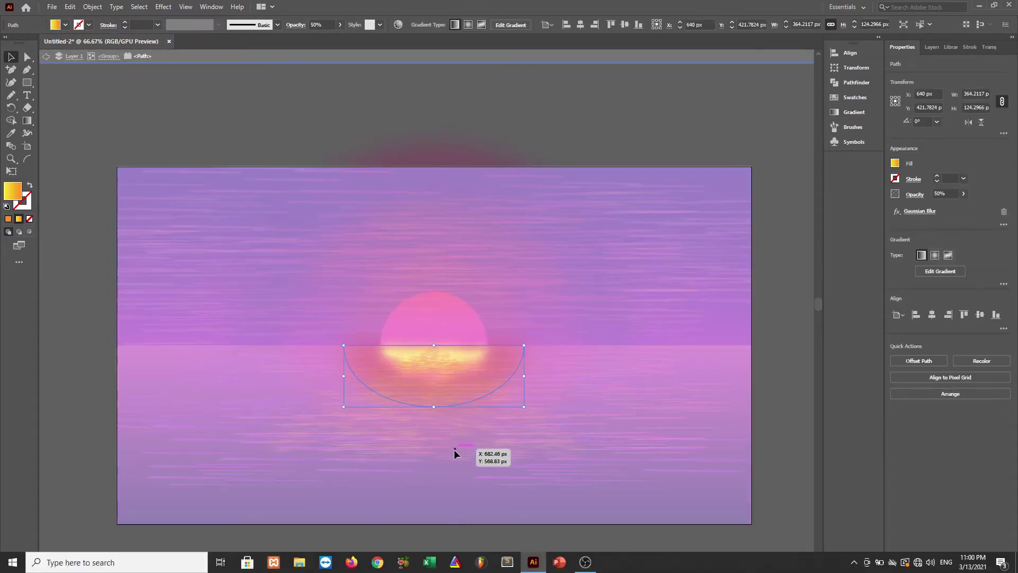
{"action": "double_click", "coordinate": [298, 466]}
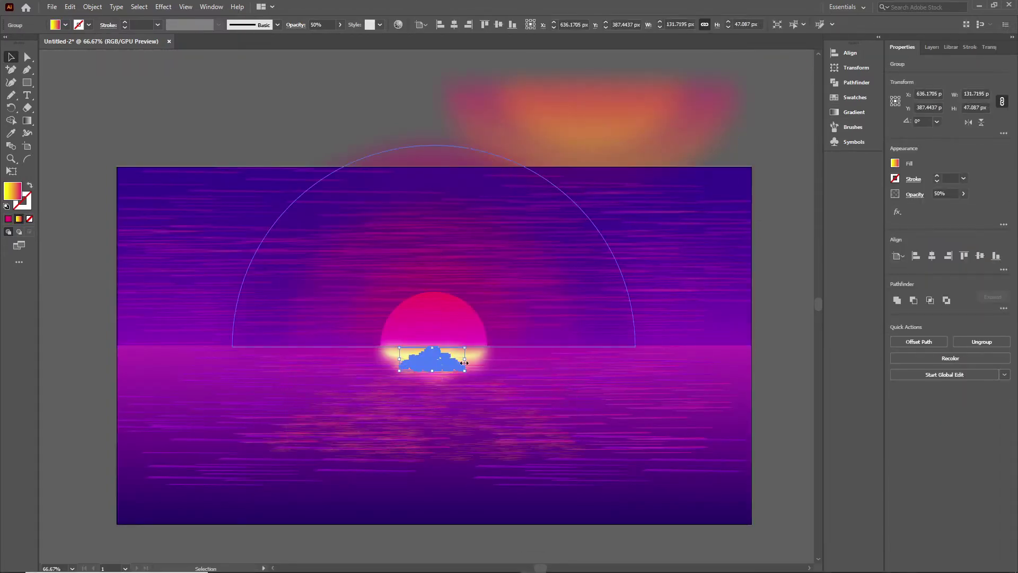
{"action": "left_click", "coordinate": [487, 464]}
{"action": "left_click", "coordinate": [429, 371]}
{"action": "left_click", "coordinate": [853, 112]}
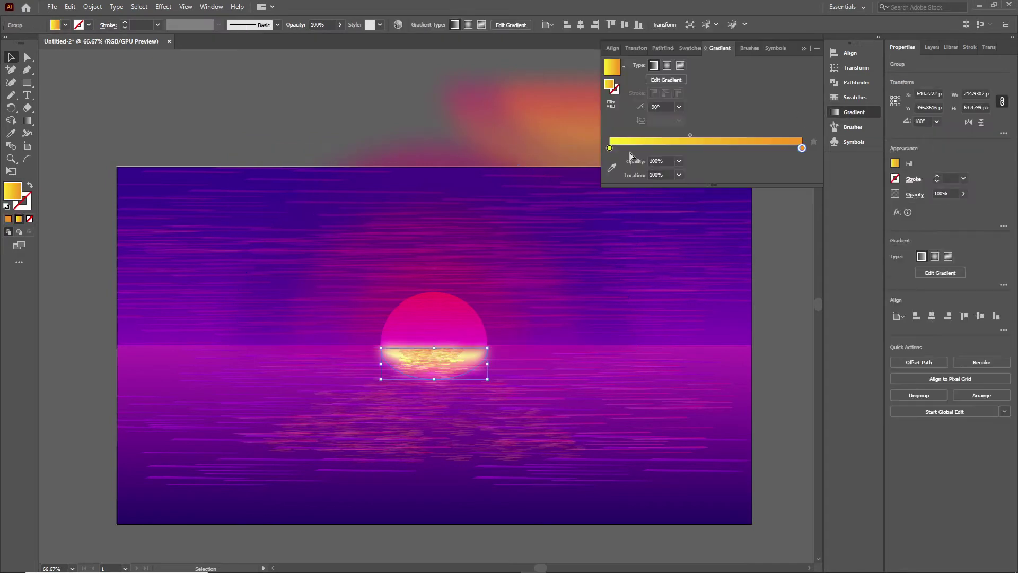
{"action": "double_click", "coordinate": [802, 148]}
{"action": "left_click", "coordinate": [777, 253]}
{"action": "key", "text": "Return"}
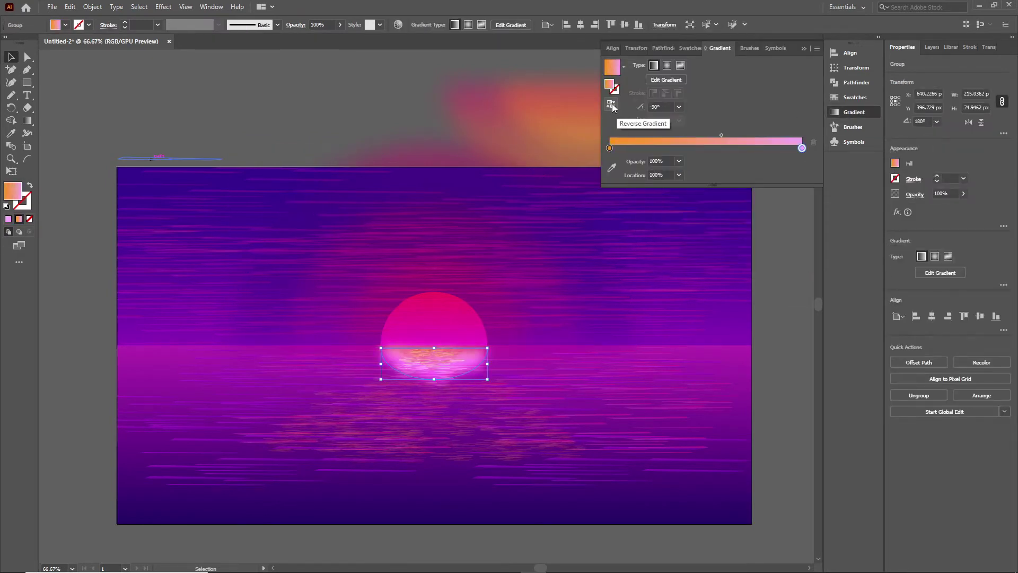
{"action": "left_click", "coordinate": [610, 104]}
{"action": "double_click", "coordinate": [609, 148]}
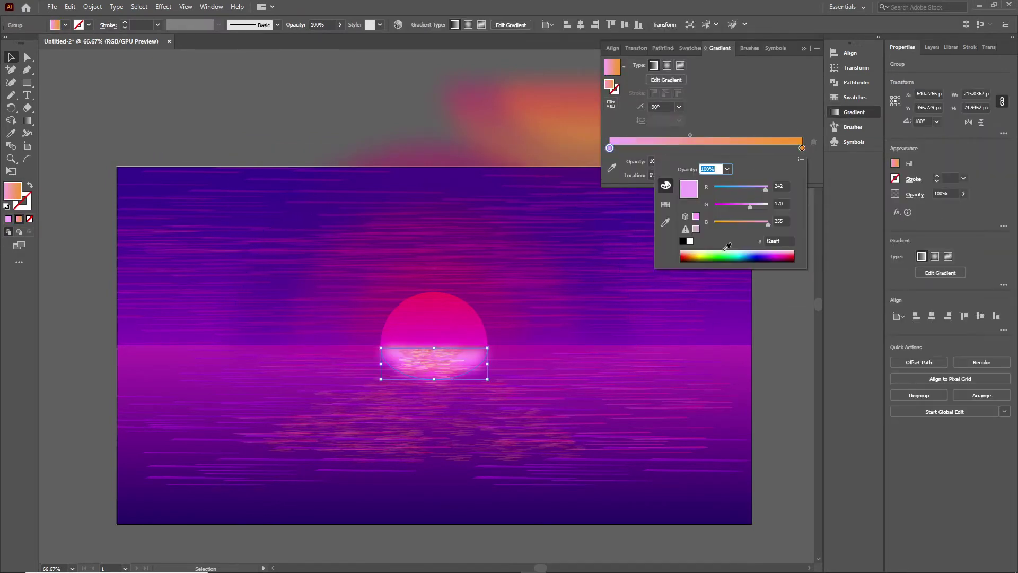
{"action": "left_click", "coordinate": [772, 254]}
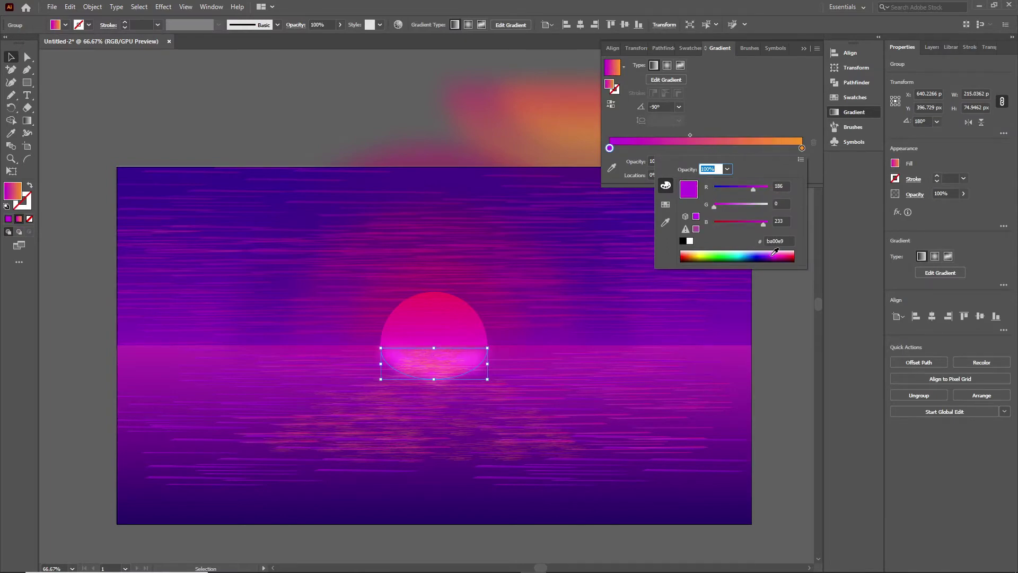
{"action": "left_click", "coordinate": [773, 333]}
{"action": "left_click", "coordinate": [439, 385]}
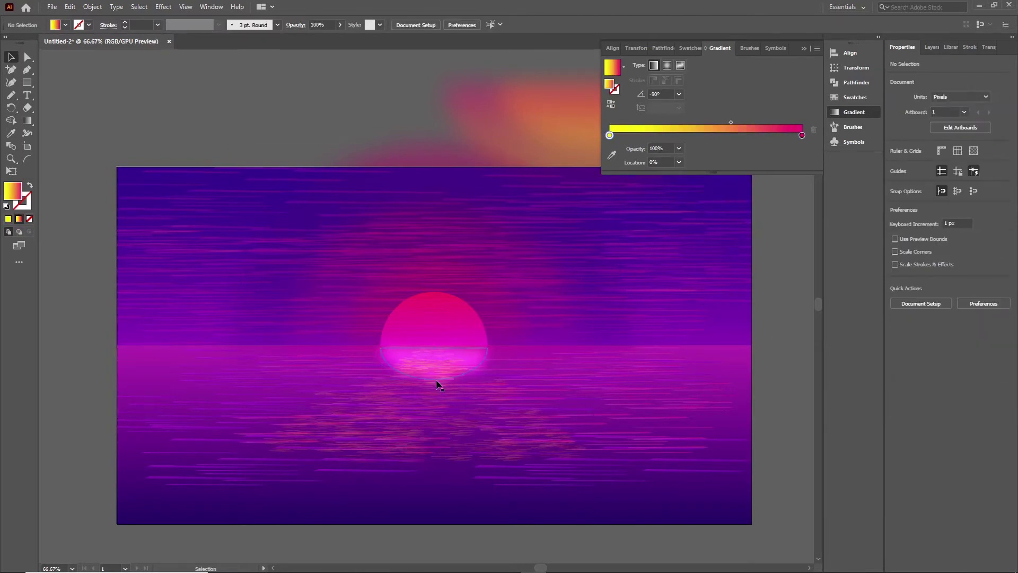
{"action": "left_click", "coordinate": [424, 503]}
{"action": "key", "text": "ctrl+shift+a"}
{"action": "key", "text": "ctrl+z"}
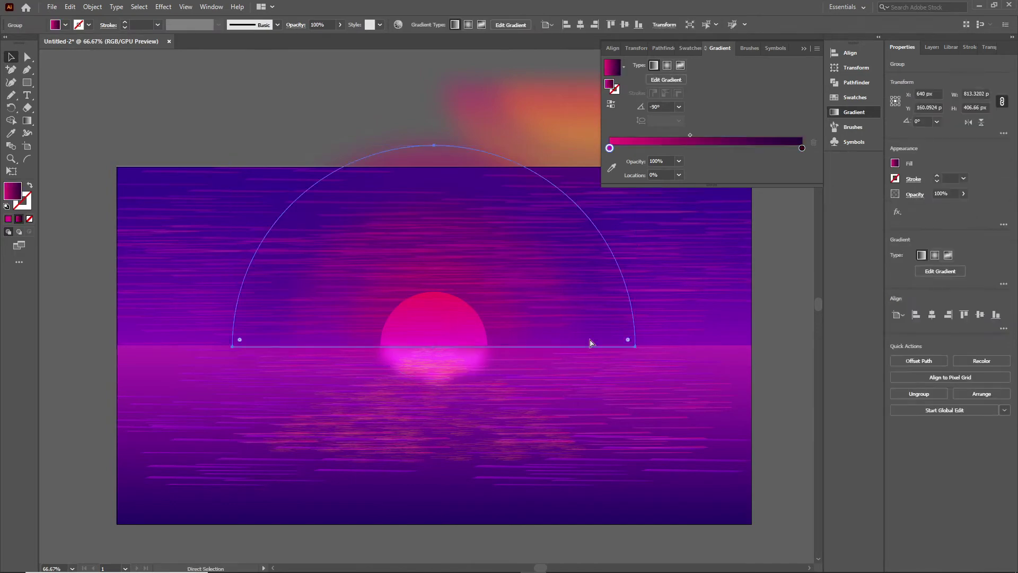
{"action": "key", "text": "ctrl+z"}
{"action": "key", "text": "ctrl+z"}
{"action": "key", "text": "ctrl+z"}
{"action": "key", "text": "ctrl+z"}
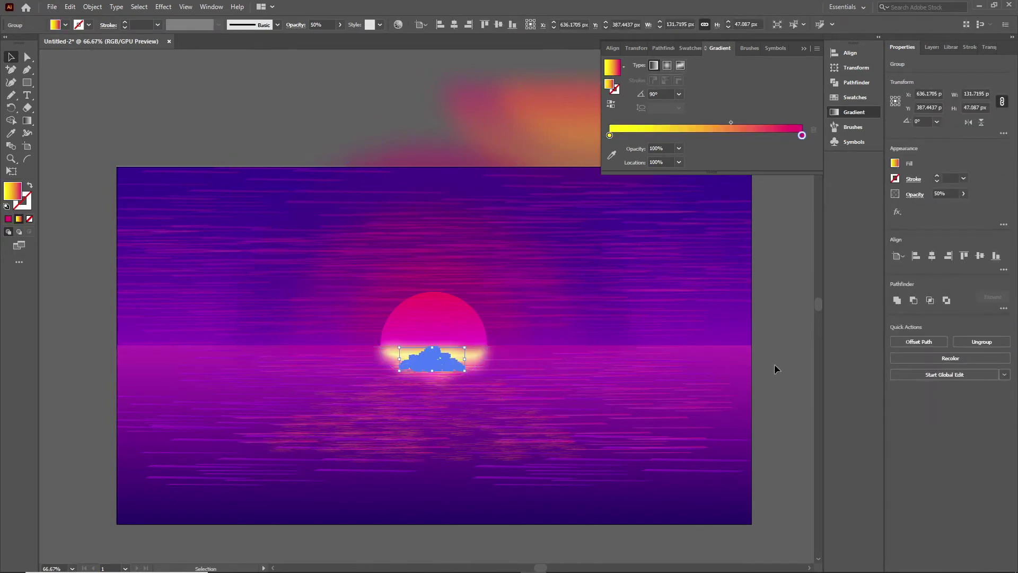
{"action": "key", "text": "ctrl+z"}
Step: Undo four recent edits to return to the three-arc glow state
{"action": "scroll", "coordinate": [790, 343], "scroll_direction": "up", "scroll_amount": 3}
{"action": "scroll", "coordinate": [474, 66], "scroll_direction": "down", "scroll_amount": 2}
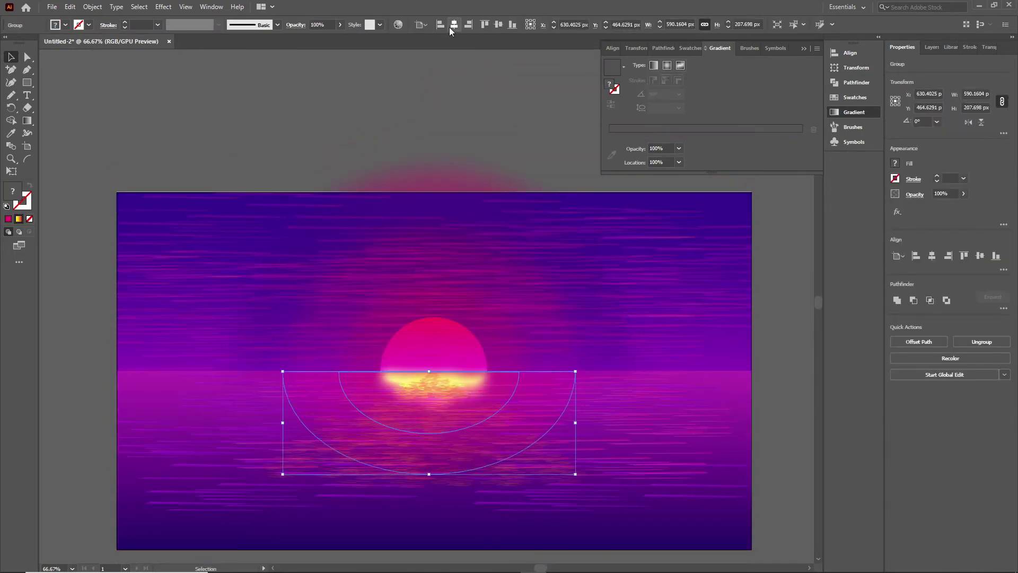
{"action": "key", "text": "ctrl+z"}
{"action": "key", "text": "ctrl+z"}
{"action": "key", "text": "ctrl+z"}
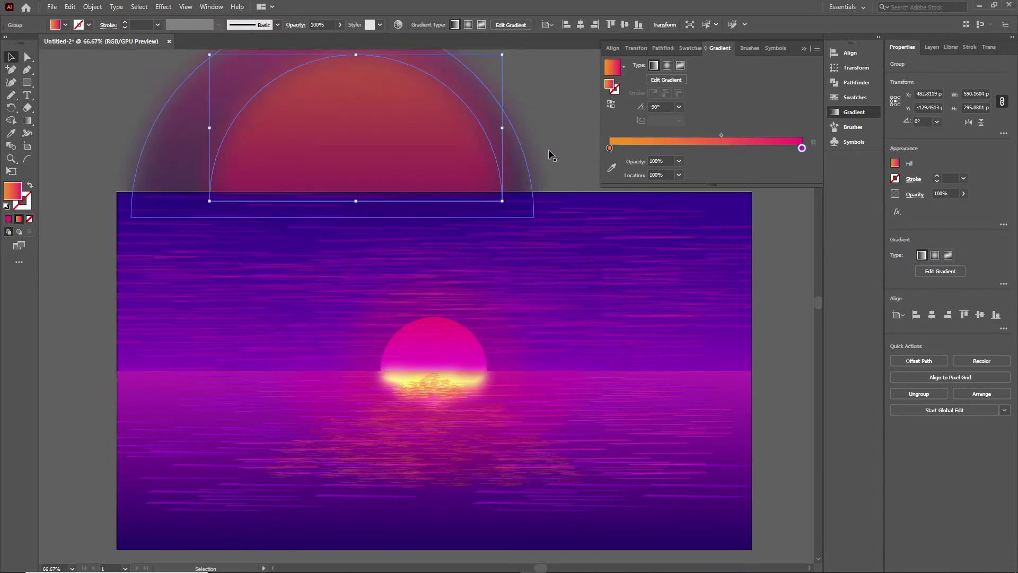
{"action": "key", "text": "ctrl+z"}
{"action": "scroll", "coordinate": [532, 227], "scroll_direction": "up", "scroll_amount": 3}
{"action": "key", "text": "ctrl+z"}
{"action": "key", "text": "ctrl+z"}
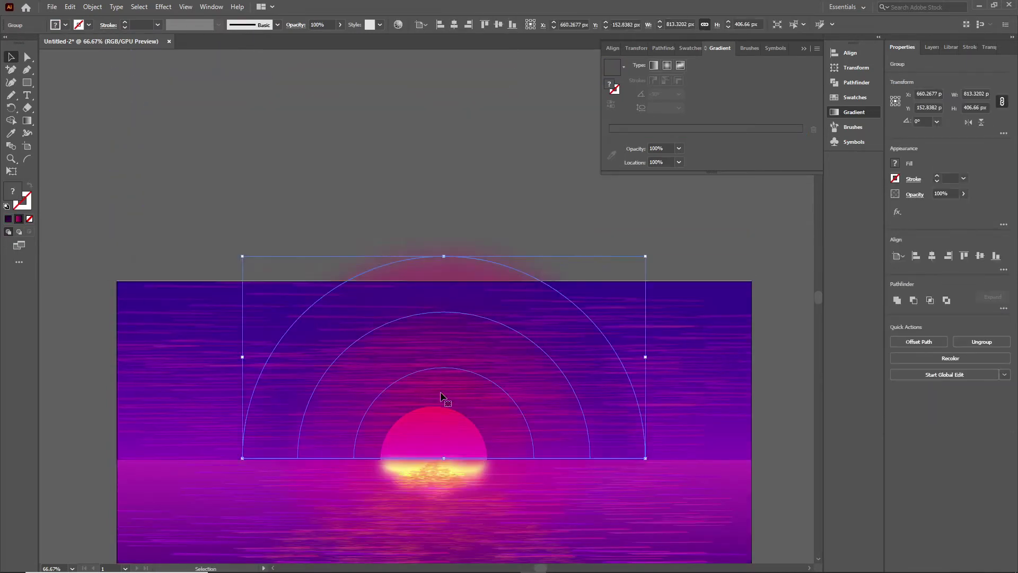
{"action": "key", "text": "ctrl+z"}
{"action": "scroll", "coordinate": [648, 455], "scroll_direction": "down", "scroll_amount": 3}
Step: Isolate the sun ellipse and set its gradient stops to yellow and orange swatches
{"action": "double_click", "coordinate": [459, 333]}
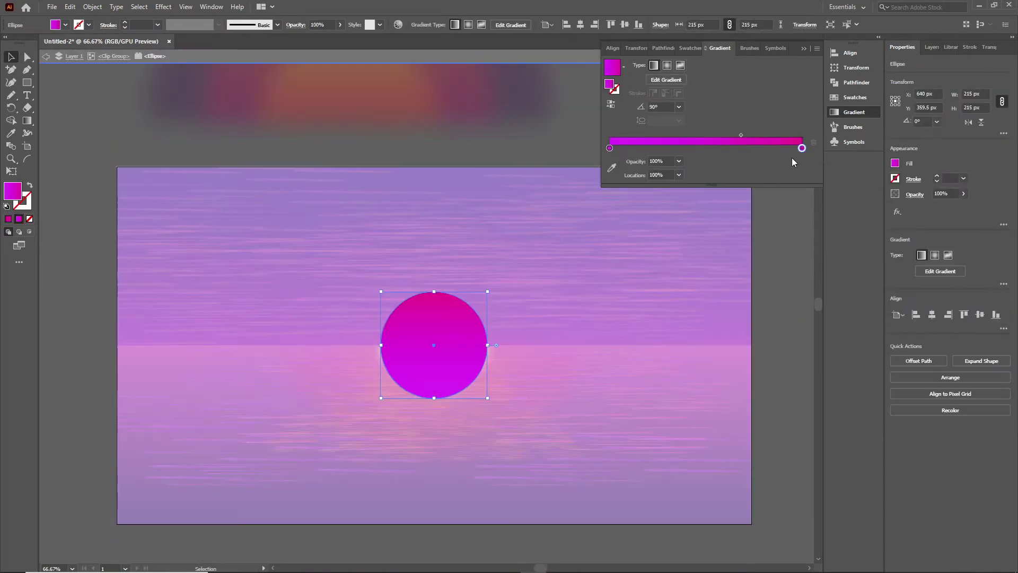
{"action": "double_click", "coordinate": [801, 148]}
{"action": "left_click", "coordinate": [777, 181]}
{"action": "left_click", "coordinate": [609, 147]}
{"action": "left_click", "coordinate": [762, 180]}
{"action": "double_click", "coordinate": [478, 335]}
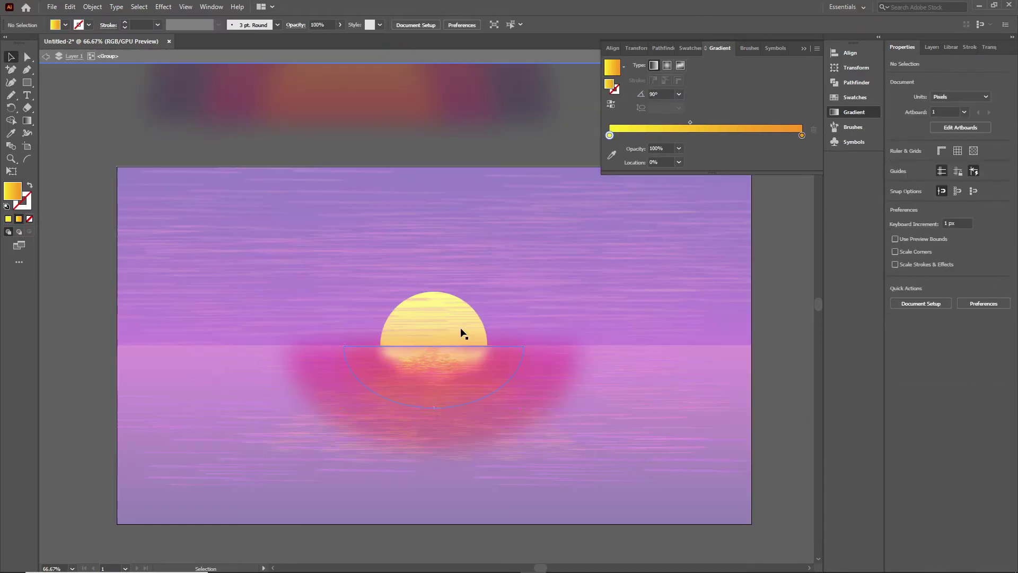
{"action": "double_click", "coordinate": [478, 338]}
Step: Add an orange stop near the end of the sun's gradient
{"action": "double_click", "coordinate": [801, 148]}
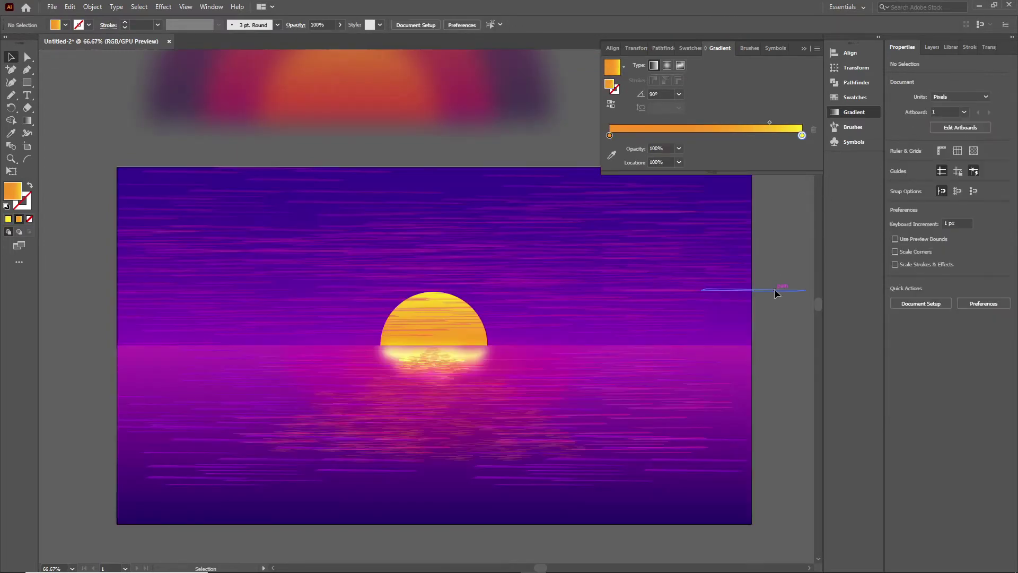
{"action": "left_click_drag", "start_coordinate": [784, 148], "coordinate": [799, 148]}
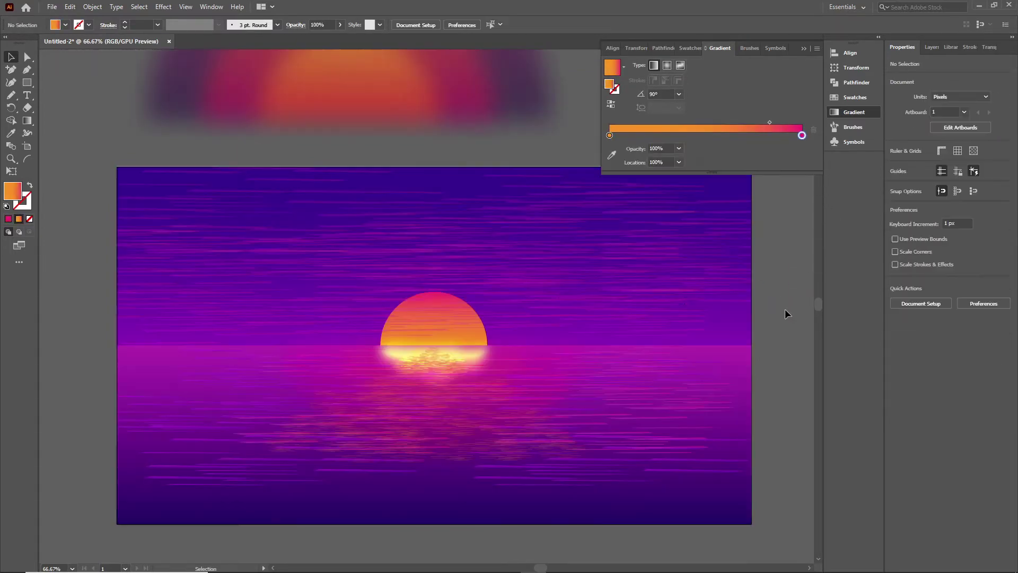
{"action": "left_click", "coordinate": [415, 144]}
{"action": "key", "text": "ctrl+shift+a"}
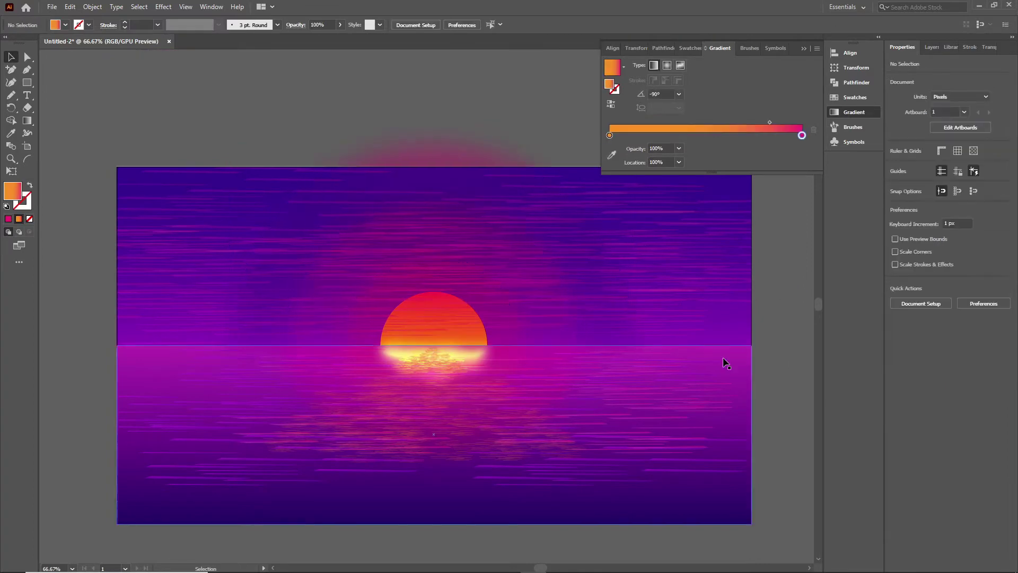
Step: Check the glow arcs' gradient, exit isolation, and zoom in on the sun and reflection
{"action": "left_click", "coordinate": [481, 154]}
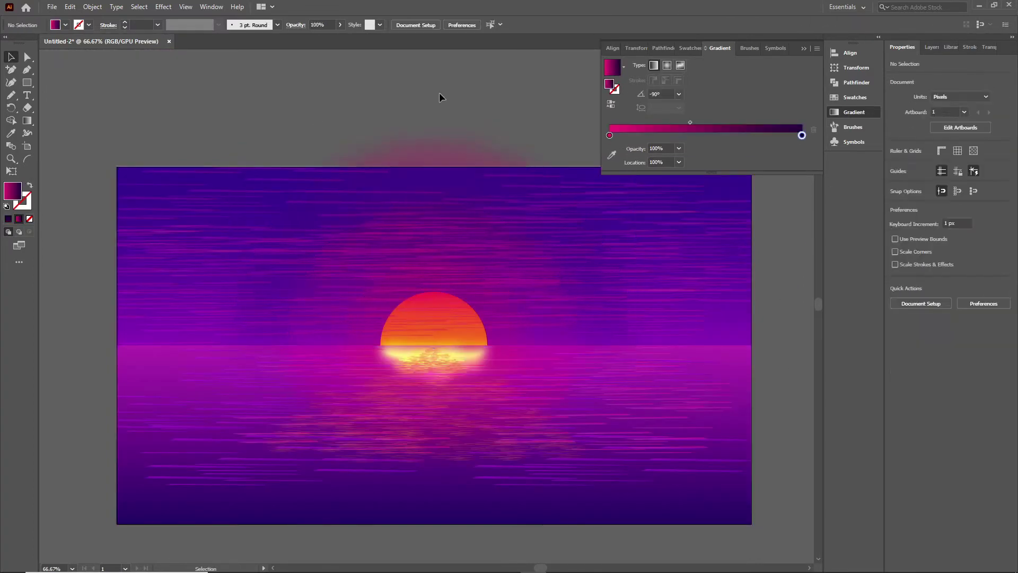
{"action": "double_click", "coordinate": [461, 293]}
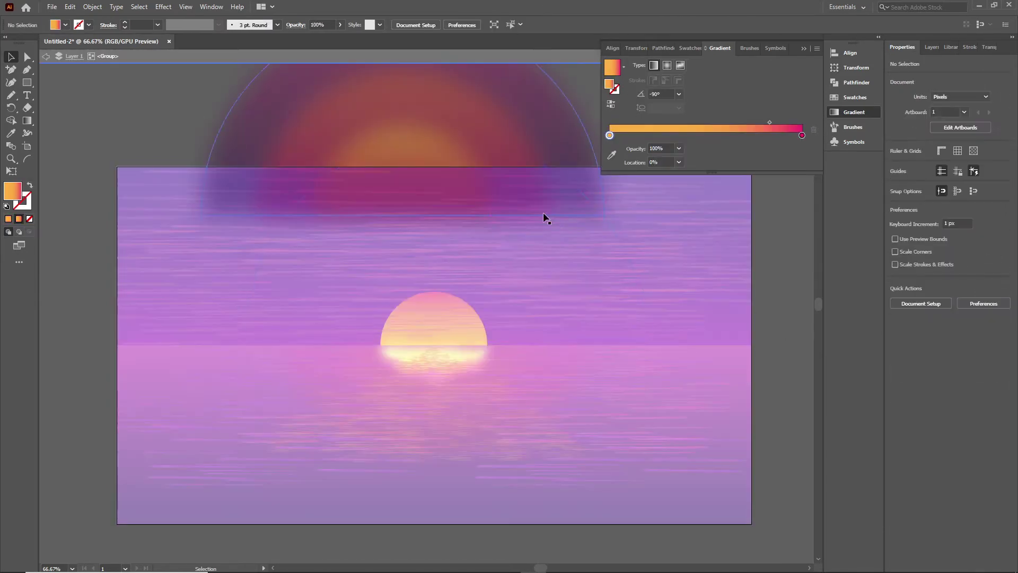
{"action": "left_click", "coordinate": [243, 143]}
{"action": "double_click", "coordinate": [724, 289]}
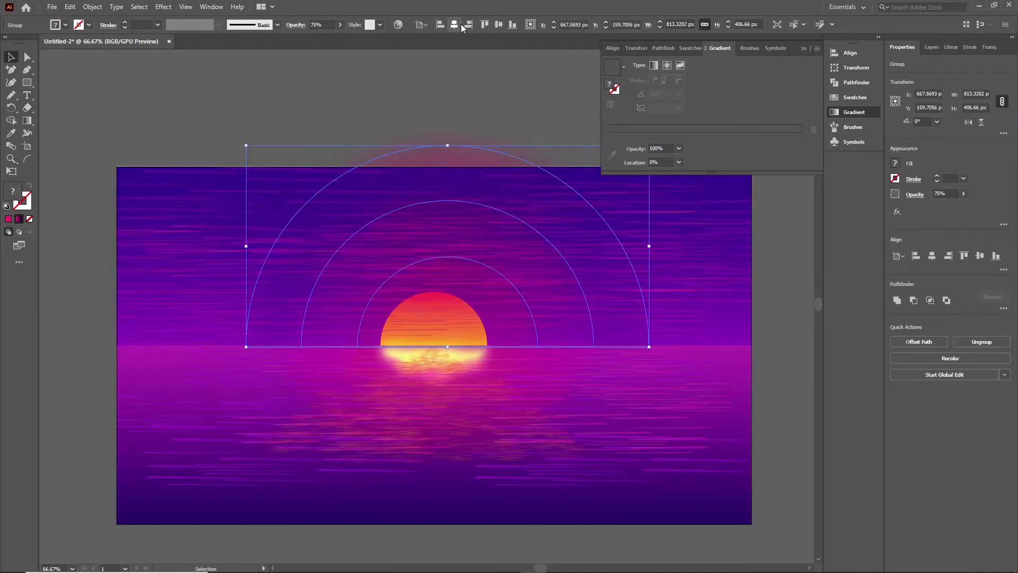
{"action": "left_click", "coordinate": [737, 309]}
{"action": "scroll", "coordinate": [736, 309], "scroll_direction": "up", "scroll_amount": 2}
{"action": "scroll", "coordinate": [588, 280], "scroll_direction": "up", "scroll_amount": 2}
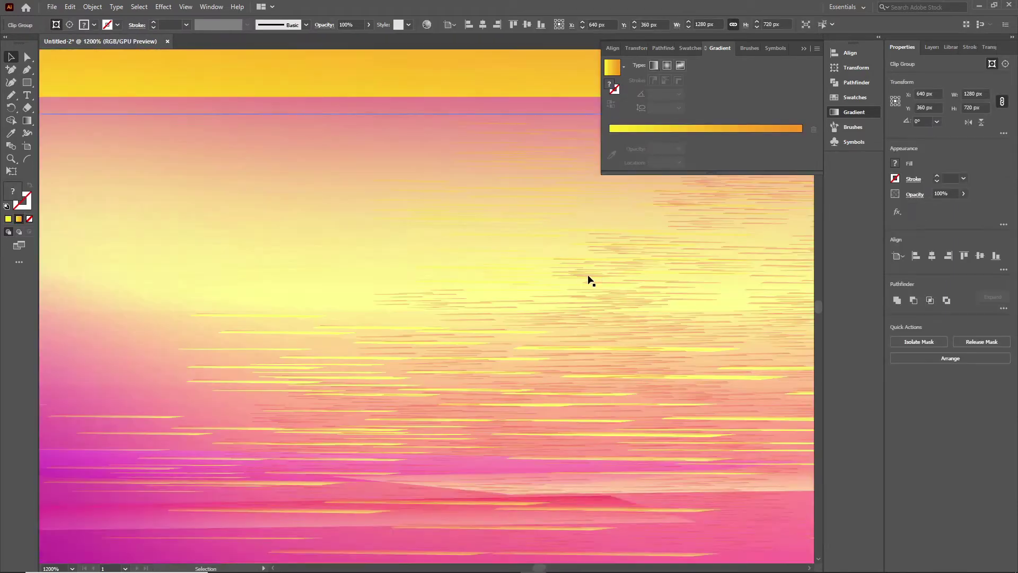
{"action": "left_click", "coordinate": [429, 460]}
{"action": "scroll", "coordinate": [326, 231], "scroll_direction": "up", "scroll_amount": 1}
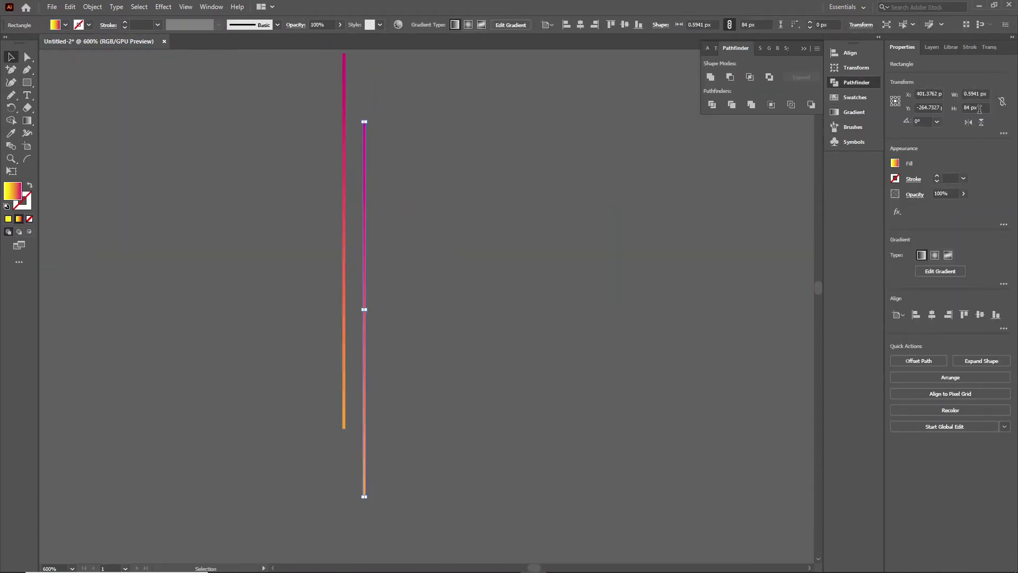
Step: Shorten the second mast to 67 and align the bottoms of both masts
{"action": "type", "text": "67"}
{"action": "key", "text": "Return"}
{"action": "left_click_drag", "start_coordinate": [345, 232], "coordinate": [344, 316]}
Step: Draw the curved, wavy-edged main sail along the tall mast with the Pen tool
{"action": "key", "text": "p"}
{"action": "left_click", "coordinate": [342, 142]}
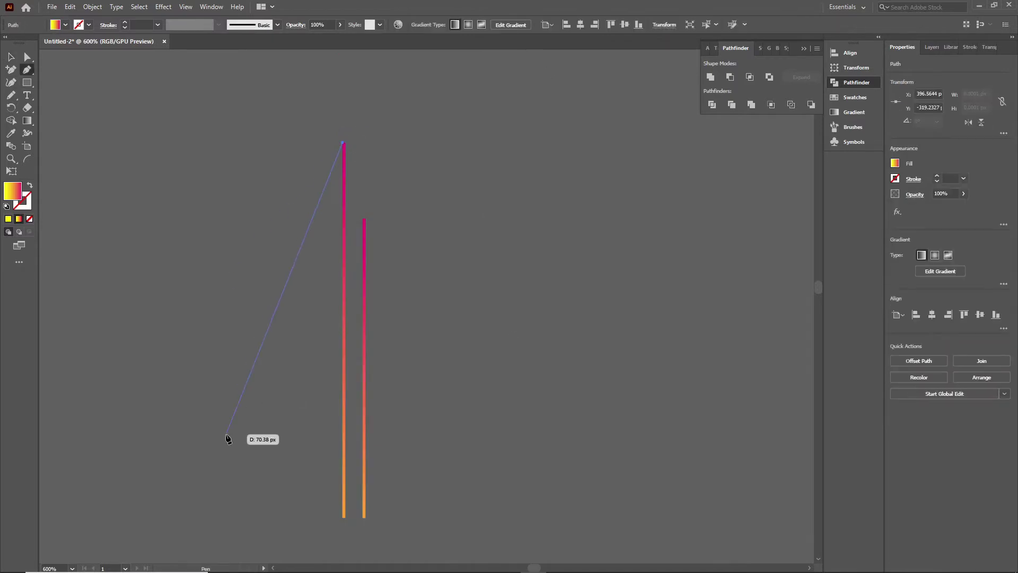
{"action": "left_click_drag", "start_coordinate": [226, 434], "coordinate": [271, 441]}
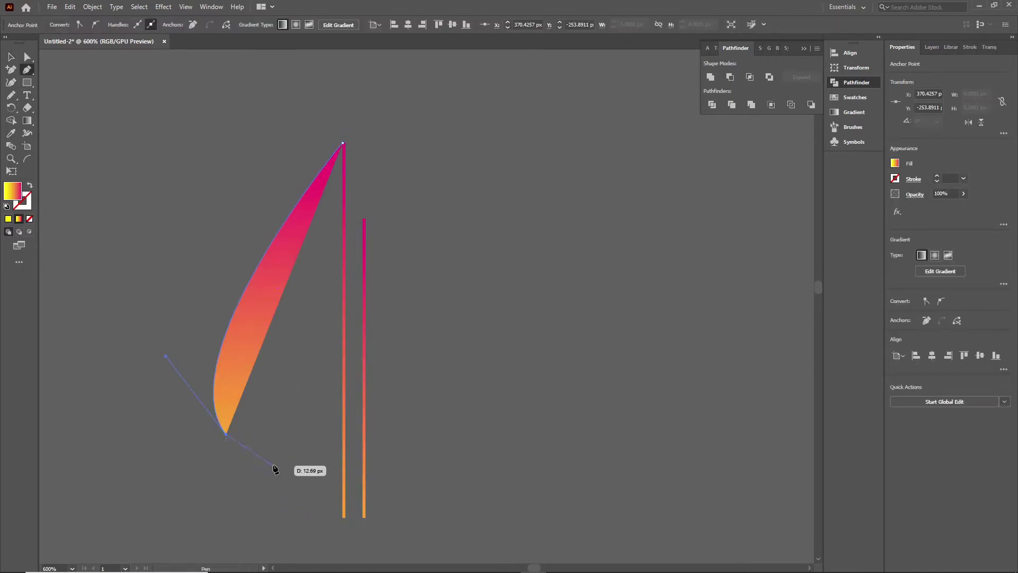
{"action": "key", "text": "ctrl+z"}
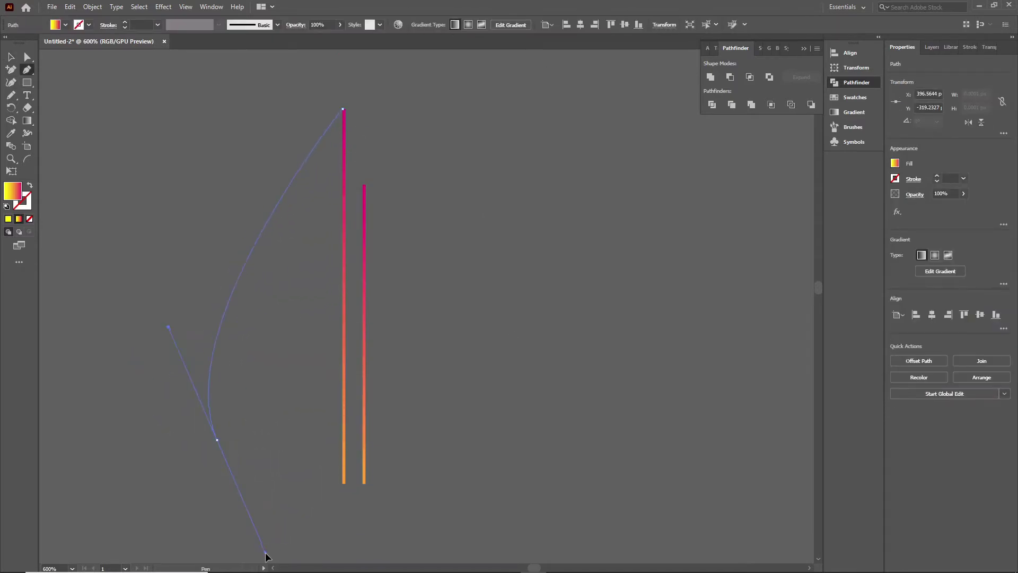
{"action": "scroll", "coordinate": [246, 520], "scroll_direction": "up", "scroll_amount": 1}
{"action": "left_click_drag", "start_coordinate": [342, 404], "coordinate": [335, 368]}
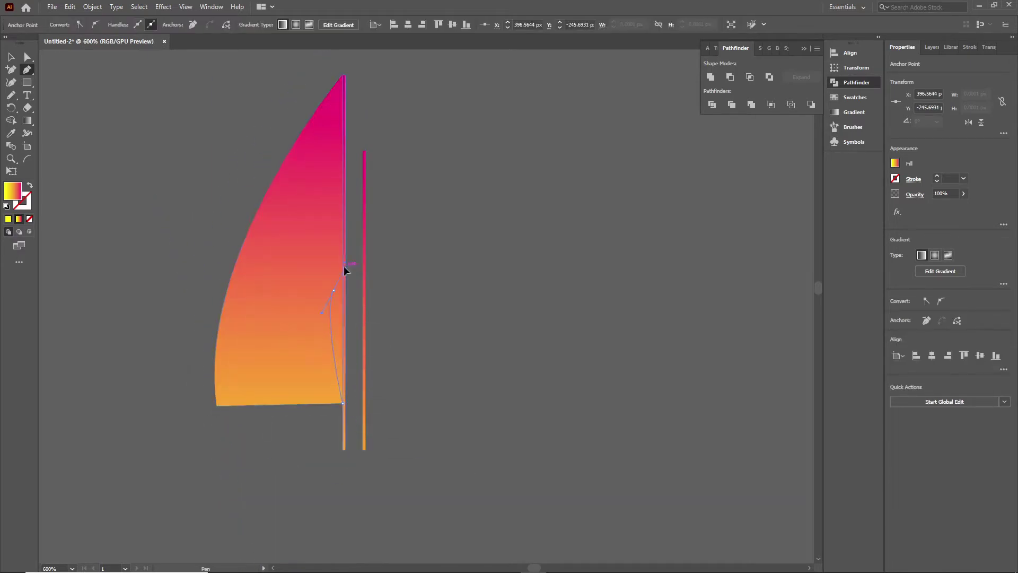
{"action": "left_click_drag", "start_coordinate": [344, 267], "coordinate": [348, 317]}
{"action": "scroll", "coordinate": [345, 276], "scroll_direction": "up", "scroll_amount": 1}
{"action": "left_click_drag", "start_coordinate": [343, 210], "coordinate": [357, 199]}
{"action": "scroll", "coordinate": [338, 217], "scroll_direction": "up", "scroll_amount": 2}
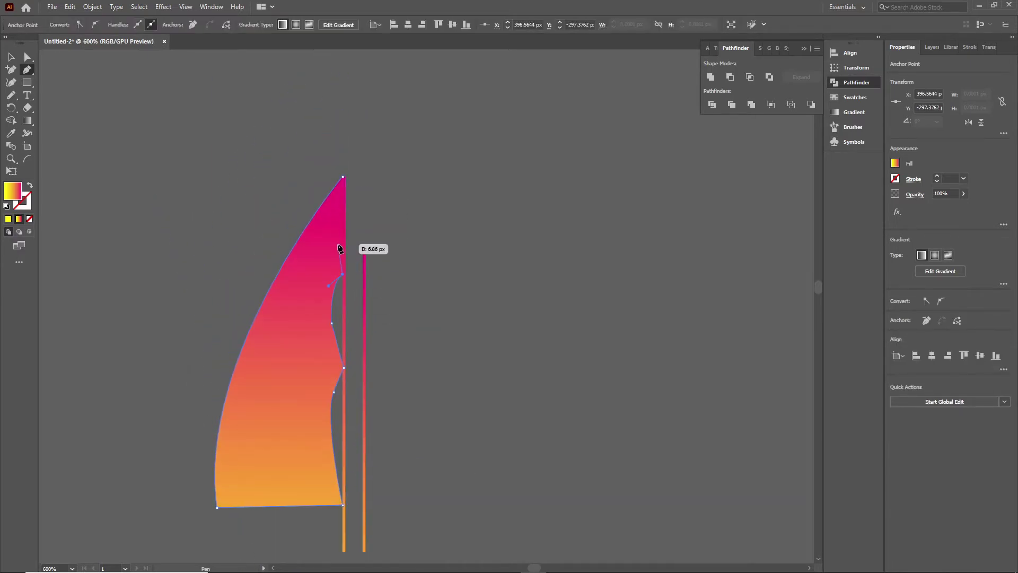
{"action": "left_click", "coordinate": [72, 96], "text": "ctrl"}
{"action": "scroll", "coordinate": [488, 290], "scroll_direction": "down", "scroll_amount": 2}
Step: Draw the triangular jib sail from the second mast's top
{"action": "left_click", "coordinate": [365, 188]}
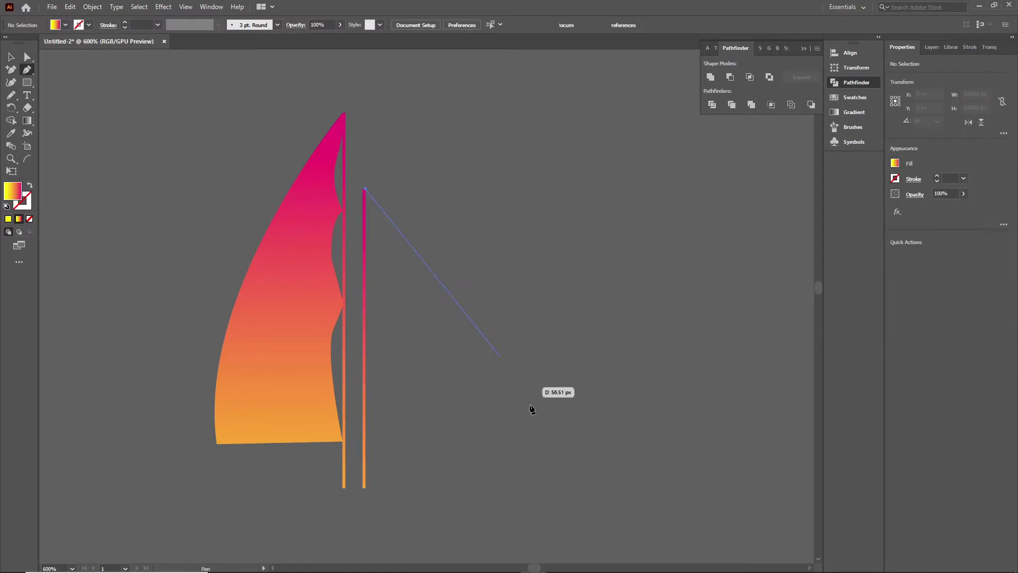
{"action": "left_click", "coordinate": [502, 407]}
{"action": "left_click_drag", "start_coordinate": [366, 410], "coordinate": [373, 346]}
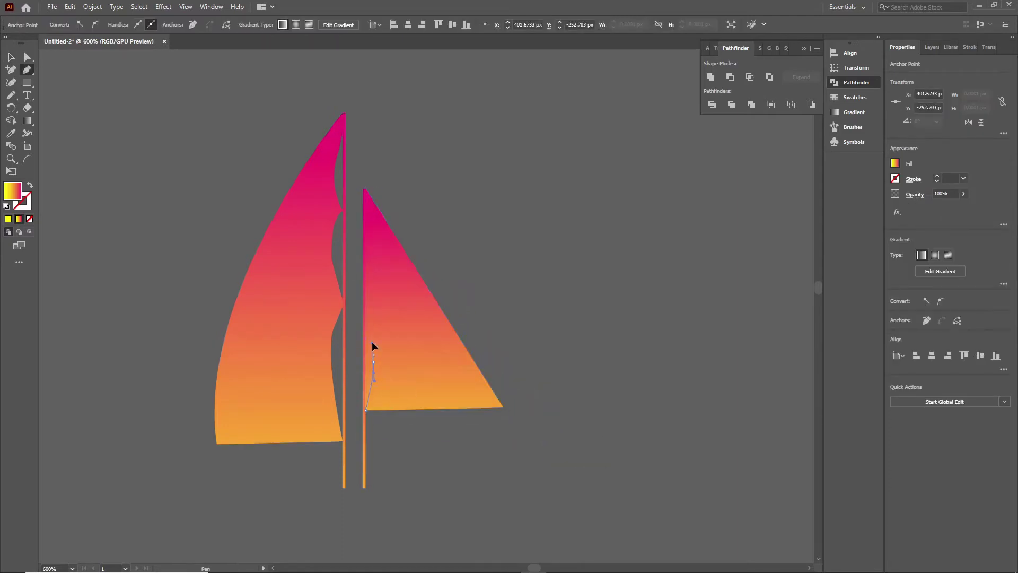
{"action": "scroll", "coordinate": [302, 447], "scroll_direction": "down", "scroll_amount": 2}
Step: Draw the hull outline with a raised cabin
{"action": "left_click", "coordinate": [191, 417]}
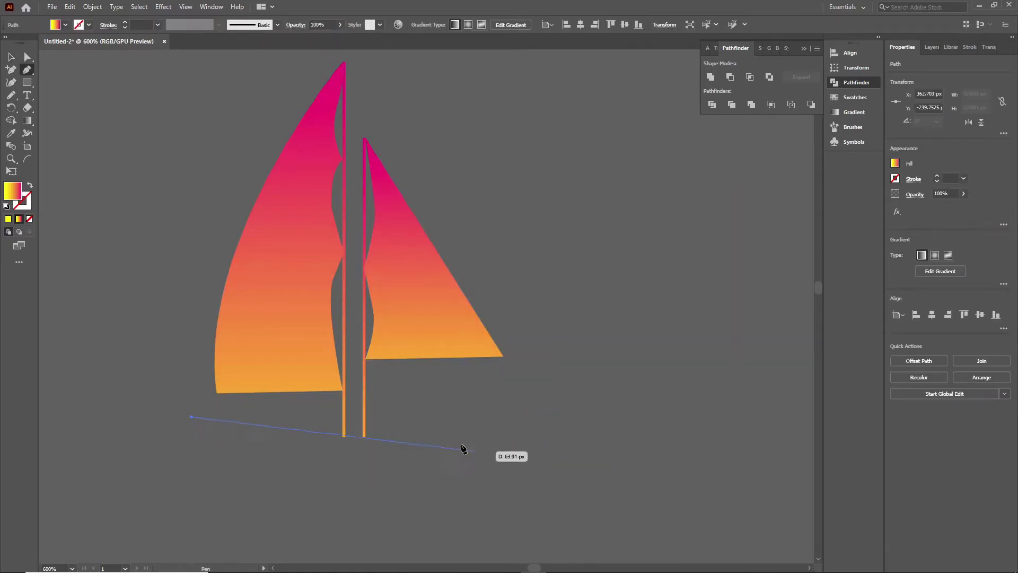
{"action": "left_click", "coordinate": [398, 434]}
{"action": "left_click", "coordinate": [434, 408]}
{"action": "left_click", "coordinate": [488, 414]}
{"action": "left_click", "coordinate": [496, 444]}
{"action": "left_click", "coordinate": [544, 449]}
Step: Enlarge the two sails upward and to the right
{"action": "left_click", "coordinate": [601, 482]}
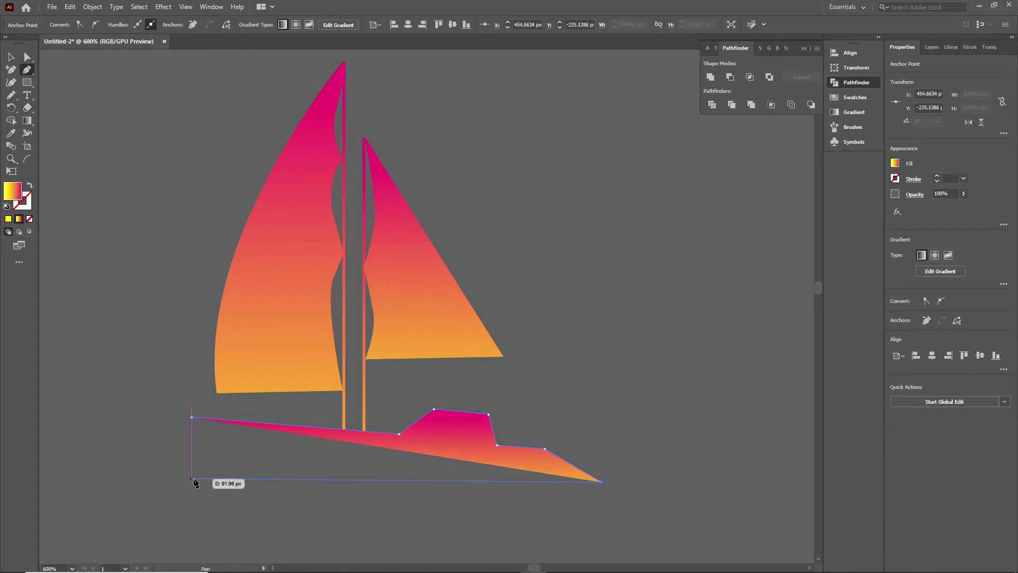
{"action": "left_click", "coordinate": [254, 482]}
{"action": "left_click", "coordinate": [191, 417]}
{"action": "left_click", "coordinate": [420, 307], "text": "ctrl"}
{"action": "key", "text": "ctrl+a"}
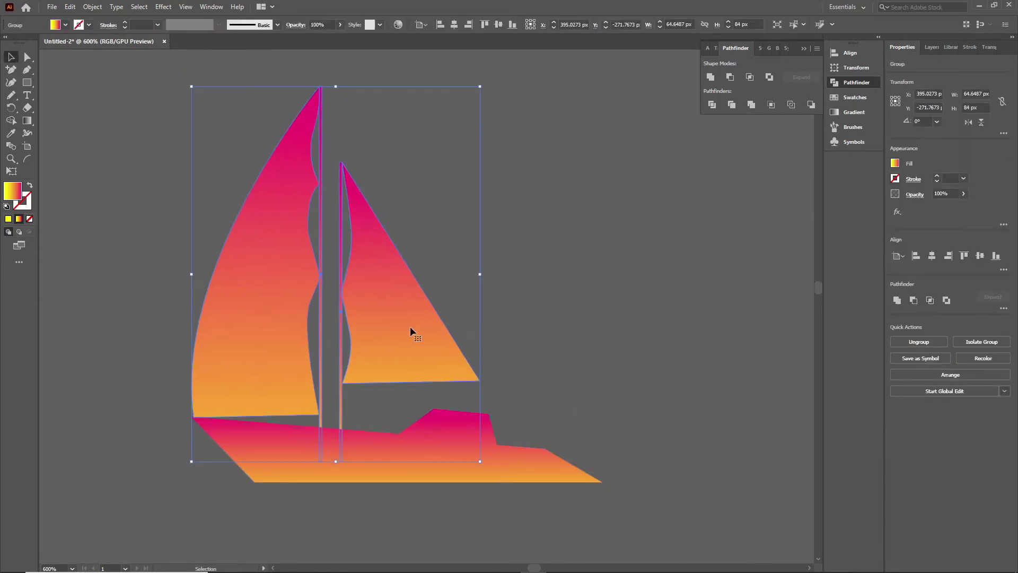
{"action": "key", "text": "ctrl+minus"}
{"action": "key", "text": "ctrl+minus"}
{"action": "key", "text": "ctrl+minus"}
{"action": "left_click", "coordinate": [641, 406]}
{"action": "left_click", "coordinate": [546, 361]}
{"action": "left_click_drag", "start_coordinate": [568, 281], "coordinate": [590, 253]}
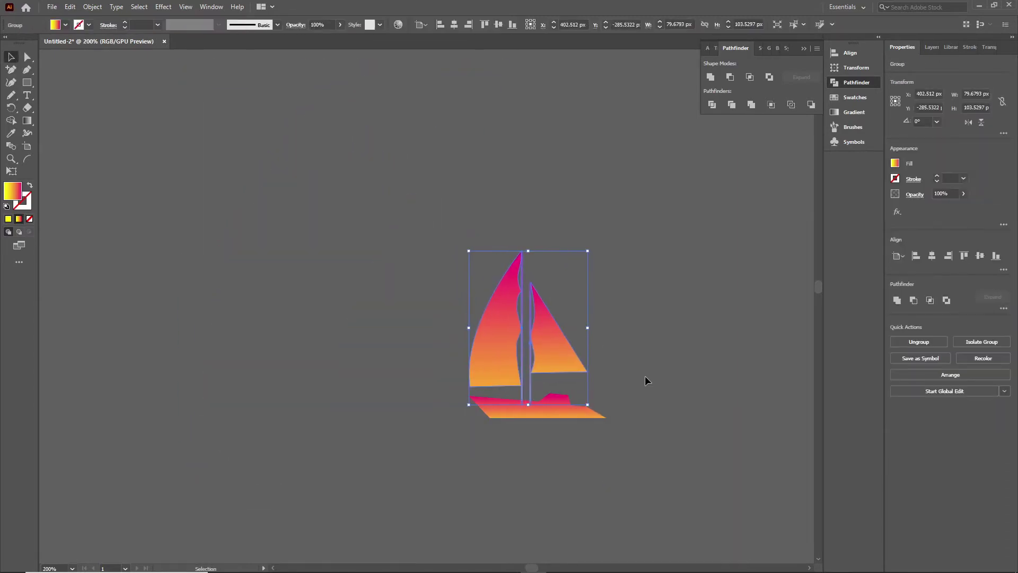
{"action": "left_click", "coordinate": [577, 446]}
Step: Make the boat a yellow compound path and group it with an offset copy
{"action": "key", "text": "ctrl+a"}
{"action": "key", "text": "ctrl+8"}
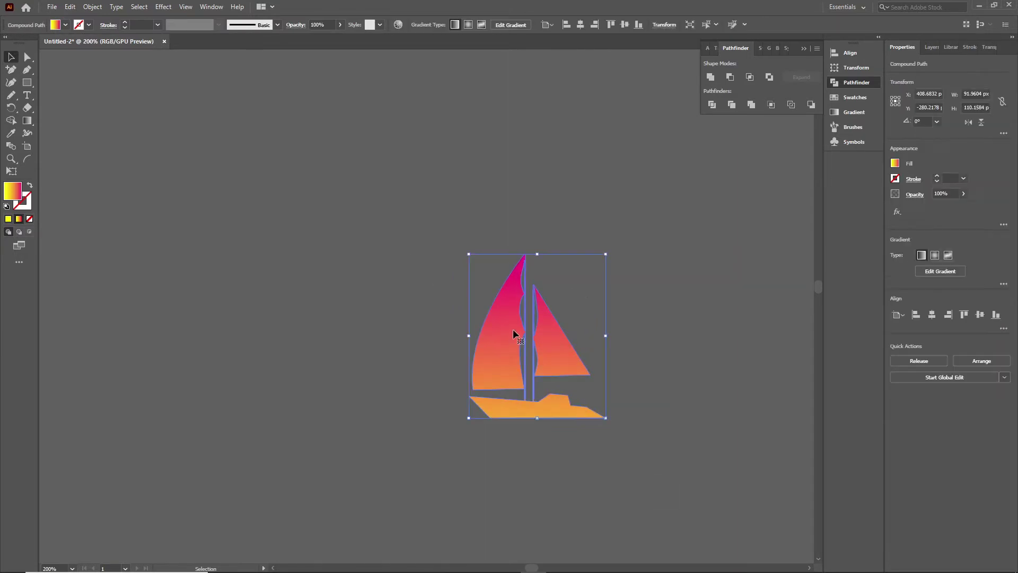
{"action": "left_click", "coordinate": [895, 162]}
{"action": "key", "text": "ctrl+bracketleft"}
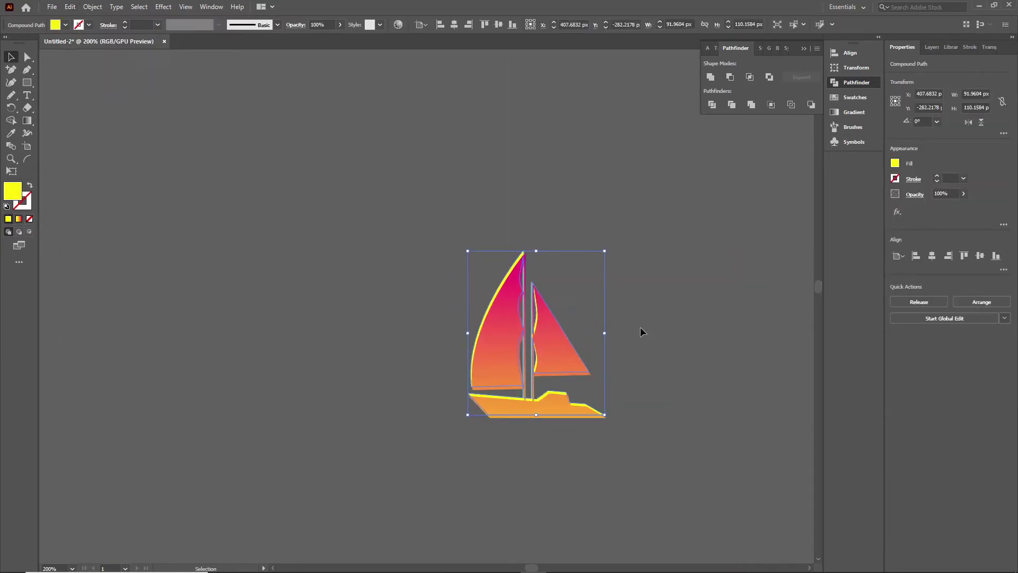
{"action": "key", "text": "Left"}
{"action": "key", "text": "Up"}
{"action": "key", "text": "Up"}
{"action": "left_click", "coordinate": [489, 383], "text": "shift"}
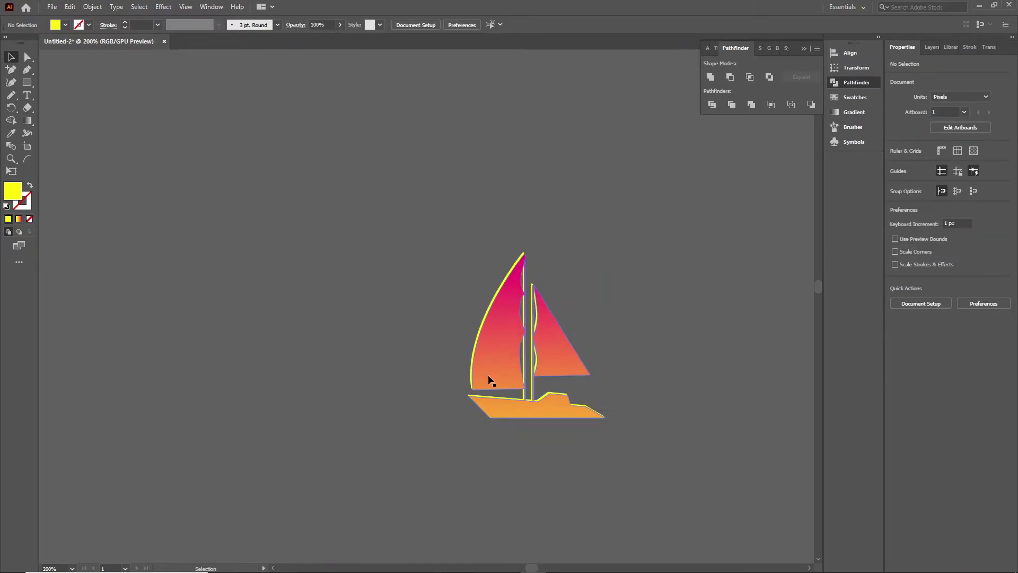
{"action": "key", "text": "ctrl+g"}
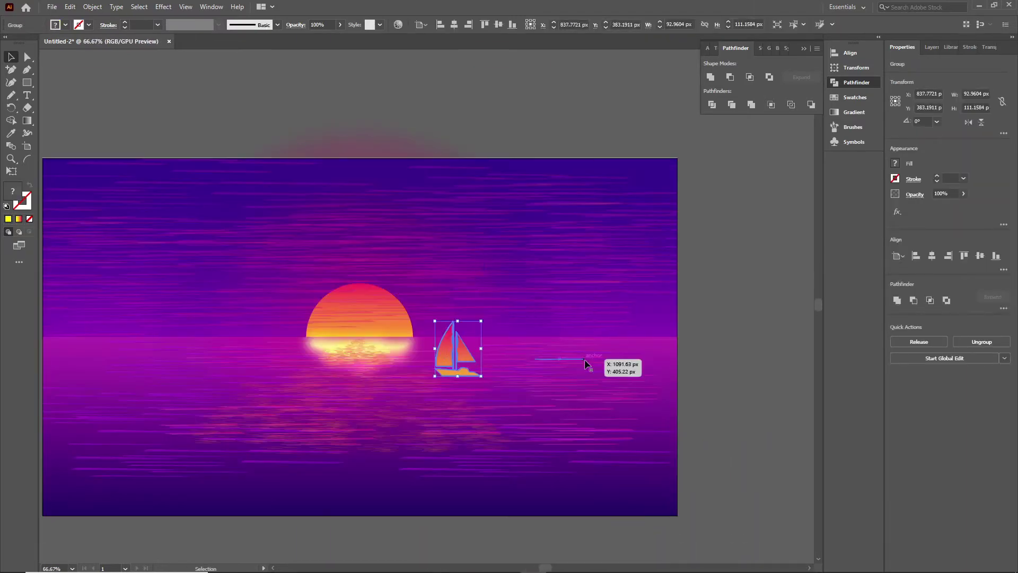
Step: Change the boat gradient's left stop to magenta
{"action": "double_click", "coordinate": [468, 365]}
{"action": "key", "text": "i"}
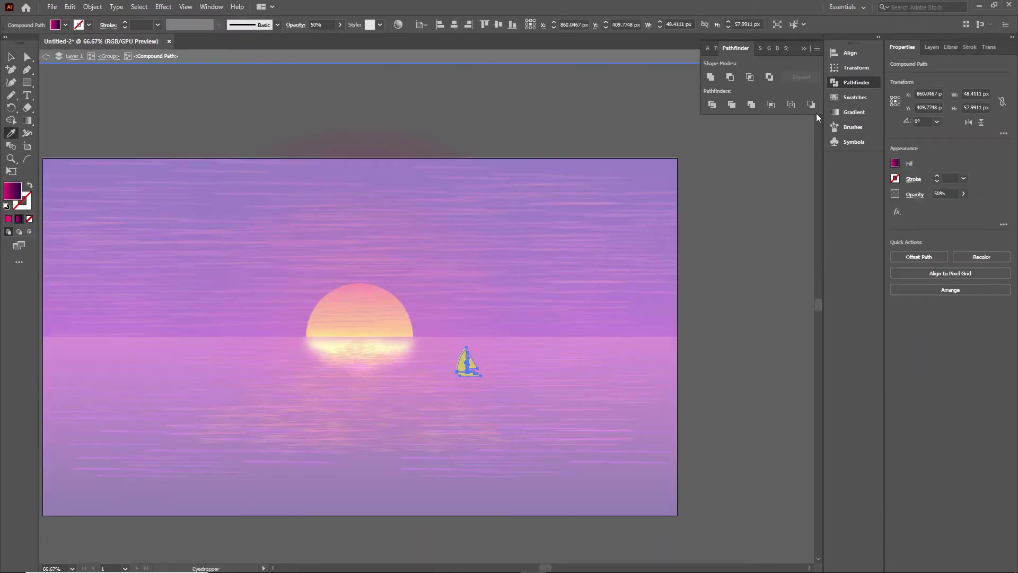
{"action": "left_click", "coordinate": [853, 112]}
{"action": "double_click", "coordinate": [801, 136]}
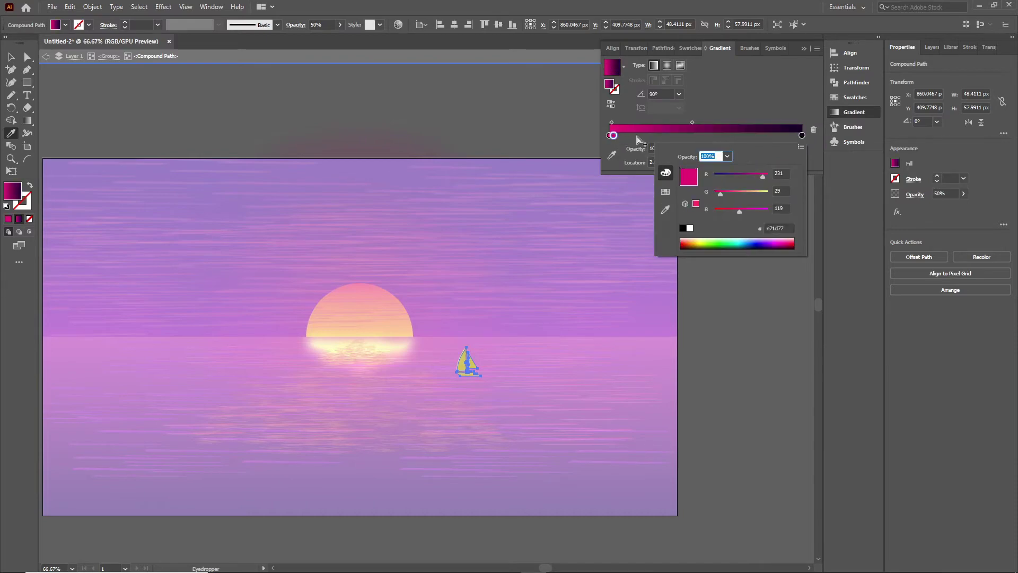
{"action": "left_click", "coordinate": [753, 243]}
{"action": "key", "text": "Return"}
{"action": "key", "text": "v"}
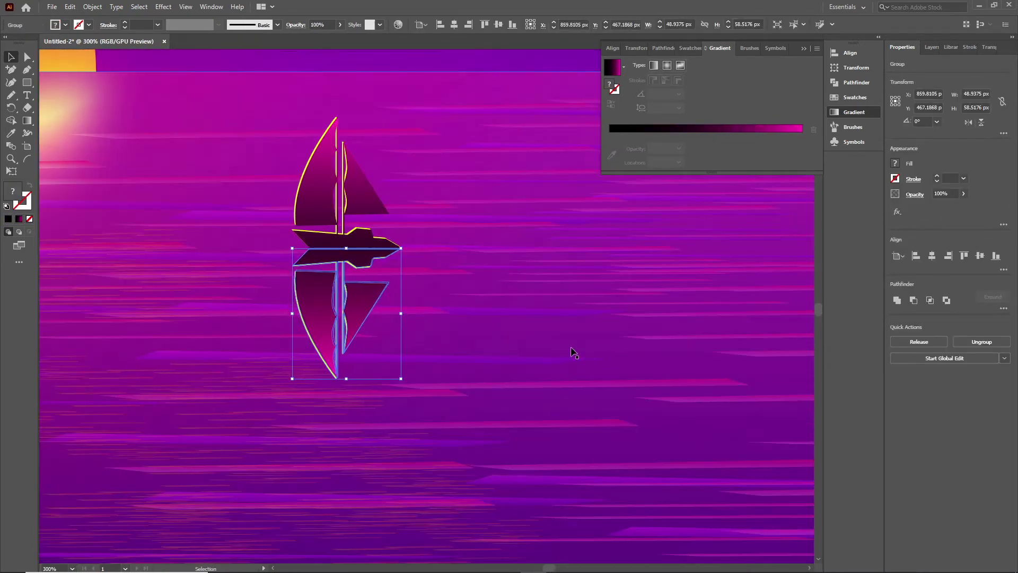
Step: Apply a minimal Roughen (size 1) and a Gaussian Blur to the reflection
{"action": "type", "text": "1"}
{"action": "key", "text": "shift+Tab"}
{"action": "type", "text": "1"}
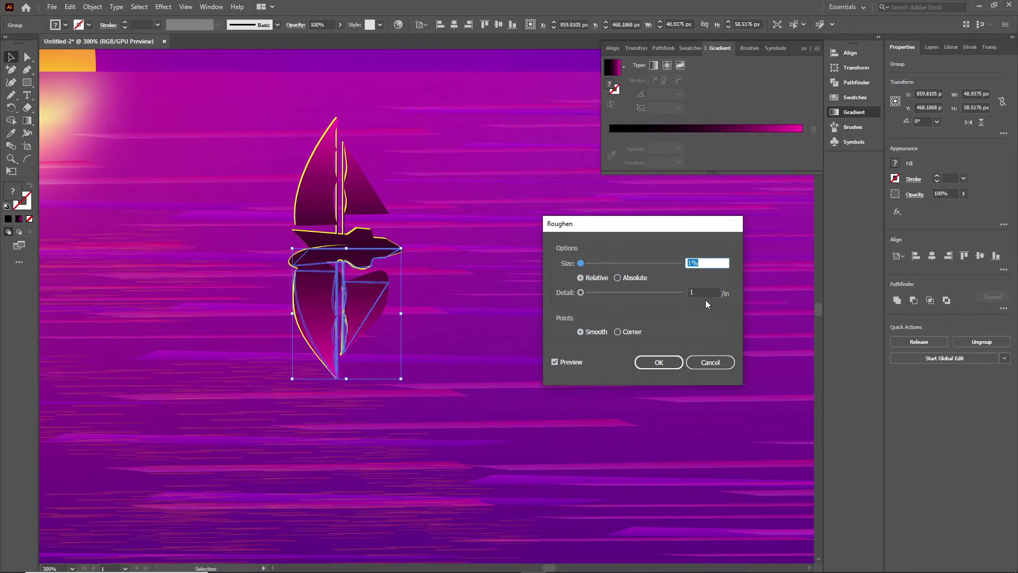
{"action": "left_click", "coordinate": [646, 363]}
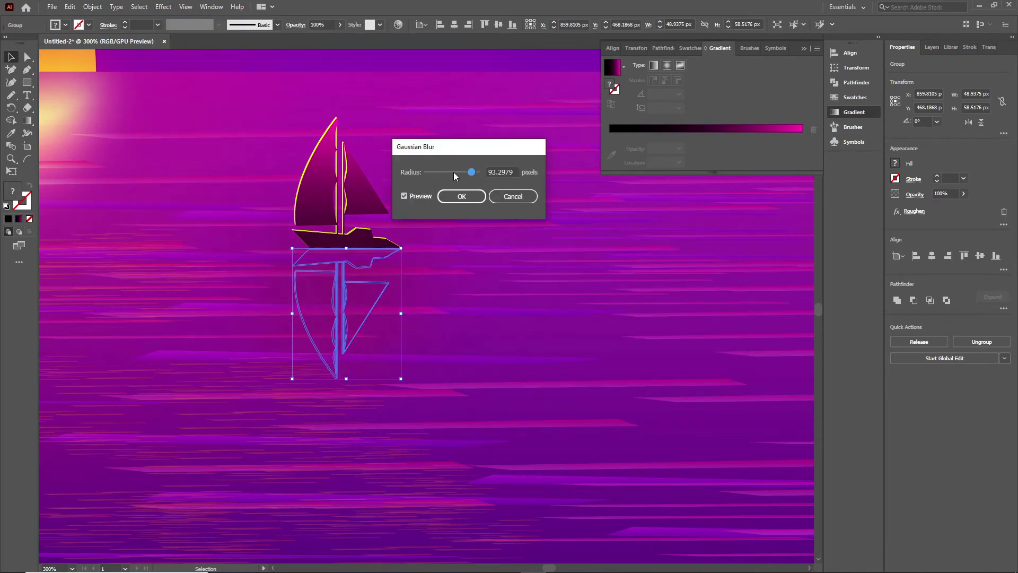
{"action": "left_click", "coordinate": [942, 193]}
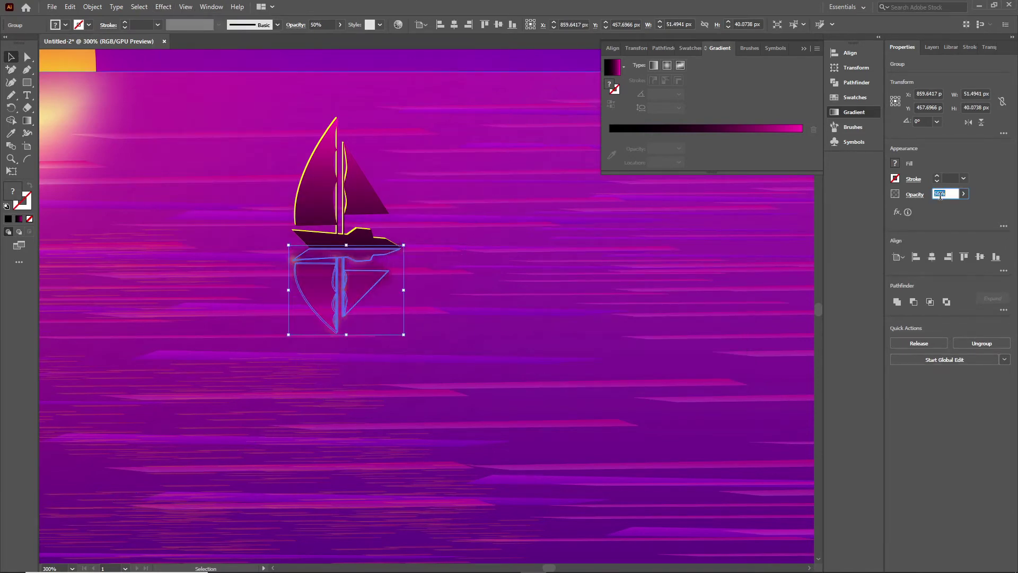
Step: Set the reflection gradient's right stop to purple, with the midpoint near 65%
{"action": "double_click", "coordinate": [318, 302]}
{"action": "double_click", "coordinate": [802, 148]}
{"action": "left_click", "coordinate": [771, 252]}
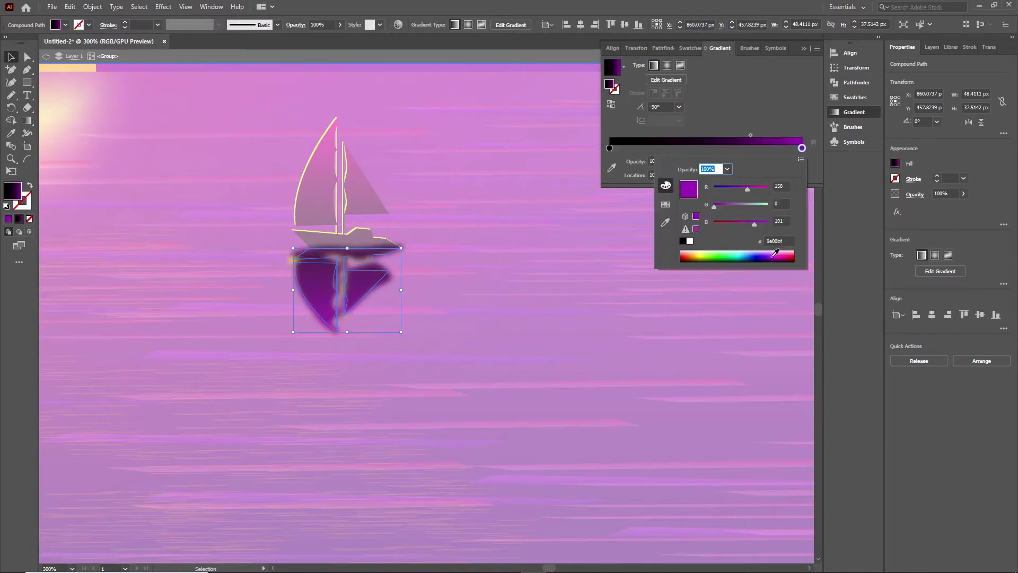
{"action": "left_click_drag", "start_coordinate": [750, 139], "coordinate": [735, 139]}
{"action": "key", "text": "Escape"}
Step: Reselect the reflection and browse the Distort effects without applying any
{"action": "scroll", "coordinate": [227, 448], "scroll_direction": "up", "scroll_amount": 2}
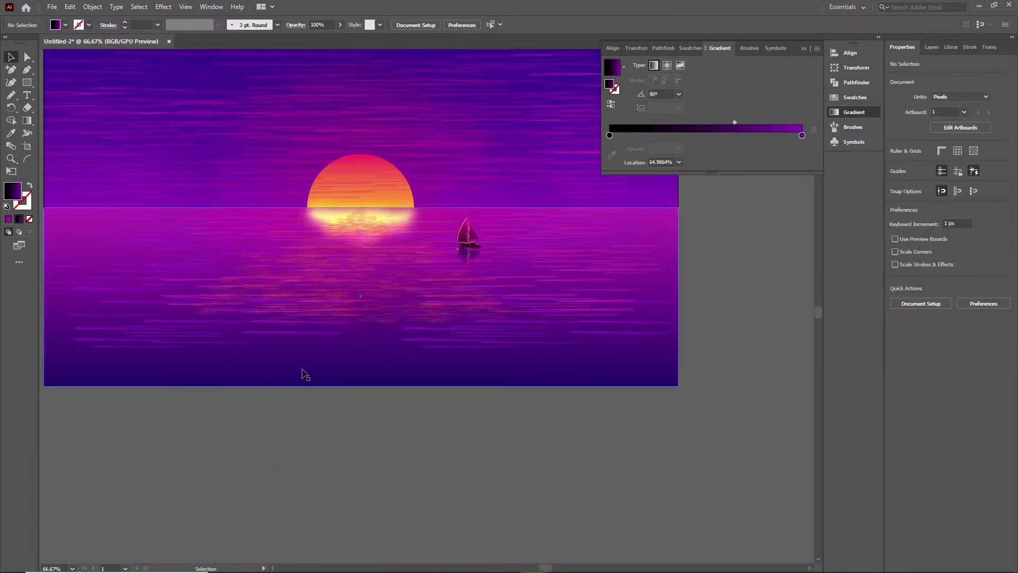
{"action": "scroll", "coordinate": [300, 371], "scroll_direction": "up", "scroll_amount": 2}
{"action": "left_click", "coordinate": [602, 313]}
{"action": "left_click", "coordinate": [896, 212]}
{"action": "left_click", "coordinate": [847, 302]}
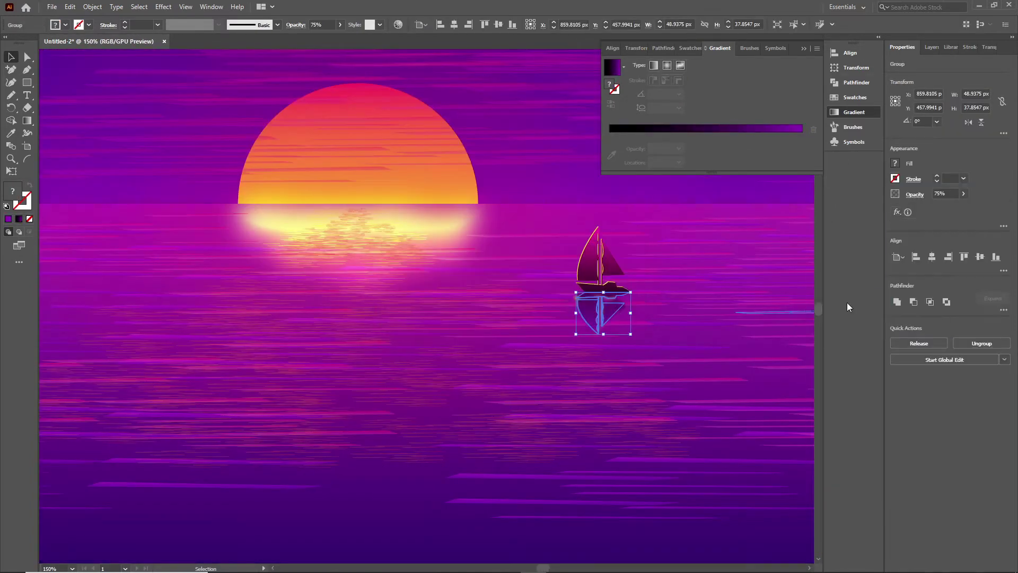
{"action": "scroll", "coordinate": [602, 334], "scroll_direction": "down", "scroll_amount": 2}
{"action": "left_click", "coordinate": [416, 526]}
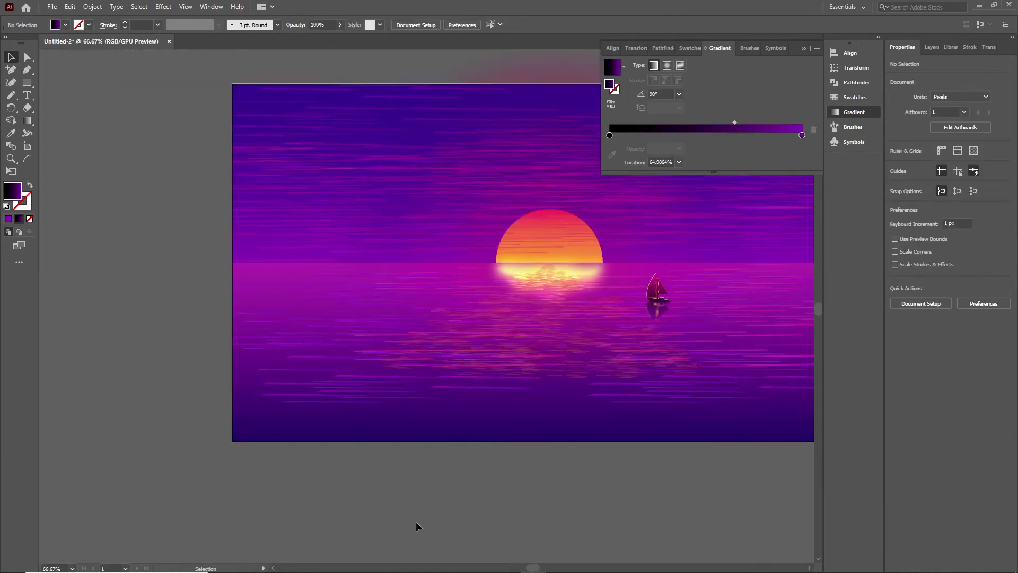
{"action": "scroll", "coordinate": [772, 341], "scroll_direction": "right", "scroll_amount": 5}
Step: Draw a curved-wing bird shape with the Pen tool
{"action": "scroll", "coordinate": [530, 318], "scroll_direction": "down", "scroll_amount": 3}
{"action": "key", "text": "p"}
{"action": "left_click", "coordinate": [254, 438]}
{"action": "left_click_drag", "start_coordinate": [313, 459], "coordinate": [334, 488]}
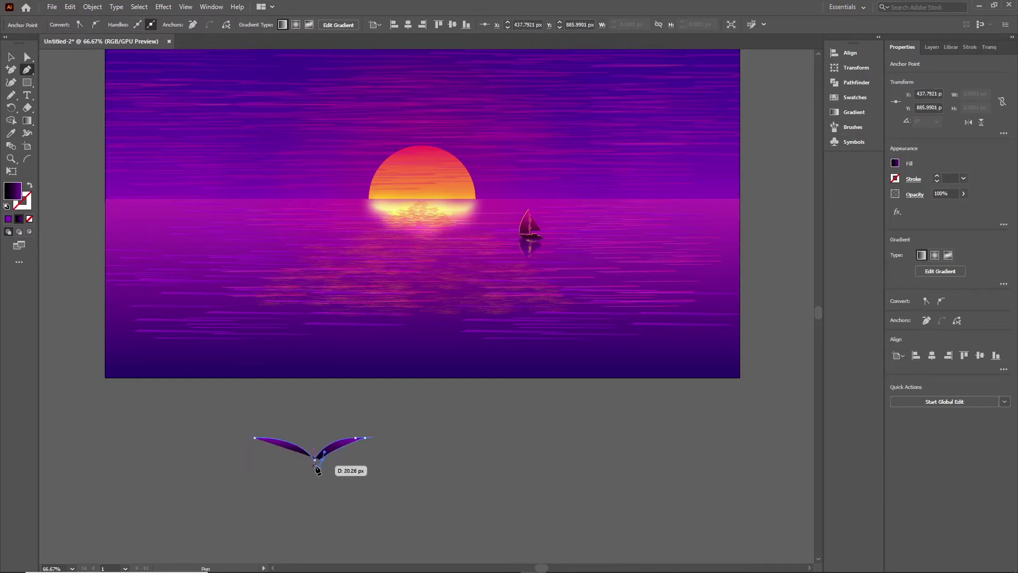
{"action": "left_click", "coordinate": [11, 57]}
{"action": "left_click", "coordinate": [312, 450]}
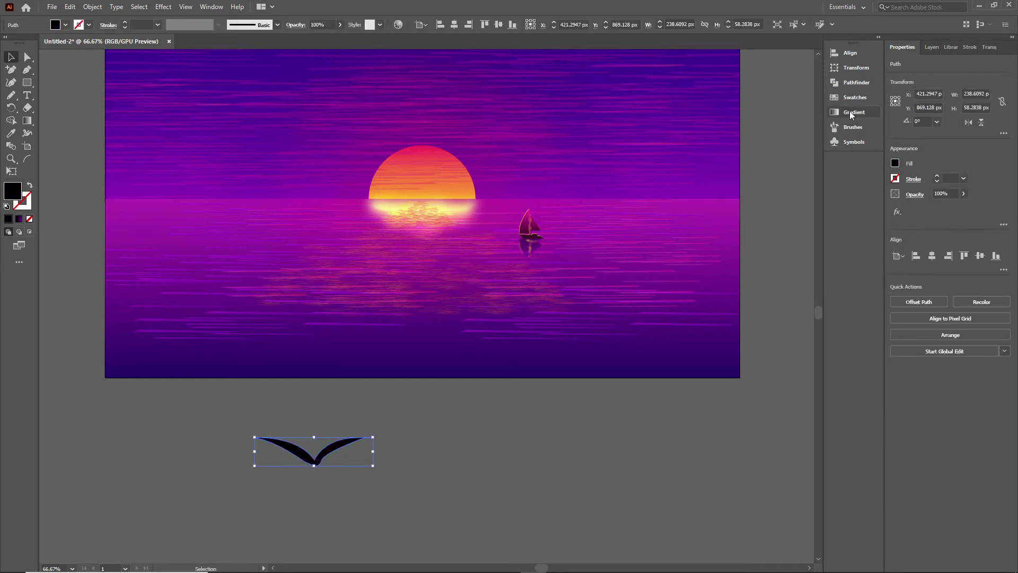
Step: Give the bird a 90° gradient fill and shrink it to about 93 × 22 px
{"action": "left_click", "coordinate": [853, 112]}
{"action": "left_click", "coordinate": [679, 107]}
{"action": "left_click", "coordinate": [668, 254]}
{"action": "left_click_drag", "start_coordinate": [255, 465], "coordinate": [336, 458]}
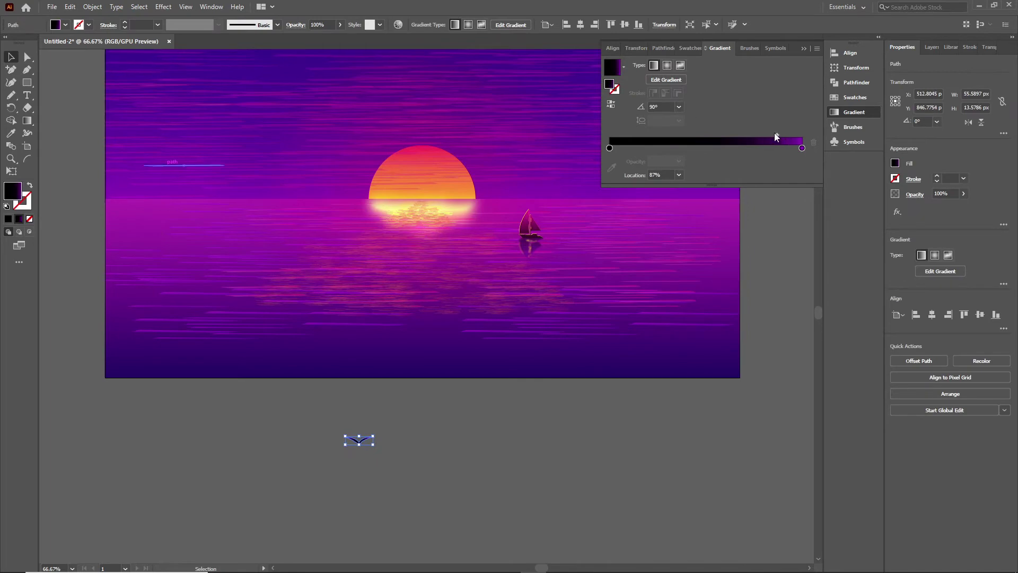
{"action": "left_click", "coordinate": [368, 451]}
Step: Duplicate the bird over the sun up and to the right
{"action": "left_click", "coordinate": [380, 183]}
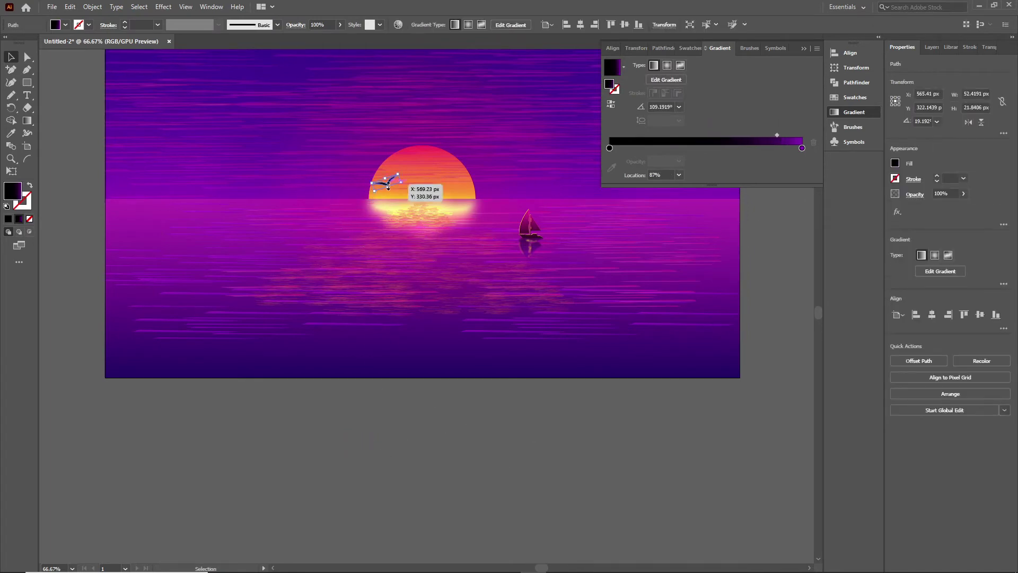
{"action": "scroll", "coordinate": [475, 457], "scroll_direction": "up", "scroll_amount": 3}
{"action": "left_click_drag", "start_coordinate": [377, 383], "coordinate": [483, 338]}
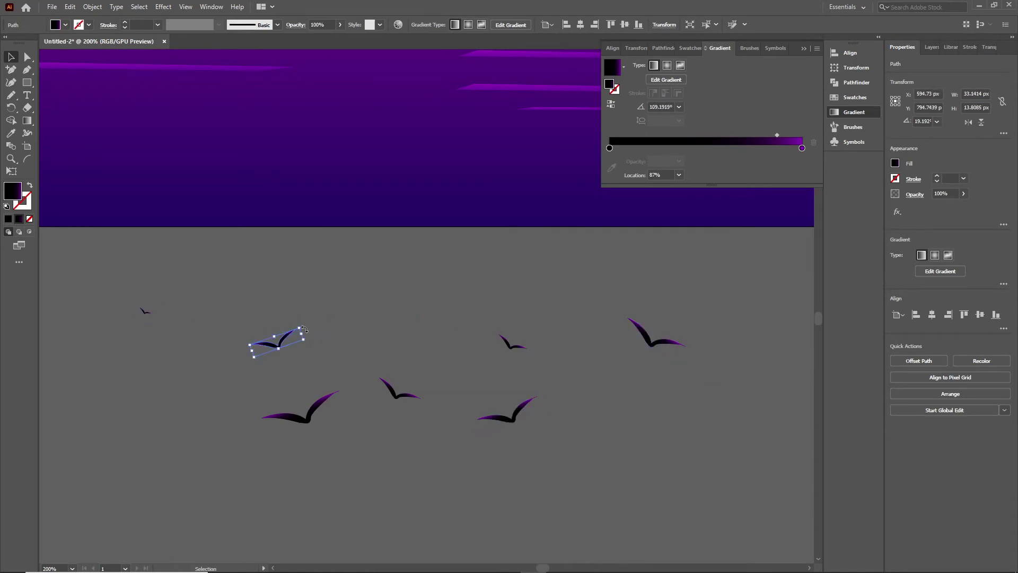
Step: Select the birds and duplicate them into a second flock
{"action": "key", "text": "ctrl+minus"}
{"action": "left_click_drag", "start_coordinate": [264, 316], "coordinate": [583, 392]}
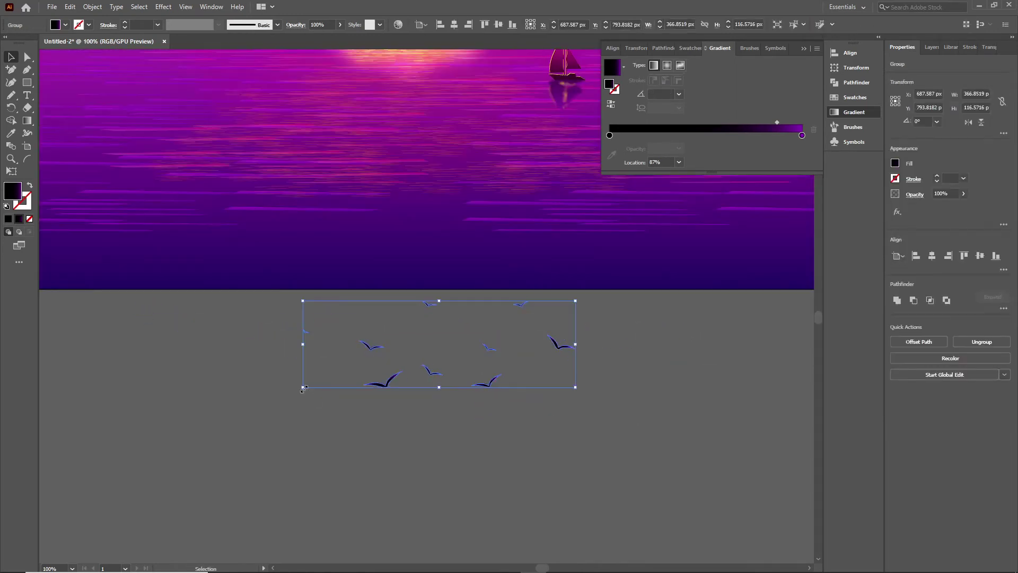
{"action": "left_click_drag", "start_coordinate": [431, 366], "coordinate": [312, 382]}
{"action": "left_click", "coordinate": [548, 387], "text": "shift"}
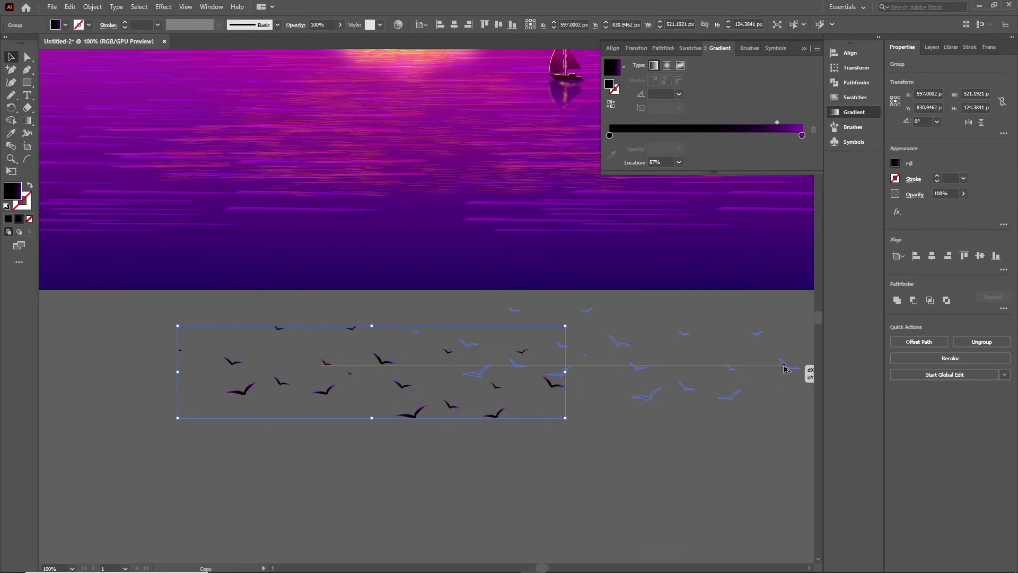
Step: Move both flocks up onto the sun
{"action": "scroll", "coordinate": [724, 339], "scroll_direction": "up", "scroll_amount": 1}
{"action": "left_click_drag", "start_coordinate": [138, 366], "coordinate": [721, 493]}
{"action": "left_click_drag", "start_coordinate": [371, 424], "coordinate": [419, 74]}
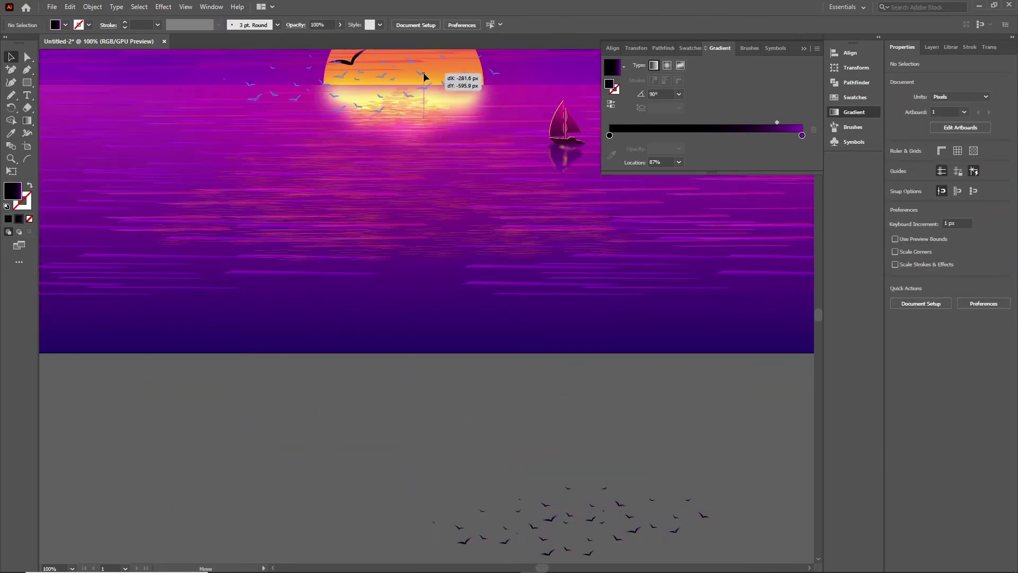
{"action": "scroll", "coordinate": [419, 74], "scroll_direction": "up", "scroll_amount": 5}
{"action": "left_click", "coordinate": [496, 524]}
{"action": "scroll", "coordinate": [497, 525], "scroll_direction": "up", "scroll_amount": 5}
{"action": "left_click", "coordinate": [403, 360]}
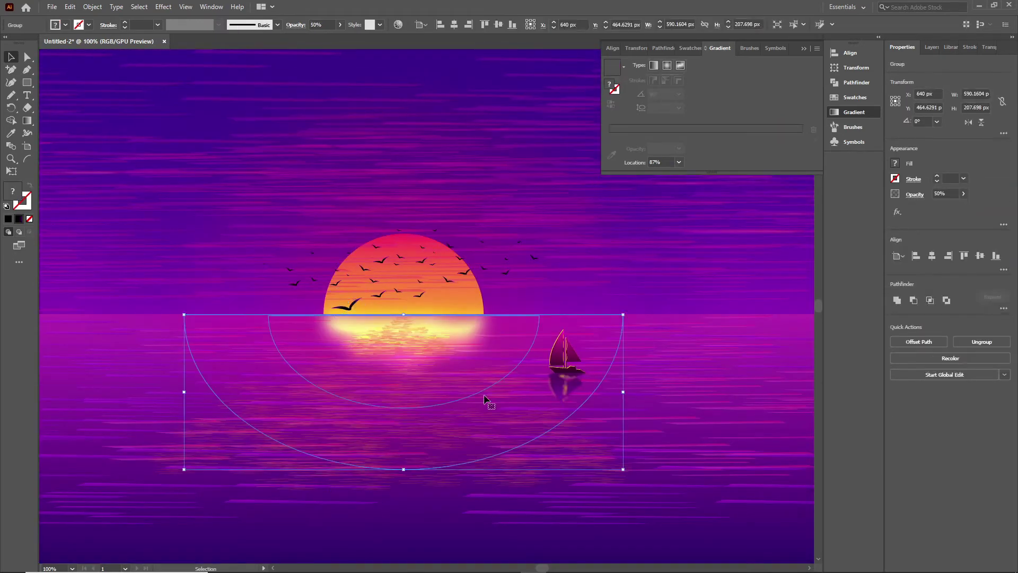
{"action": "left_click", "coordinate": [520, 491]}
Step: Raise one flock above the sun and tilt it to about 357°
{"action": "key", "text": "ctrl+minus"}
{"action": "left_click_drag", "start_coordinate": [501, 260], "coordinate": [504, 215]}
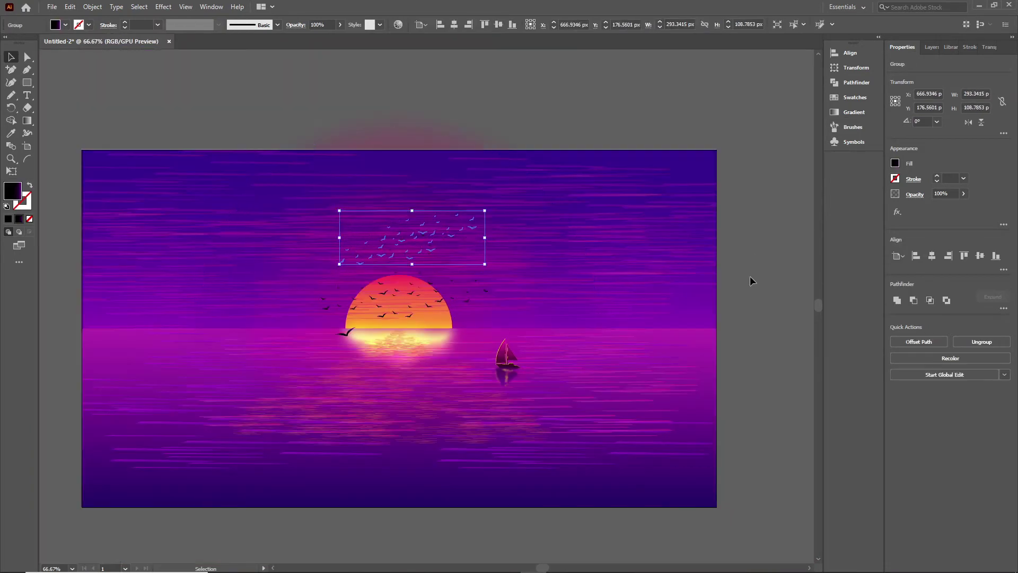
{"action": "left_click", "coordinate": [750, 282]}
{"action": "left_click", "coordinate": [429, 245]}
{"action": "left_click", "coordinate": [740, 304]}
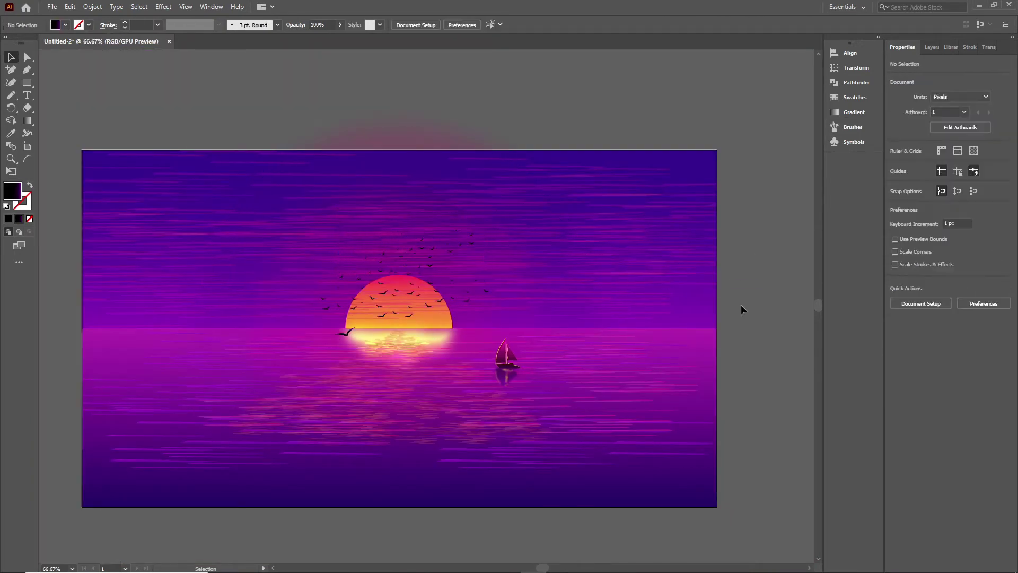
{"action": "left_click", "coordinate": [428, 256]}
{"action": "left_click_drag", "start_coordinate": [334, 273], "coordinate": [332, 280]}
{"action": "left_click", "coordinate": [772, 335]}
Step: Sketch a tall bamboo stalk outline freehand below the artboard and fill it black
{"action": "scroll", "coordinate": [371, 371], "scroll_direction": "down", "scroll_amount": 3}
{"action": "key", "text": "p"}
{"action": "scroll", "coordinate": [313, 297], "scroll_direction": "up", "scroll_amount": 4}
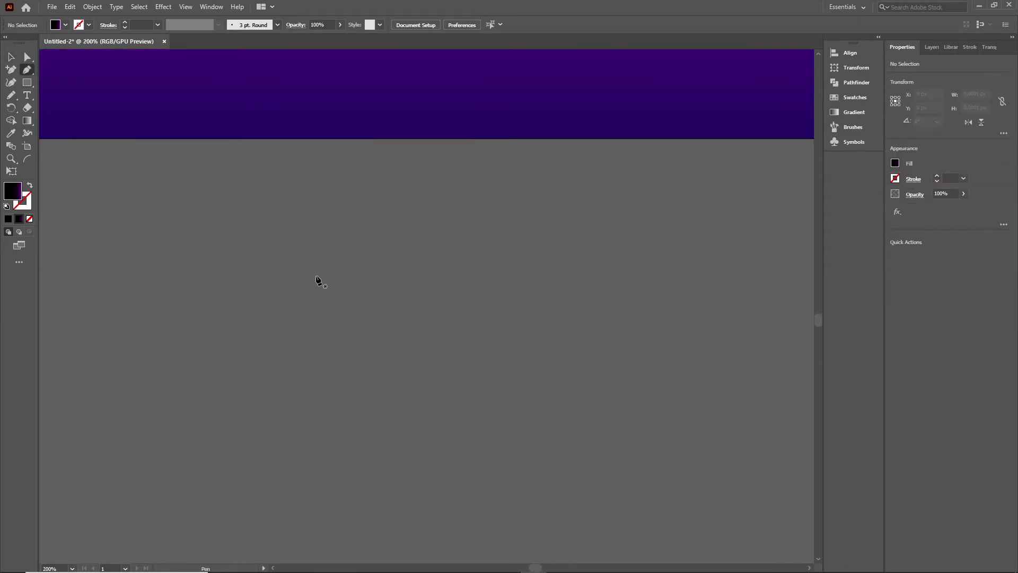
{"action": "scroll", "coordinate": [318, 276], "scroll_direction": "down", "scroll_amount": 1}
{"action": "left_click", "coordinate": [317, 247]}
{"action": "left_click", "coordinate": [389, 302], "text": "ctrl"}
{"action": "key", "text": "n"}
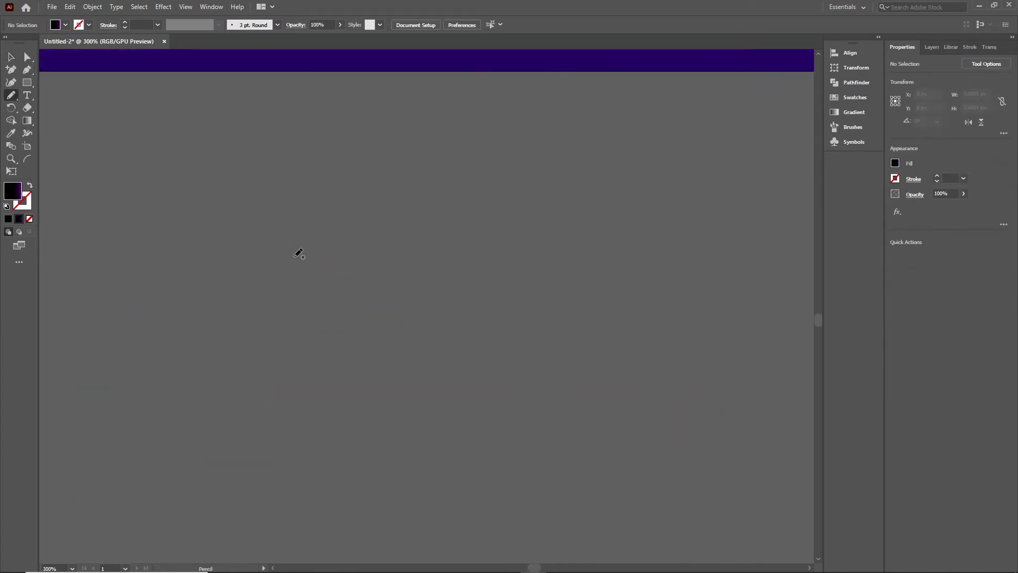
{"action": "left_click_drag", "start_coordinate": [326, 280], "coordinate": [311, 466]}
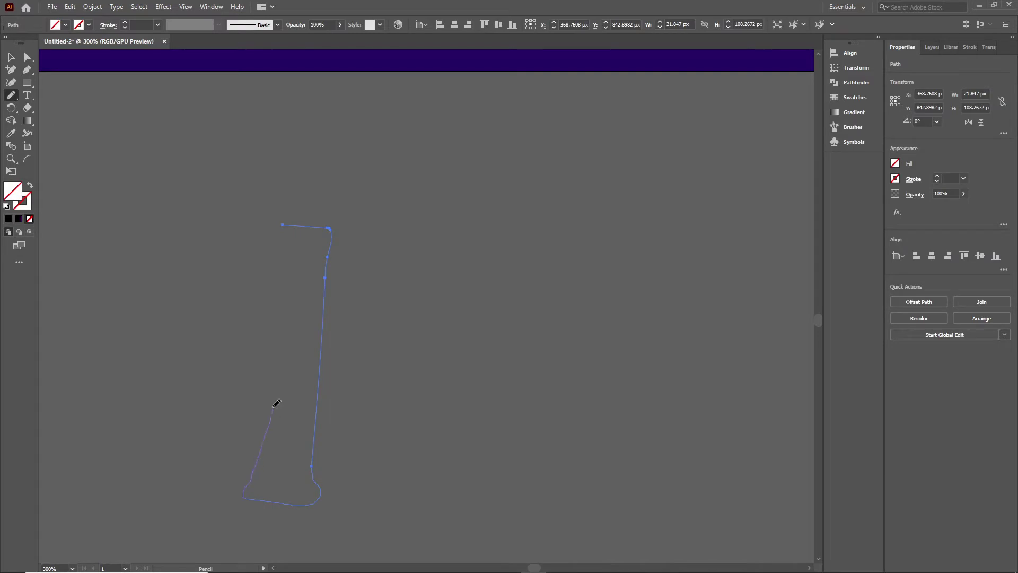
{"action": "left_click", "coordinate": [895, 163]}
{"action": "left_click", "coordinate": [785, 200]}
Step: Draw additional black-filled bamboo segment pieces with the Pencil below the stalk
{"action": "key", "text": "Escape"}
{"action": "key", "text": "a"}
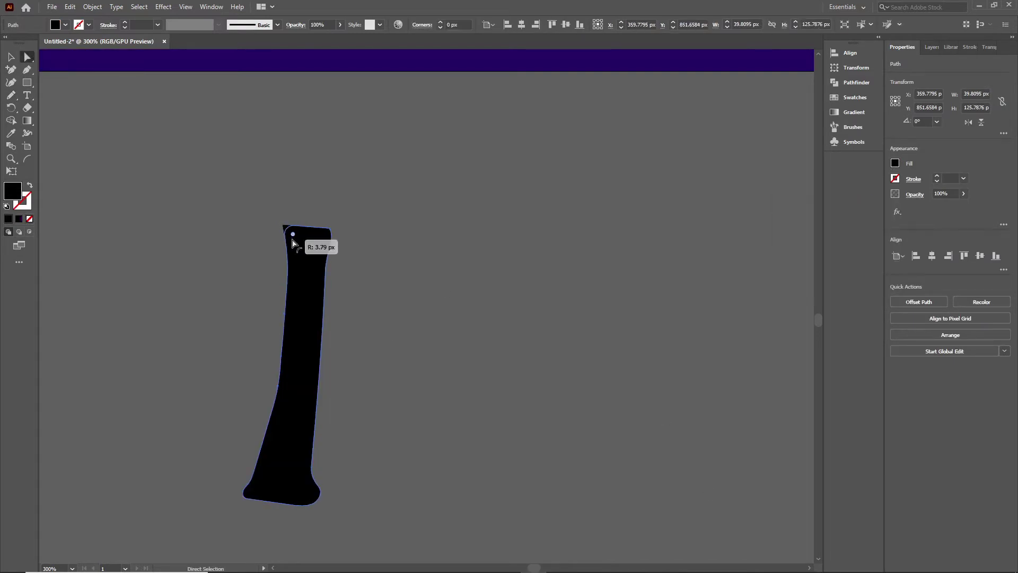
{"action": "scroll", "coordinate": [438, 427], "scroll_direction": "down", "scroll_amount": 1}
{"action": "left_click", "coordinate": [250, 455]}
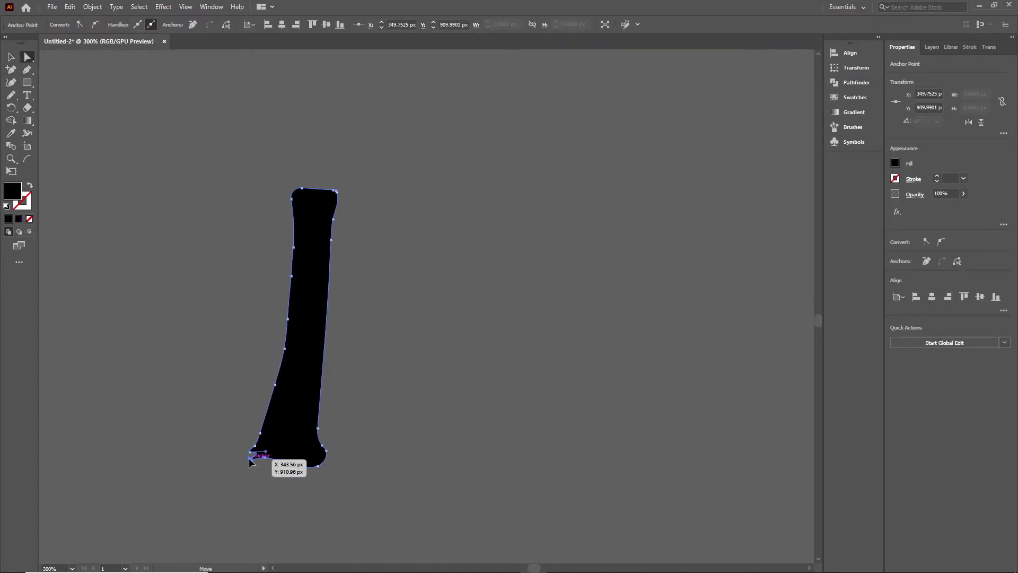
{"action": "key", "text": "v"}
{"action": "scroll", "coordinate": [379, 444], "scroll_direction": "down", "scroll_amount": 5}
{"action": "key", "text": "n"}
{"action": "mouse_move", "coordinate": [255, 238]}
{"action": "left_mouse_down"}
{"action": "mouse_move", "coordinate": [332, 280]}
{"action": "mouse_move", "coordinate": [268, 293]}
{"action": "mouse_move", "coordinate": [258, 401]}
{"action": "left_mouse_up"}
{"action": "scroll", "coordinate": [297, 318], "scroll_direction": "down", "scroll_amount": 3}
{"action": "left_click_drag", "start_coordinate": [332, 153], "coordinate": [333, 203]}
{"action": "scroll", "coordinate": [269, 280], "scroll_direction": "up", "scroll_amount": 2}
{"action": "left_click", "coordinate": [8, 219]}
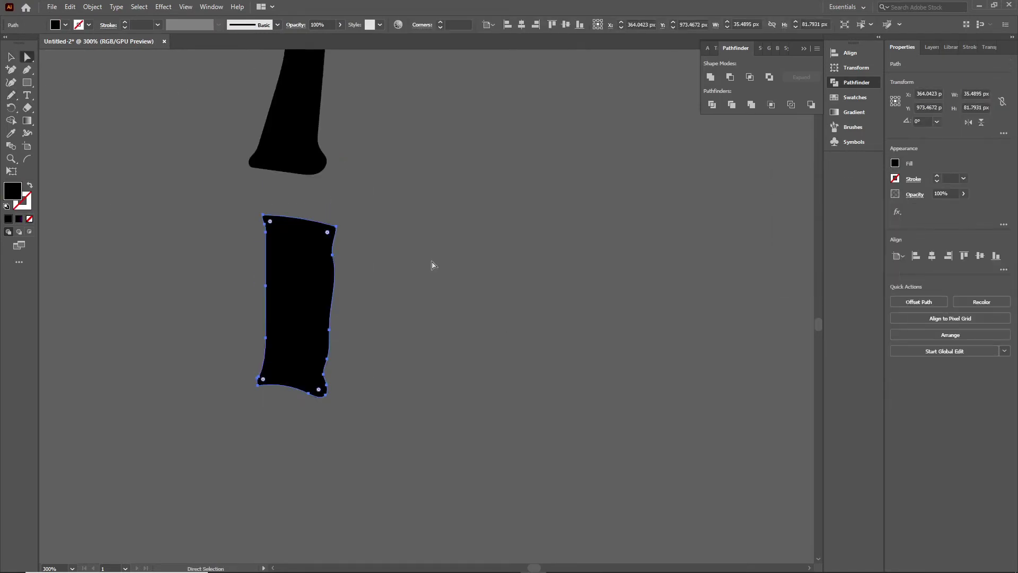
Step: Narrow the lower segment and upper stalk, then move the lower segment under the stalk
{"action": "key", "text": "a"}
{"action": "scroll", "coordinate": [431, 269], "scroll_direction": "up", "scroll_amount": 1}
{"action": "left_click", "coordinate": [276, 445]}
{"action": "scroll", "coordinate": [400, 424], "scroll_direction": "up", "scroll_amount": 1}
{"action": "key", "text": "v"}
{"action": "left_click", "coordinate": [299, 408]}
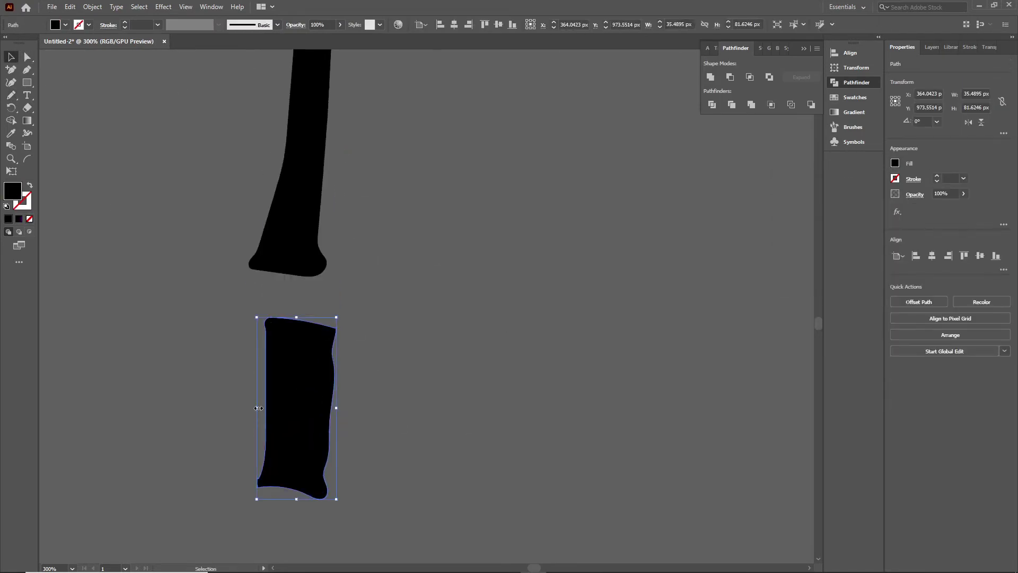
{"action": "left_click_drag", "start_coordinate": [262, 409], "coordinate": [296, 409]}
{"action": "key", "text": "ctrl+minus"}
{"action": "left_click_drag", "start_coordinate": [329, 232], "coordinate": [350, 232]}
{"action": "left_click_drag", "start_coordinate": [374, 403], "coordinate": [365, 382]}
Step: Fit the lower stalk piece under the upper one and zoom out to view the whole stalk
{"action": "left_click", "coordinate": [366, 382]}
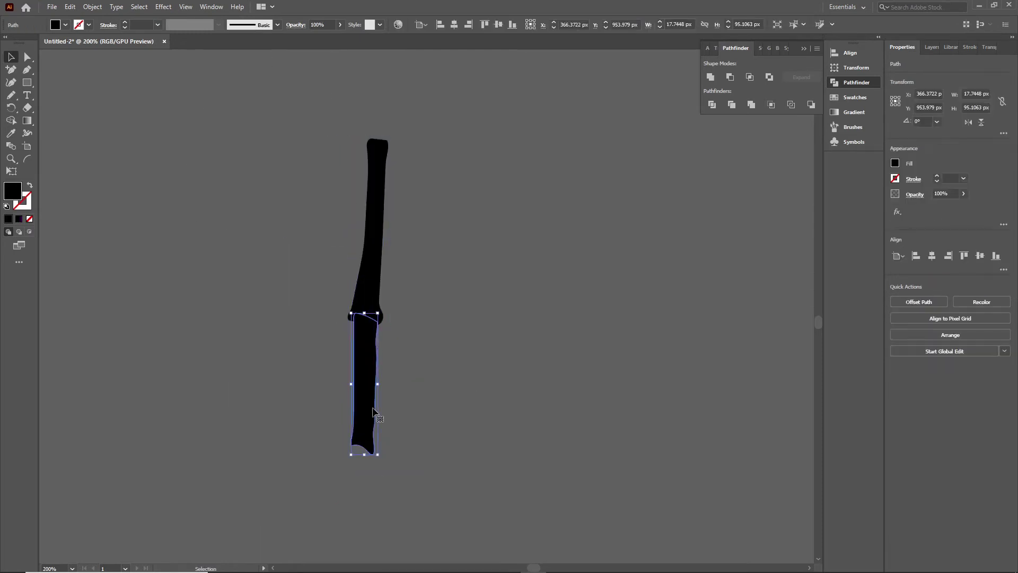
{"action": "scroll", "coordinate": [387, 416], "scroll_direction": "down", "scroll_amount": 1}
{"action": "left_click_drag", "start_coordinate": [387, 416], "coordinate": [444, 452]}
{"action": "scroll", "coordinate": [441, 436], "scroll_direction": "down", "scroll_amount": 1}
{"action": "left_click", "coordinate": [441, 437]}
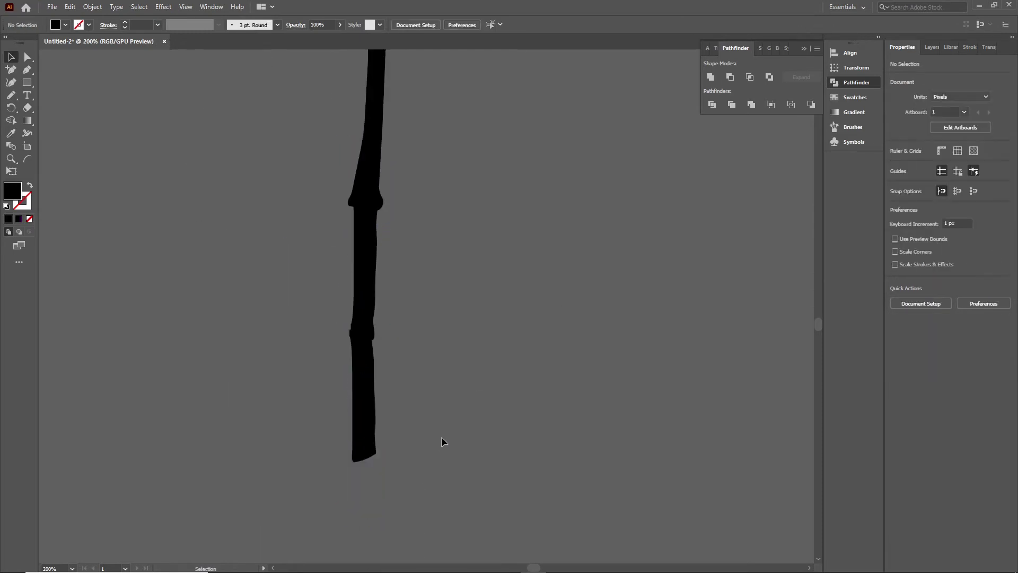
{"action": "left_click", "coordinate": [363, 398]}
{"action": "scroll", "coordinate": [463, 391], "scroll_direction": "up", "scroll_amount": 2}
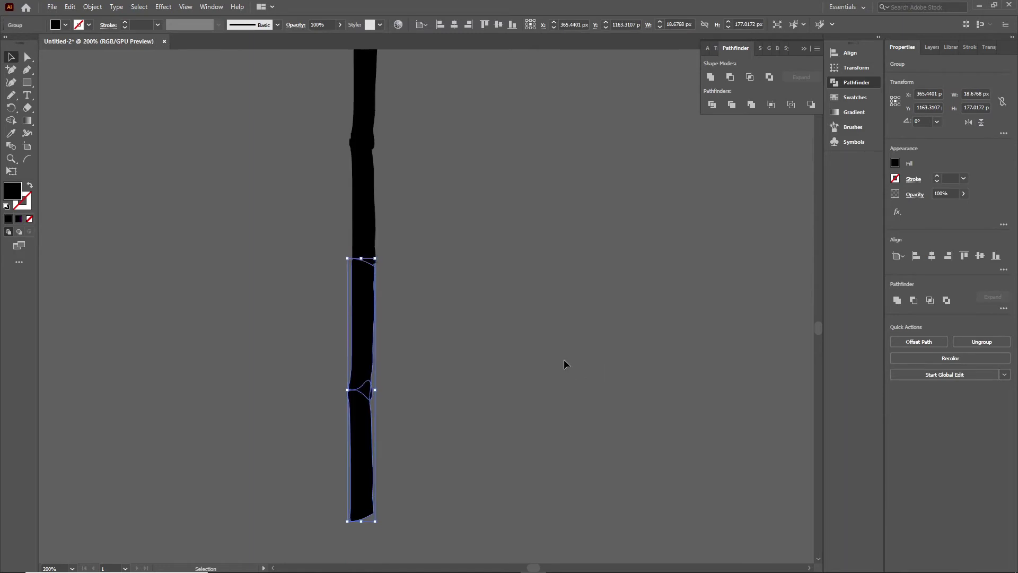
{"action": "left_click", "coordinate": [552, 366]}
{"action": "scroll", "coordinate": [489, 380], "scroll_direction": "down", "scroll_amount": 1}
{"action": "key", "text": "ctrl+minus"}
Step: Align the lower stalk piece end to end under the upper stalk piece
{"action": "left_click", "coordinate": [419, 318]}
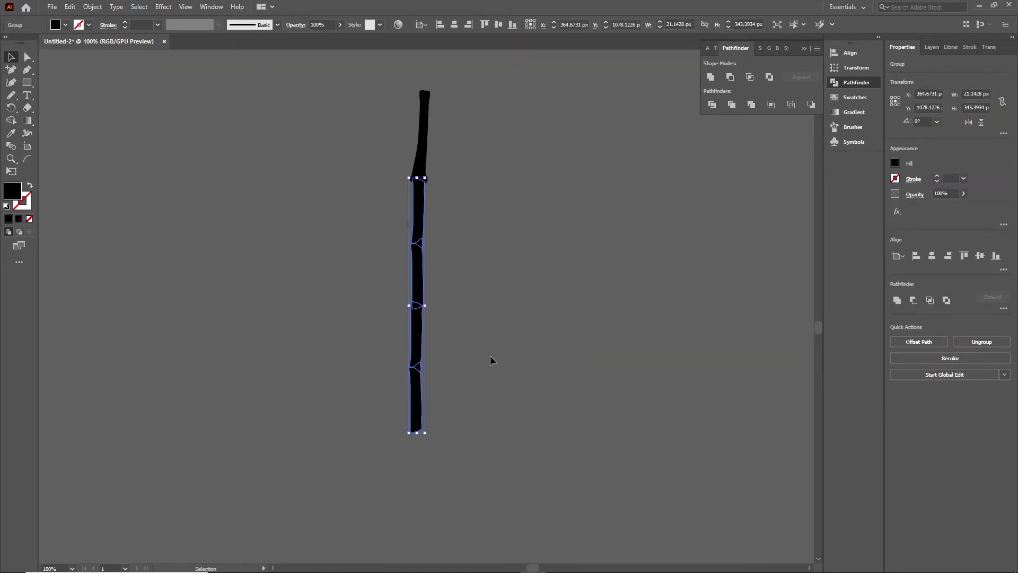
{"action": "scroll", "coordinate": [542, 313], "scroll_direction": "up", "scroll_amount": 3}
{"action": "left_click", "coordinate": [216, 394]}
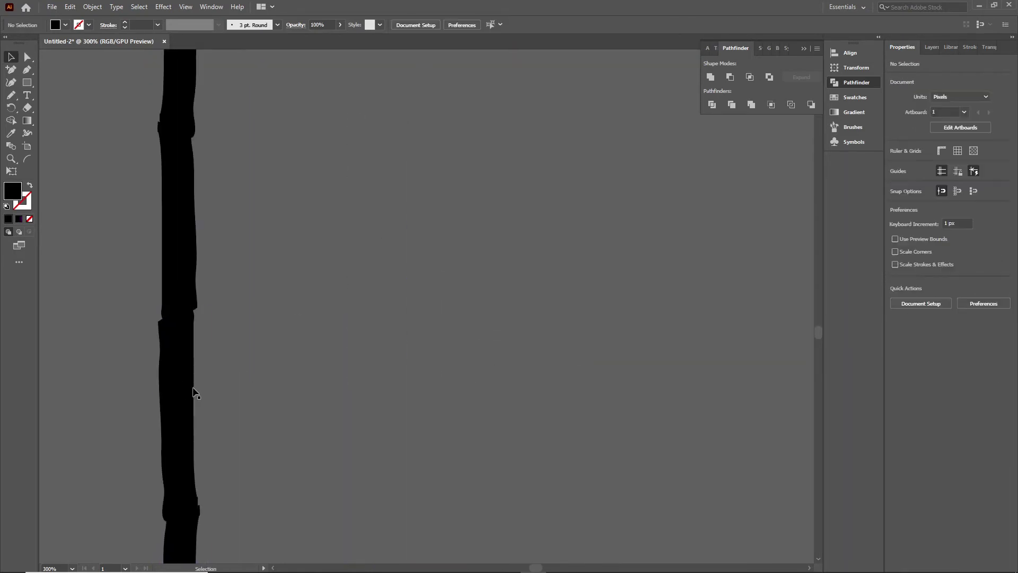
{"action": "left_click", "coordinate": [194, 392]}
{"action": "left_click", "coordinate": [284, 390]}
{"action": "scroll", "coordinate": [336, 408], "scroll_direction": "down", "scroll_amount": 4}
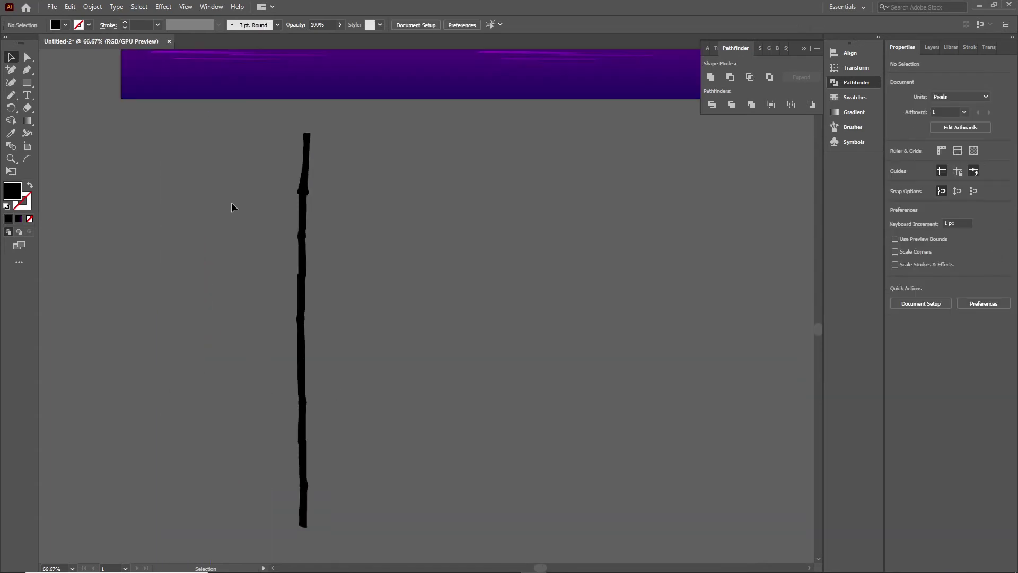
{"action": "left_click", "coordinate": [302, 409]}
{"action": "scroll", "coordinate": [303, 409], "scroll_direction": "down", "scroll_amount": 2}
{"action": "left_click_drag", "start_coordinate": [302, 408], "coordinate": [318, 347]}
Step: Deselect and scroll around to inspect the joins of the segmented black stalk
{"action": "scroll", "coordinate": [238, 279], "scroll_direction": "up", "scroll_amount": 2}
{"action": "scroll", "coordinate": [247, 377], "scroll_direction": "up", "scroll_amount": 1}
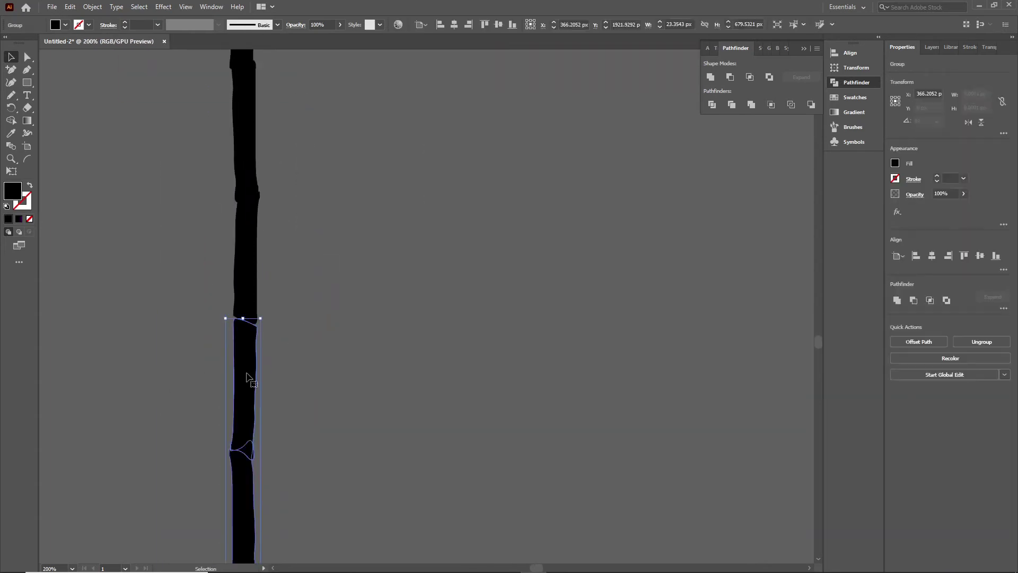
{"action": "left_click", "coordinate": [266, 397]}
{"action": "scroll", "coordinate": [297, 371], "scroll_direction": "up", "scroll_amount": 1}
{"action": "scroll", "coordinate": [296, 340], "scroll_direction": "down", "scroll_amount": 6}
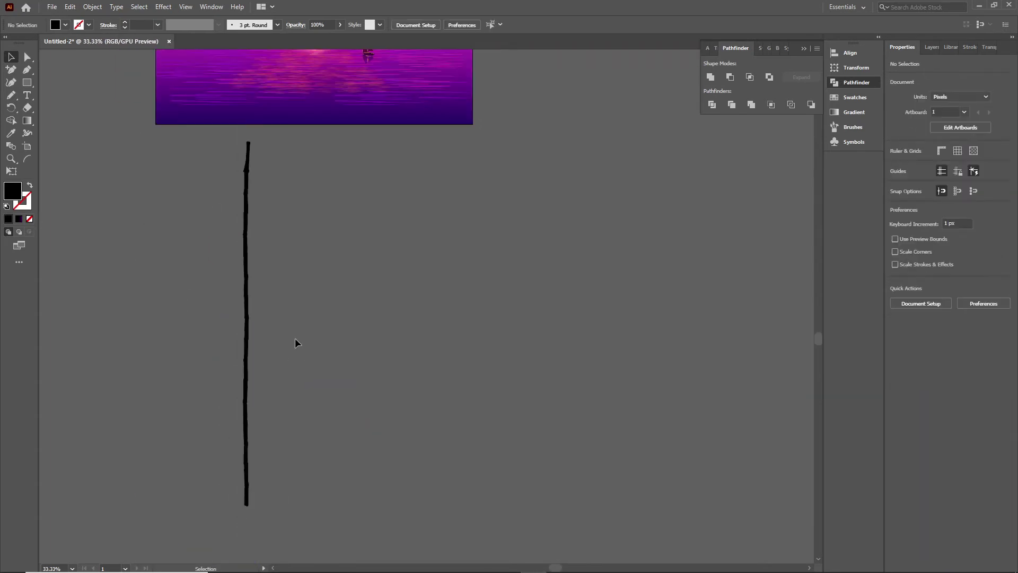
{"action": "scroll", "coordinate": [303, 404], "scroll_direction": "up", "scroll_amount": 2}
{"action": "scroll", "coordinate": [302, 371], "scroll_direction": "up", "scroll_amount": 2}
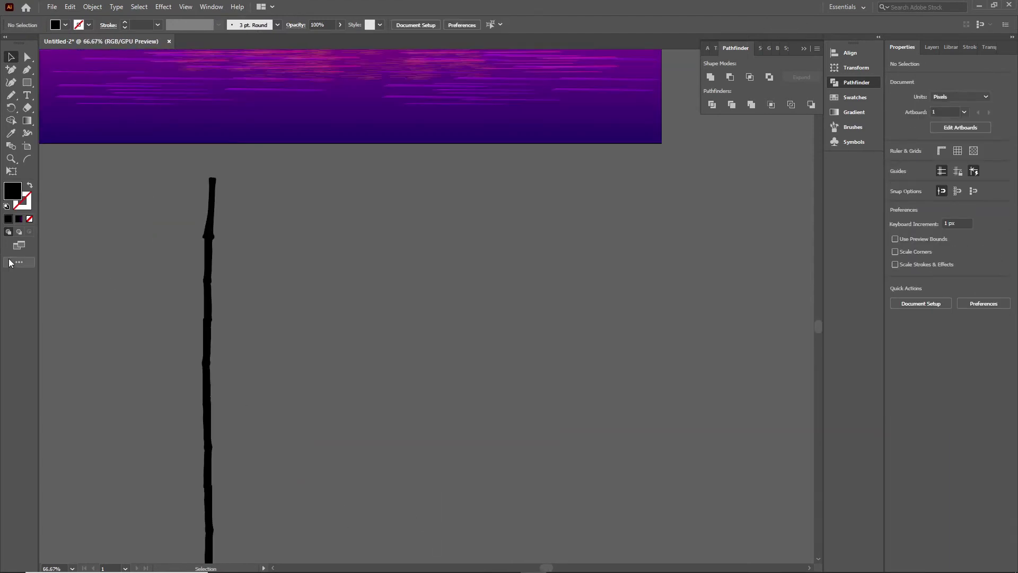
{"action": "scroll", "coordinate": [304, 316], "scroll_direction": "up", "scroll_amount": 2}
Step: Draw a curved leaf with the Pen tool and add a flipped copy below it
{"action": "key", "text": "p"}
{"action": "left_click", "coordinate": [261, 287]}
{"action": "left_click_drag", "start_coordinate": [340, 247], "coordinate": [360, 251]}
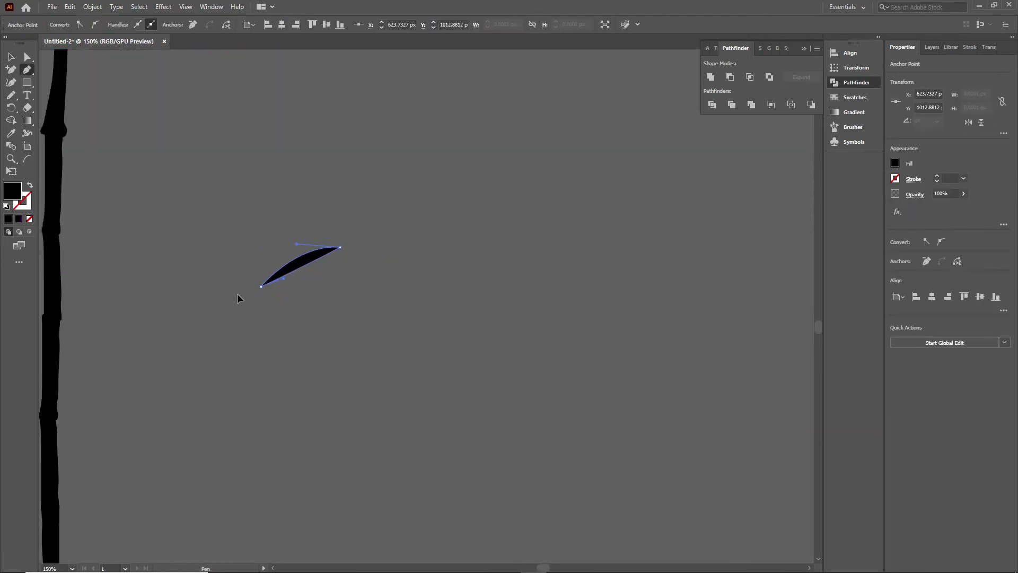
{"action": "key", "text": "ctrl+d"}
{"action": "left_click", "coordinate": [402, 323]}
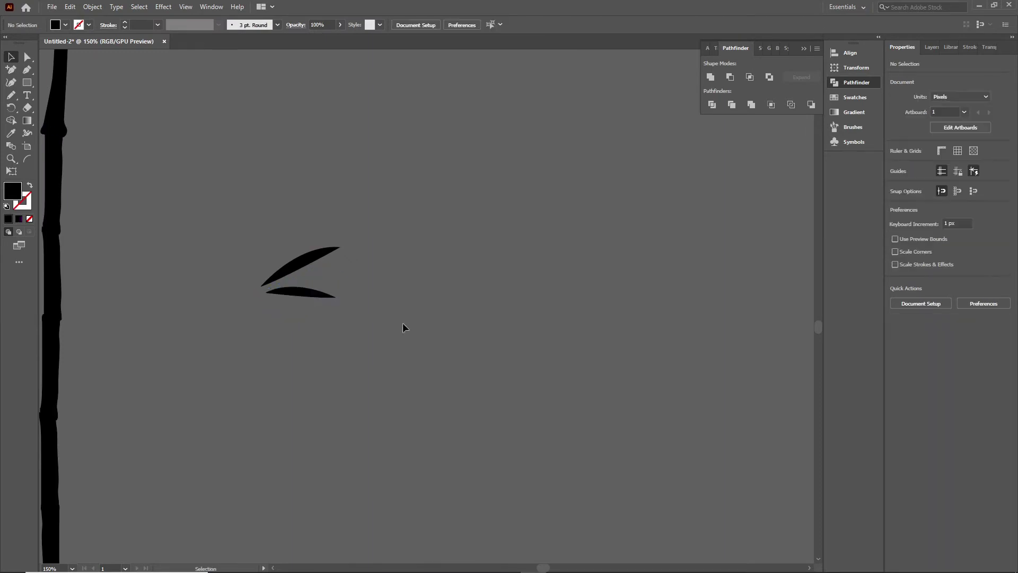
Step: Draw a thin 2 pt pencil stem to the left of the leaf pair, without black fill
{"action": "key", "text": "n"}
{"action": "left_click", "coordinate": [977, 236]}
{"action": "left_click_drag", "start_coordinate": [213, 304], "coordinate": [264, 284]}
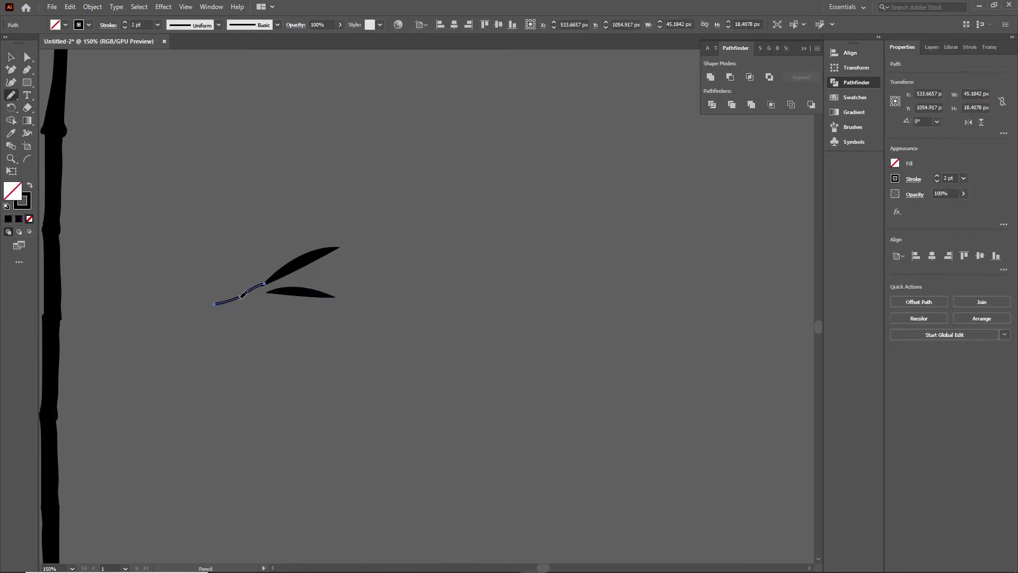
{"action": "key", "text": "v"}
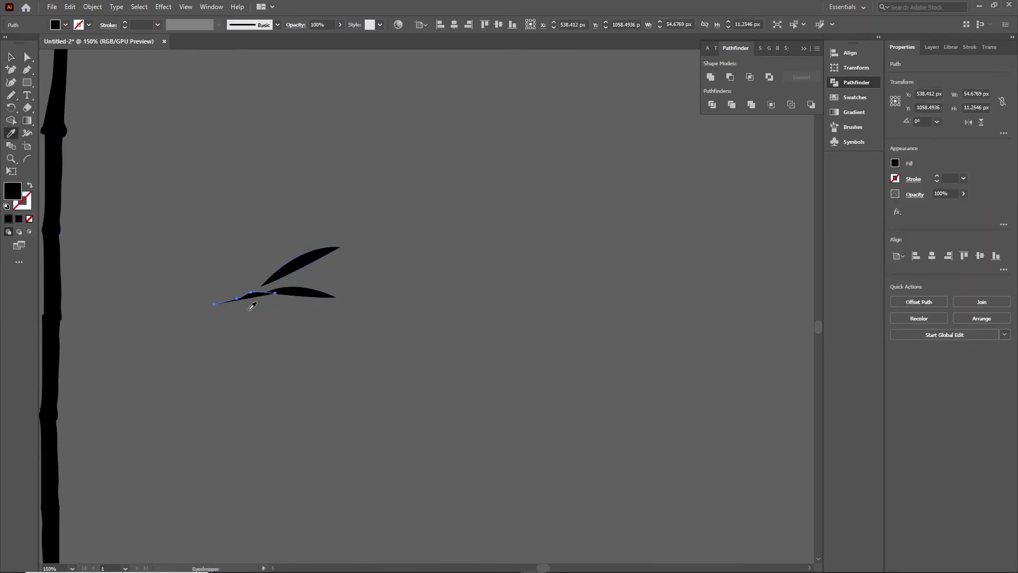
{"action": "key", "text": "ctrl+z"}
{"action": "key", "text": "n"}
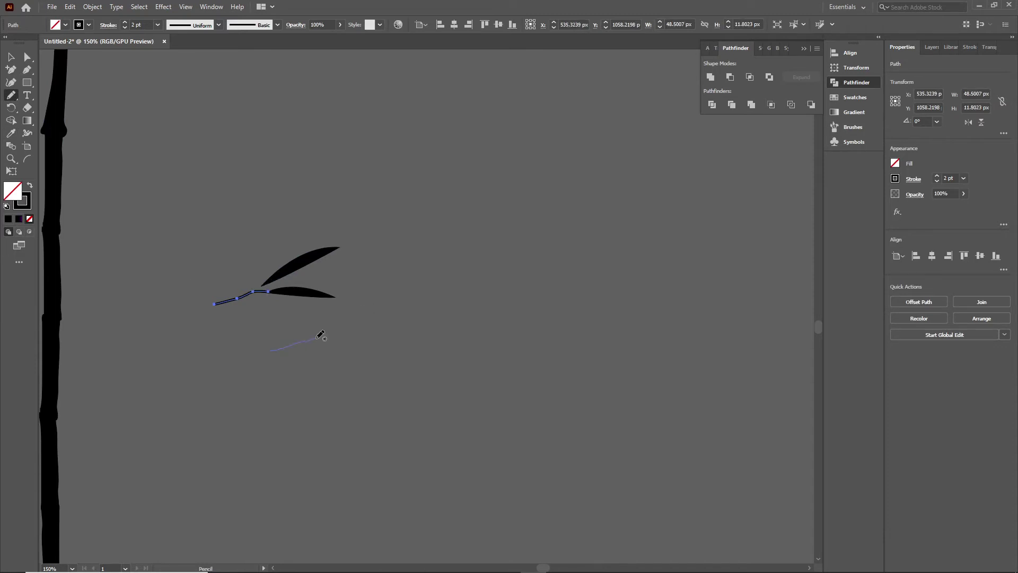
Step: Copy and paste the leaf pair to the right, rotating a leaf into a three-leaf fan
{"action": "left_click", "coordinate": [318, 268]}
{"action": "key", "text": "ctrl+c"}
{"action": "key", "text": "ctrl+v"}
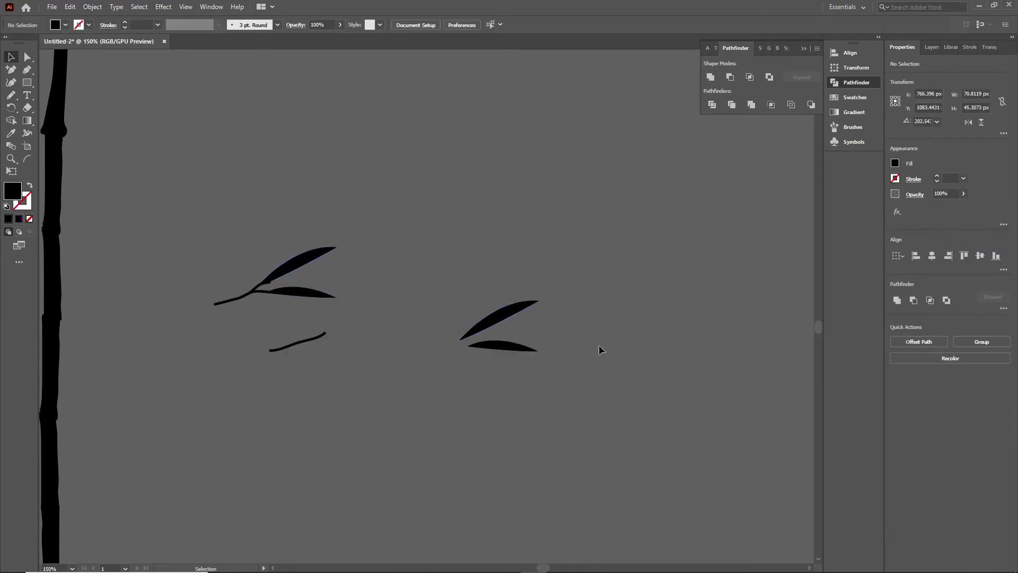
{"action": "left_click_drag", "start_coordinate": [466, 378], "coordinate": [459, 369]}
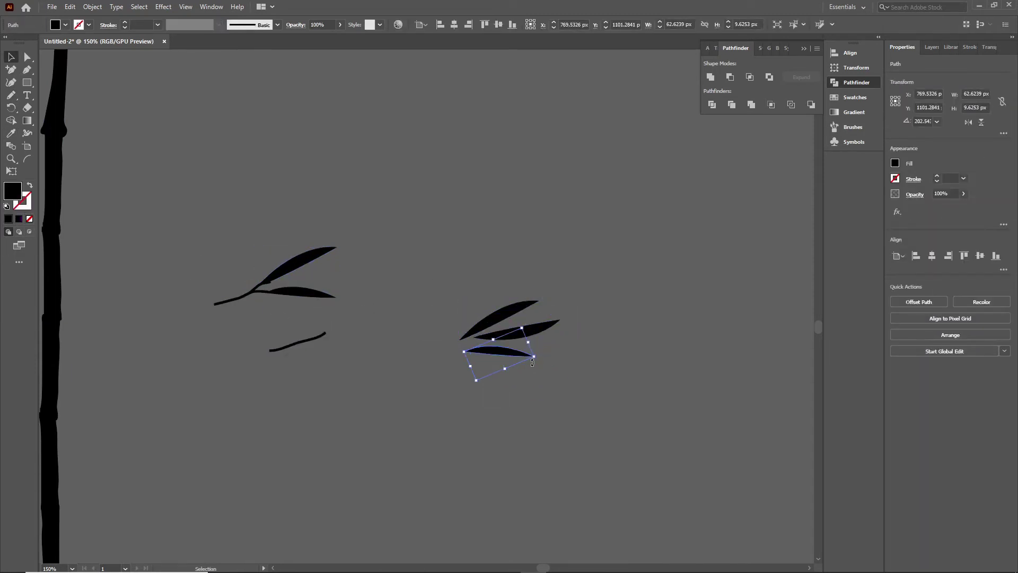
{"action": "left_click", "coordinate": [300, 342]}
{"action": "left_click", "coordinate": [963, 178]}
{"action": "key", "text": "Return"}
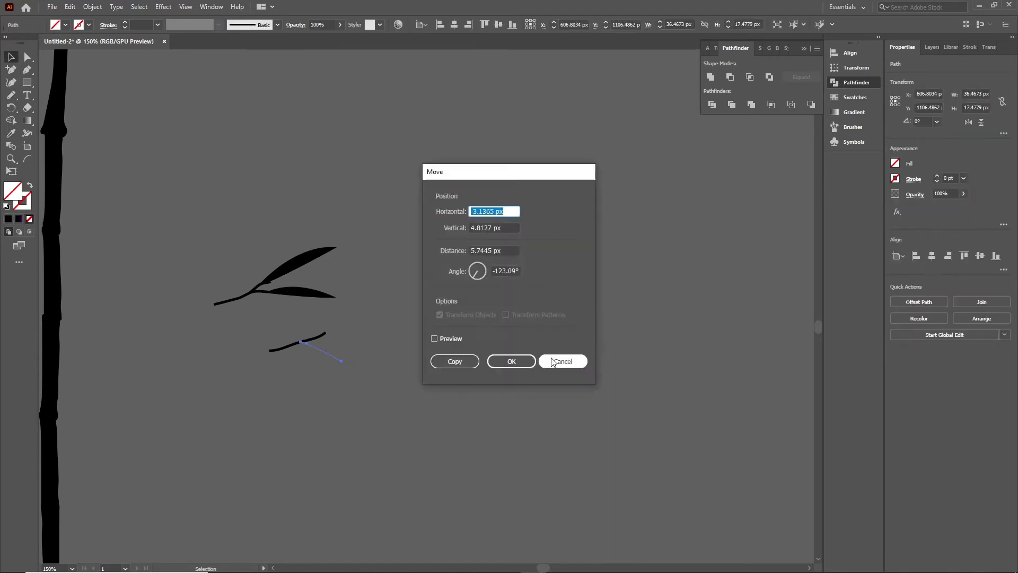
{"action": "left_click", "coordinate": [553, 362]}
Step: Extend the lower stem with a new stroke and move the three-leaf fan onto it
{"action": "key", "text": "i"}
{"action": "left_click", "coordinate": [473, 337]}
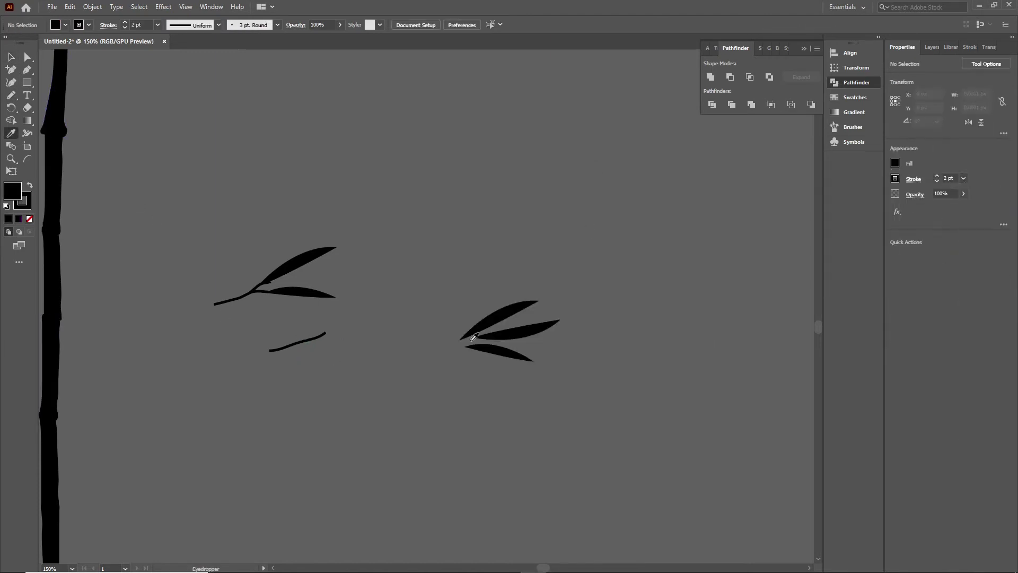
{"action": "left_click", "coordinate": [895, 163]}
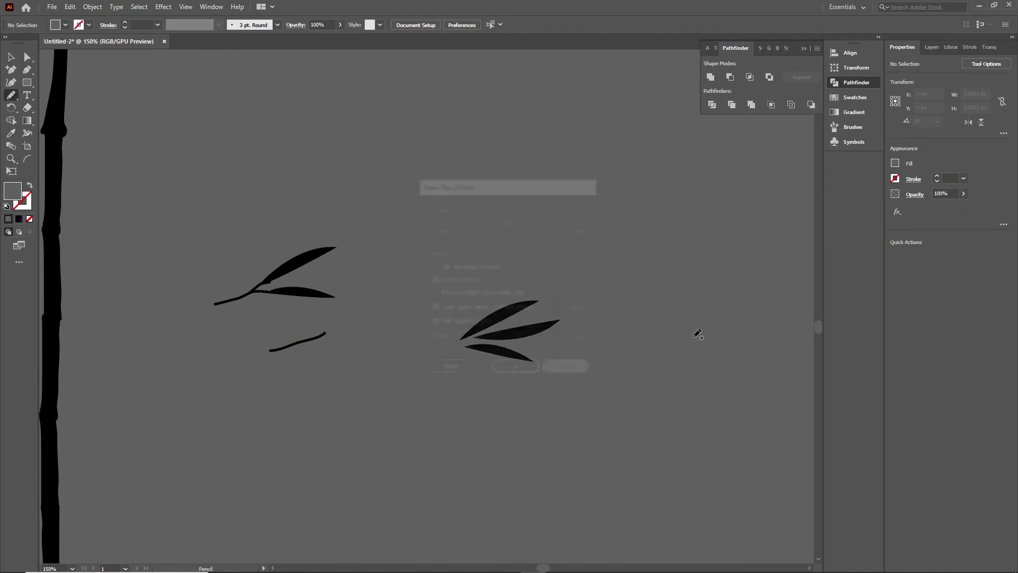
{"action": "key", "text": "n"}
{"action": "left_click_drag", "start_coordinate": [342, 348], "coordinate": [294, 345]}
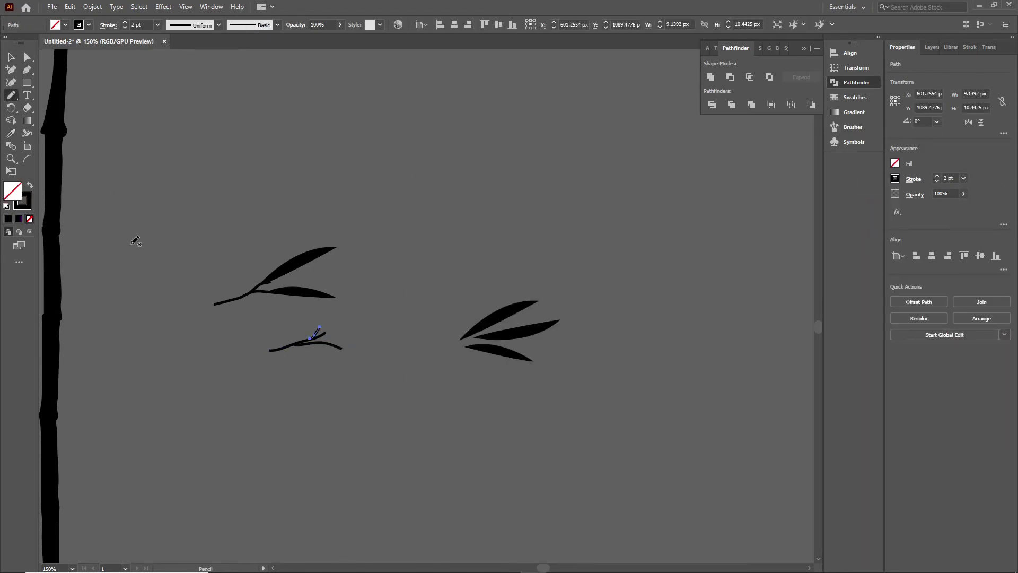
{"action": "key", "text": "v"}
{"action": "left_click_drag", "start_coordinate": [504, 330], "coordinate": [350, 322]}
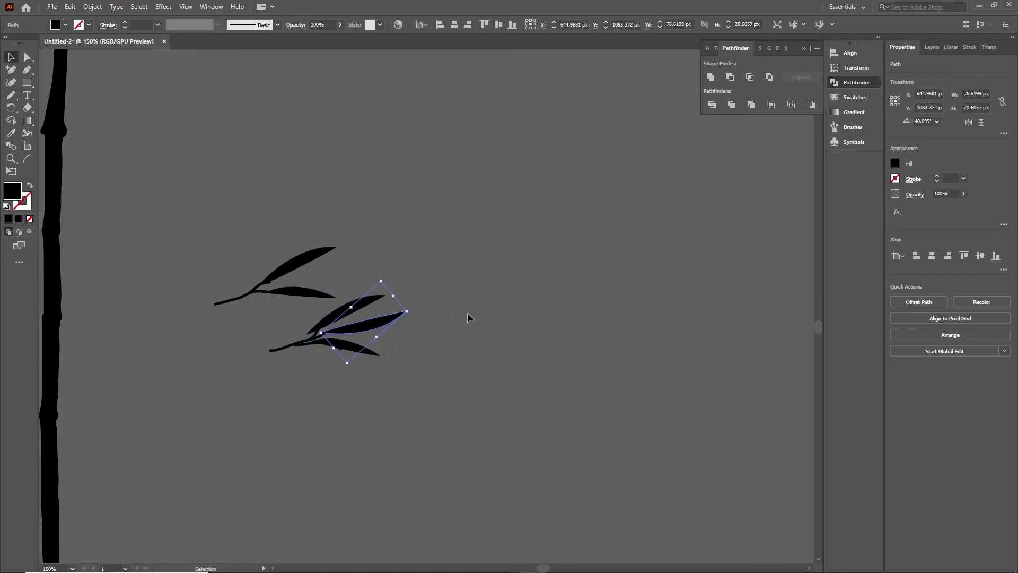
{"action": "key", "text": "ctrl+z"}
{"action": "key", "text": "ctrl+z"}
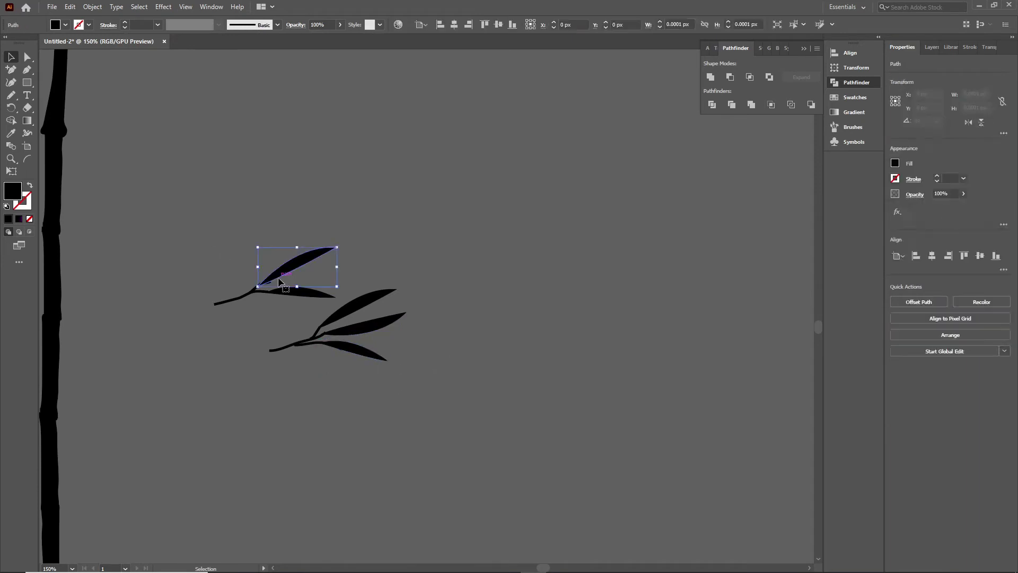
Step: Copy a leaf sprig to the right and attach a small leaf to it
{"action": "left_click_drag", "start_coordinate": [375, 339], "coordinate": [513, 294]}
{"action": "left_click", "coordinate": [274, 274]}
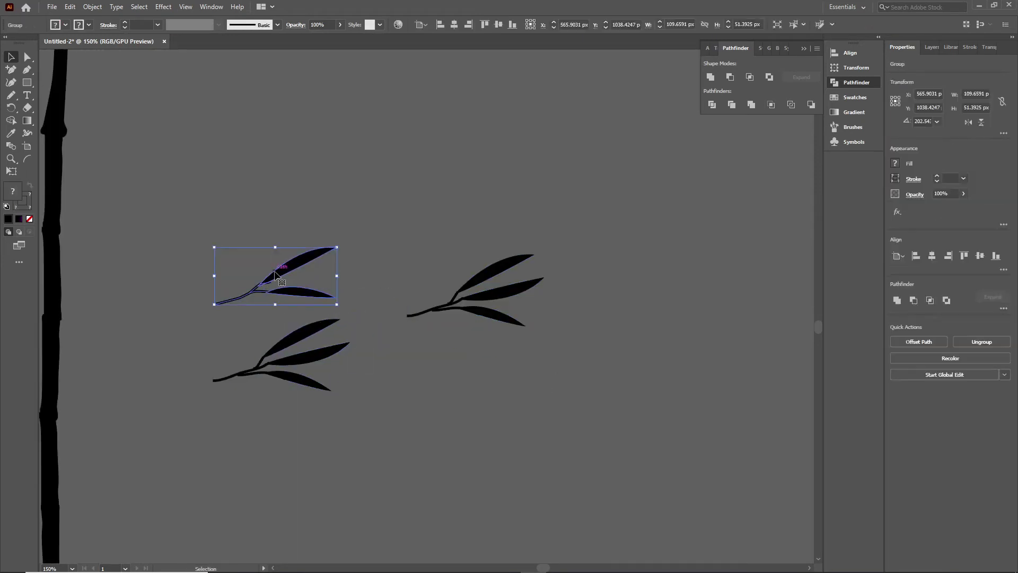
{"action": "mouse_move", "coordinate": [429, 399]}
{"action": "left_mouse_down"}
{"action": "mouse_move", "coordinate": [445, 327]}
{"action": "mouse_move", "coordinate": [406, 232]}
{"action": "left_mouse_up"}
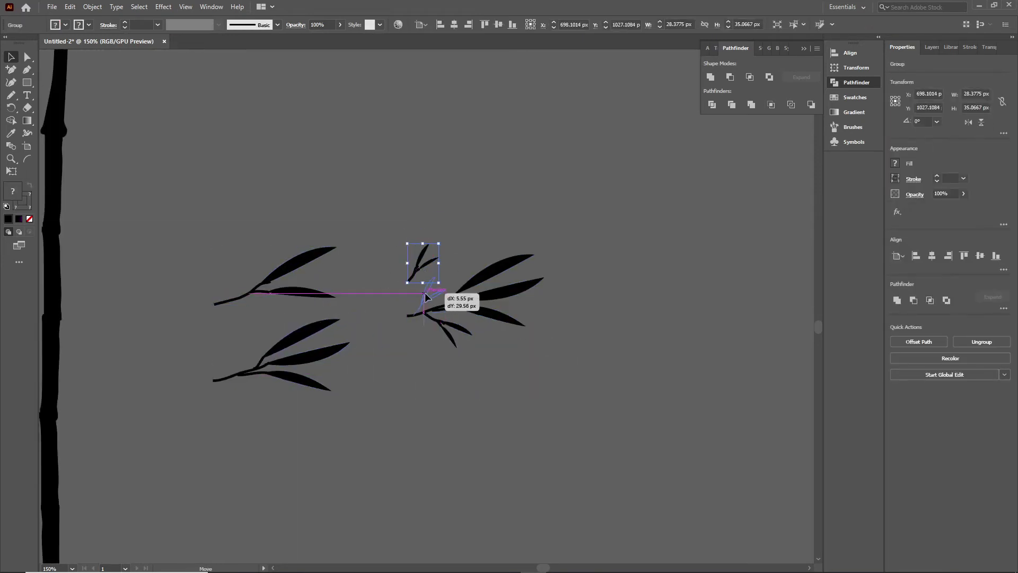
{"action": "left_click_drag", "start_coordinate": [425, 297], "coordinate": [425, 296]}
{"action": "left_click", "coordinate": [541, 389]}
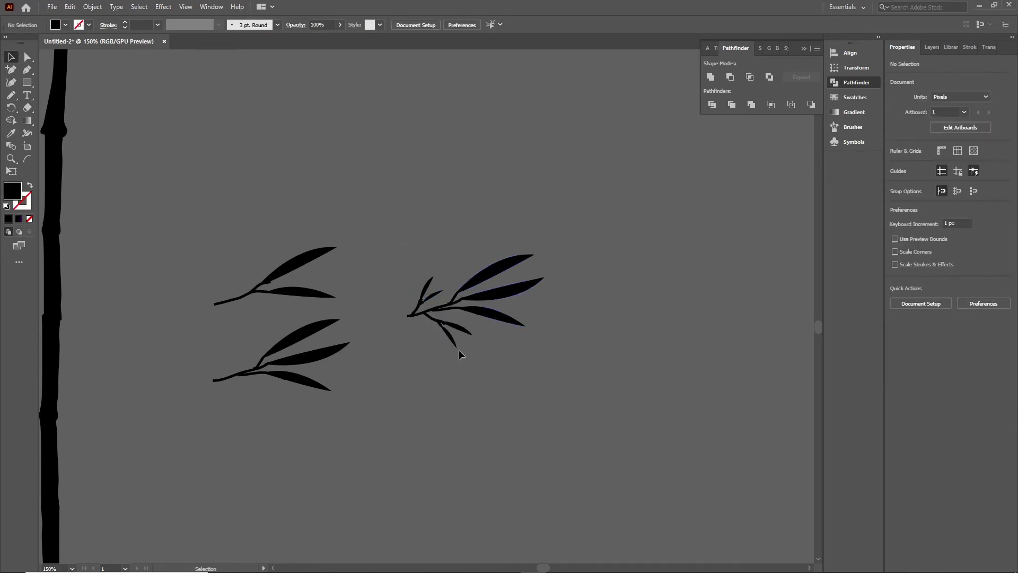
Step: Draw a long 2 pt horizontal branch and set the left sprig upright on it
{"action": "key", "text": "n"}
{"action": "left_click", "coordinate": [963, 178]}
{"action": "left_click", "coordinate": [981, 223]}
{"action": "left_click_drag", "start_coordinate": [287, 442], "coordinate": [481, 444]}
{"action": "left_click_drag", "start_coordinate": [290, 294], "coordinate": [546, 437]}
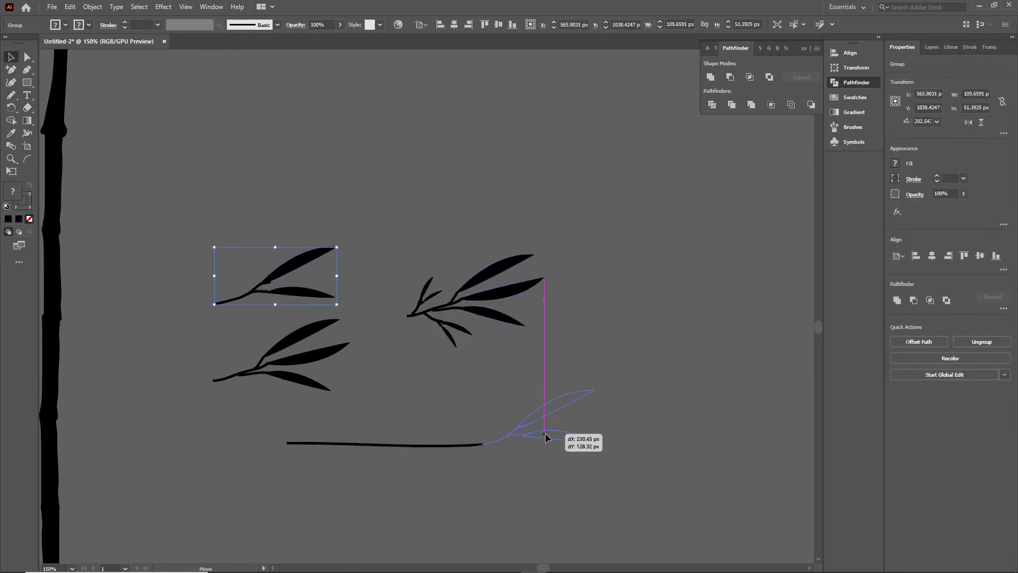
{"action": "left_click", "coordinate": [297, 364]}
{"action": "left_click_drag", "start_coordinate": [298, 364], "coordinate": [403, 421]}
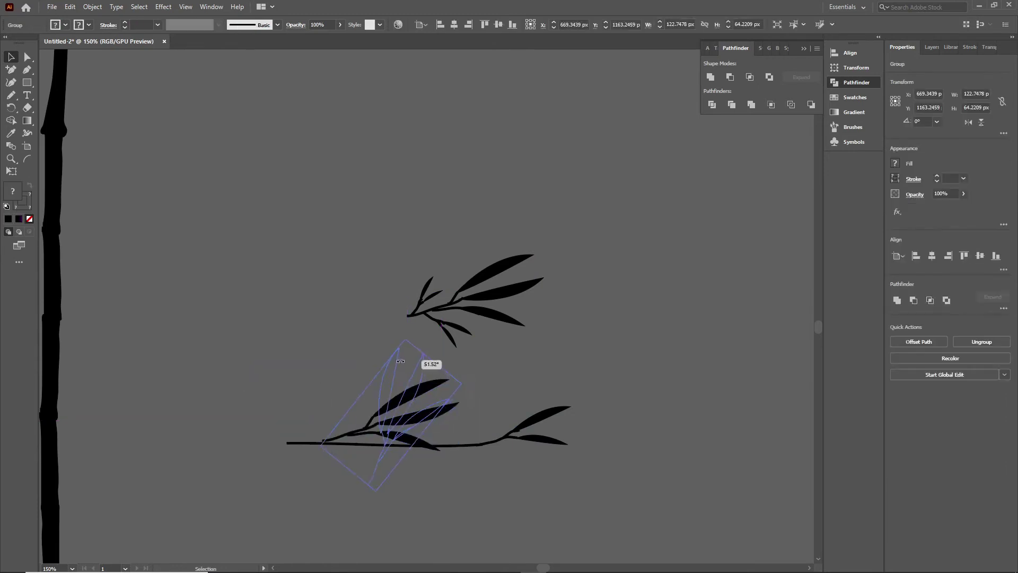
{"action": "left_click_drag", "start_coordinate": [425, 366], "coordinate": [336, 330]}
{"action": "left_click_drag", "start_coordinate": [365, 403], "coordinate": [362, 395]}
{"action": "left_click_drag", "start_coordinate": [485, 312], "coordinate": [569, 456]}
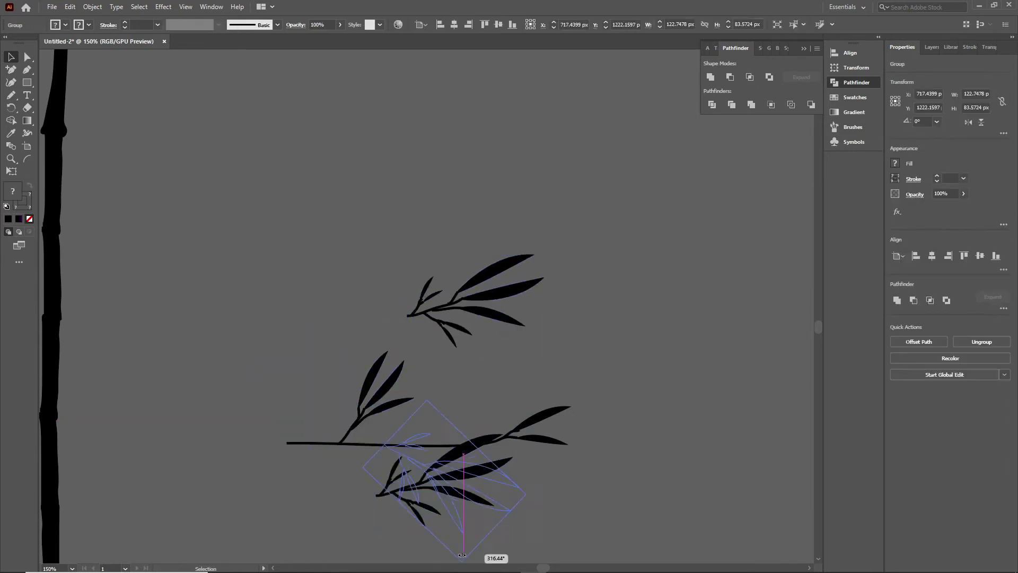
Step: Copy and rotate more sprigs onto the branch, shifting the top sprig up and right
{"action": "left_click_drag", "start_coordinate": [461, 455], "coordinate": [516, 377]}
{"action": "left_click_drag", "start_coordinate": [583, 340], "coordinate": [661, 375]}
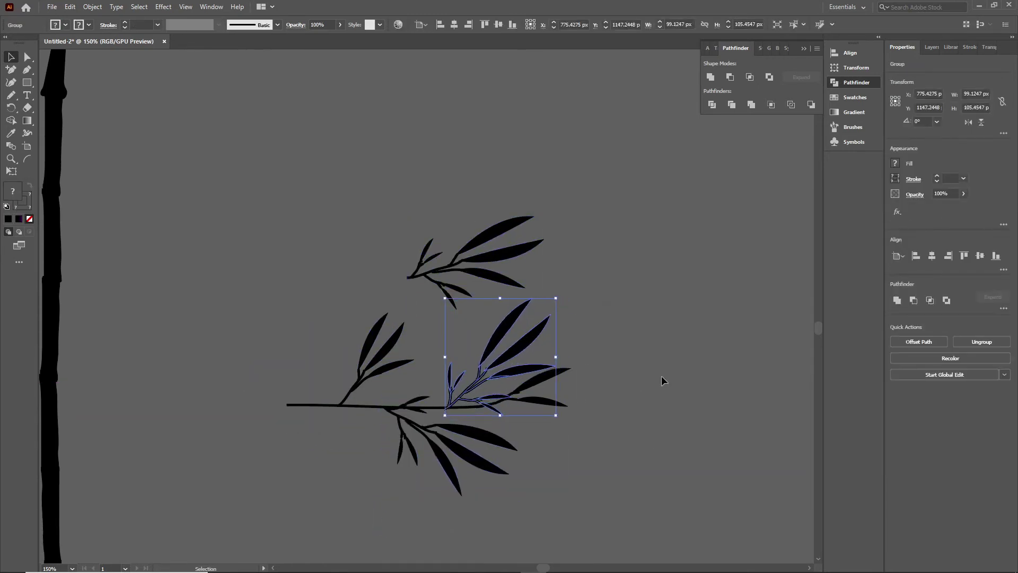
{"action": "left_click", "coordinate": [657, 376]}
{"action": "mouse_move", "coordinate": [502, 225]}
{"action": "left_mouse_down"}
{"action": "mouse_move", "coordinate": [546, 200]}
{"action": "mouse_move", "coordinate": [578, 150]}
{"action": "left_mouse_up"}
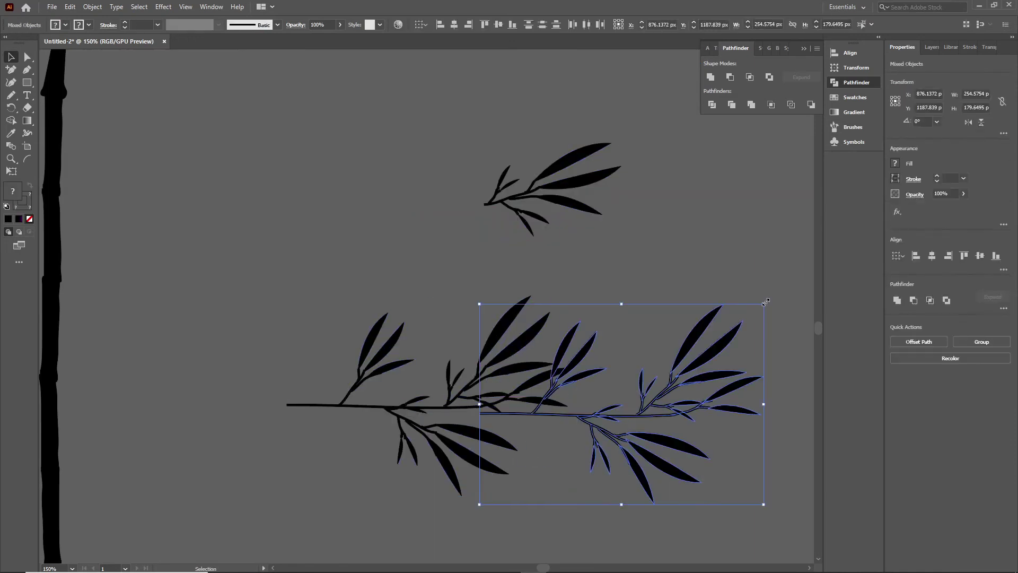
{"action": "mouse_move", "coordinate": [474, 481]}
{"action": "left_mouse_down"}
{"action": "mouse_move", "coordinate": [280, 469]}
{"action": "mouse_move", "coordinate": [260, 384]}
{"action": "left_mouse_up"}
{"action": "left_click_drag", "start_coordinate": [318, 407], "coordinate": [179, 318]}
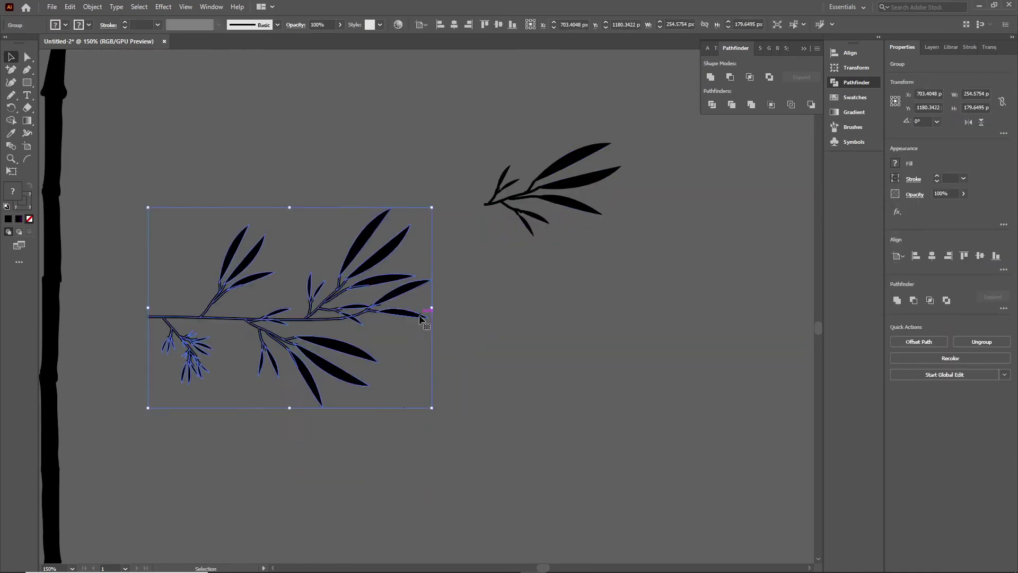
{"action": "left_click", "coordinate": [384, 381]}
Step: Draw a second long, nearly horizontal stem and angle a sprig copy off it
{"action": "left_click", "coordinate": [12, 96]}
{"action": "left_click_drag", "start_coordinate": [271, 443], "coordinate": [706, 442]}
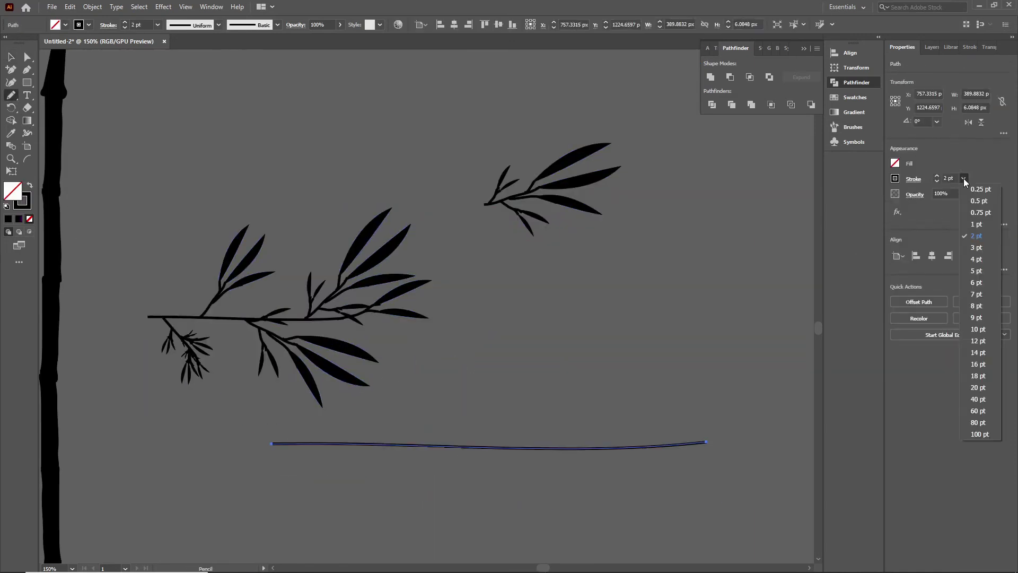
{"action": "left_click_drag", "start_coordinate": [306, 355], "coordinate": [294, 184]}
{"action": "left_click_drag", "start_coordinate": [591, 416], "coordinate": [431, 368]}
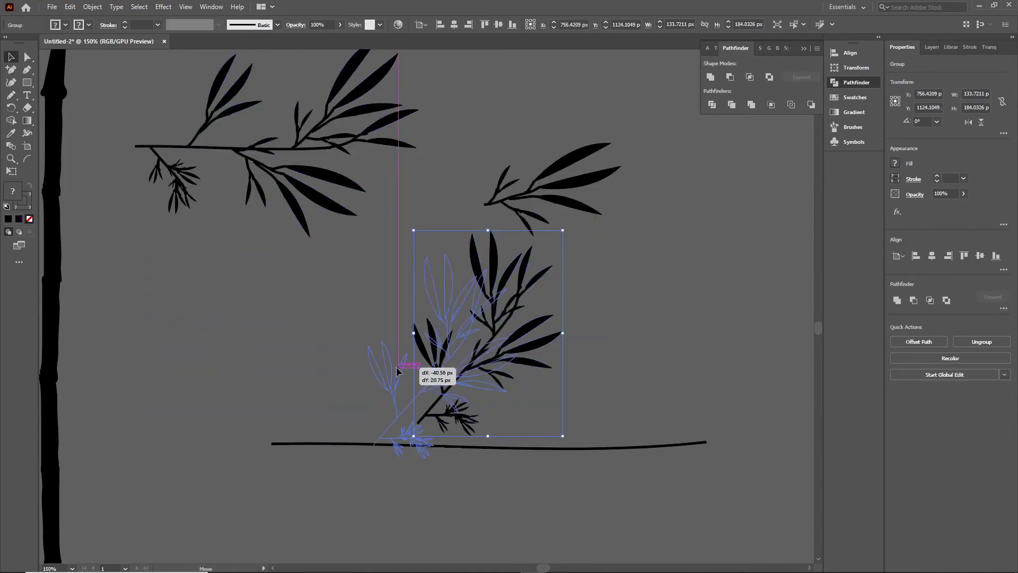
{"action": "left_click_drag", "start_coordinate": [477, 329], "coordinate": [413, 350]}
{"action": "left_click_drag", "start_coordinate": [518, 211], "coordinate": [562, 395]}
{"action": "left_click_drag", "start_coordinate": [633, 435], "coordinate": [596, 492]}
{"action": "left_click", "coordinate": [664, 352]}
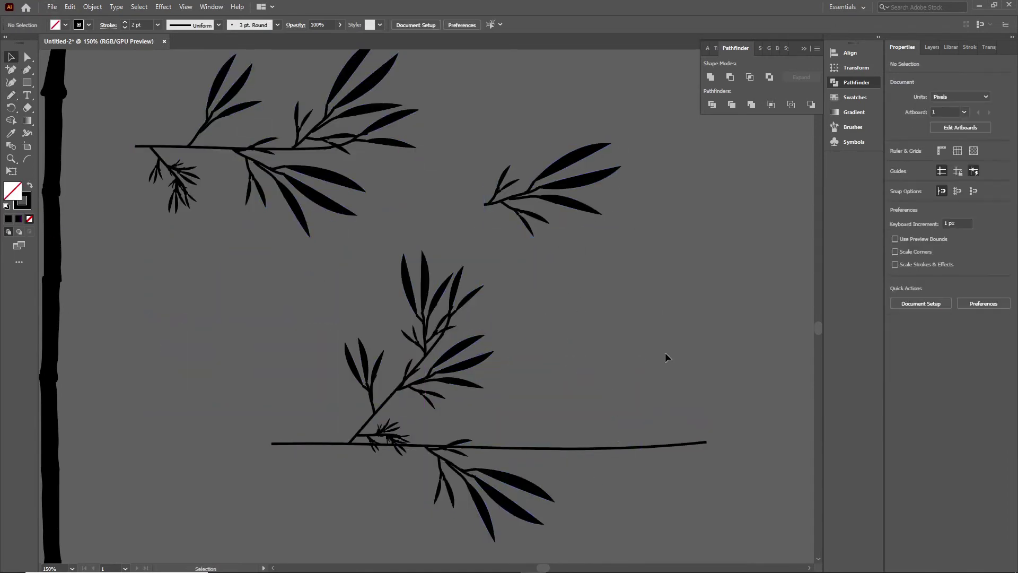
Step: Add more sprig copies along the stem, ending with a small sprig pointing right
{"action": "left_click", "coordinate": [505, 207]}
{"action": "left_click_drag", "start_coordinate": [505, 207], "coordinate": [551, 408]}
{"action": "left_click_drag", "start_coordinate": [659, 454], "coordinate": [644, 353]}
{"action": "left_click", "coordinate": [774, 339]}
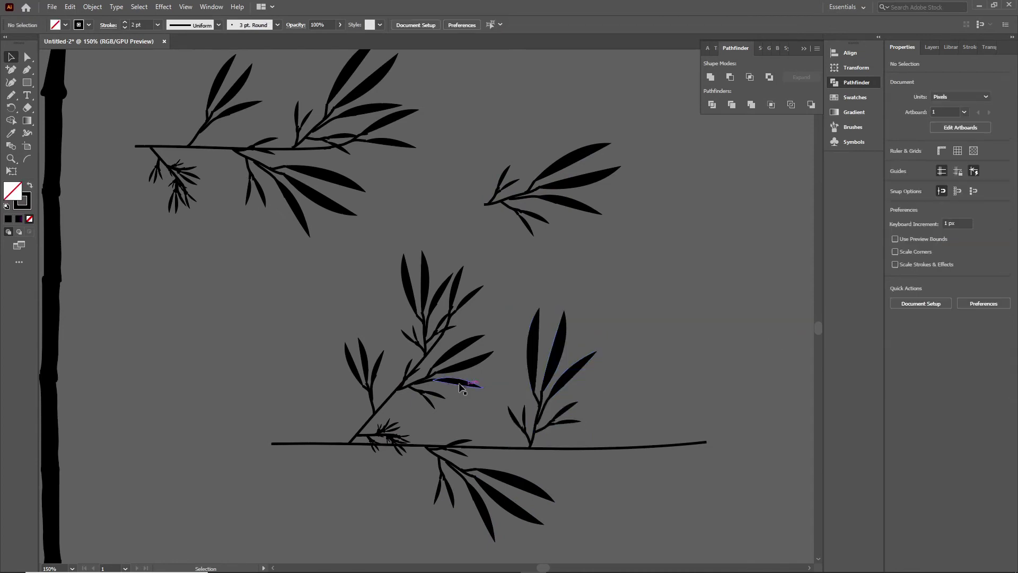
{"action": "left_click_drag", "start_coordinate": [466, 382], "coordinate": [682, 455]}
{"action": "scroll", "coordinate": [730, 269], "scroll_direction": "down", "scroll_amount": 5}
{"action": "mouse_move", "coordinate": [531, 465]}
{"action": "left_mouse_down"}
{"action": "mouse_move", "coordinate": [522, 397]}
{"action": "mouse_move", "coordinate": [549, 381]}
{"action": "mouse_move", "coordinate": [648, 224]}
{"action": "left_mouse_up"}
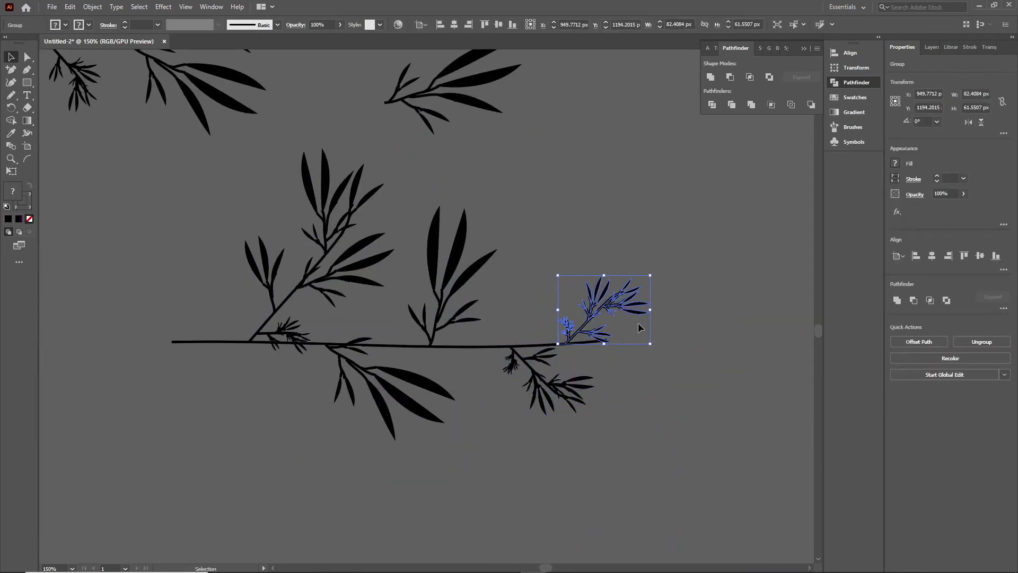
{"action": "mouse_move", "coordinate": [653, 271]}
{"action": "left_mouse_down"}
{"action": "mouse_move", "coordinate": [712, 244]}
{"action": "mouse_move", "coordinate": [691, 404]}
{"action": "left_mouse_up"}
Step: Zoom out over the branches and move the small branch to the stalk's top right
{"action": "left_click", "coordinate": [711, 386]}
{"action": "key", "text": "ctrl+0"}
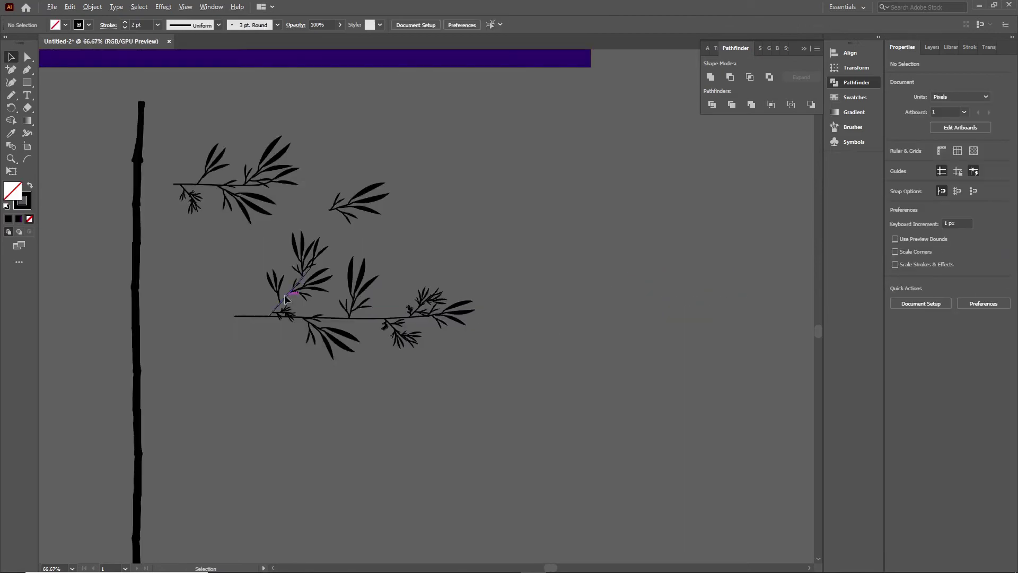
{"action": "key", "text": "ctrl+minus"}
{"action": "scroll", "coordinate": [403, 159], "scroll_direction": "down", "scroll_amount": 3}
{"action": "mouse_move", "coordinate": [405, 154]}
{"action": "left_mouse_down"}
{"action": "mouse_move", "coordinate": [272, 455]}
{"action": "mouse_move", "coordinate": [467, 132]}
{"action": "left_mouse_up"}
{"action": "scroll", "coordinate": [299, 458], "scroll_direction": "up", "scroll_amount": 5}
{"action": "scroll", "coordinate": [299, 458], "scroll_direction": "down", "scroll_amount": 5}
{"action": "key", "text": "ctrl+plus"}
{"action": "mouse_move", "coordinate": [530, 133]}
{"action": "left_mouse_down"}
{"action": "mouse_move", "coordinate": [541, 143]}
{"action": "mouse_move", "coordinate": [390, 331]}
{"action": "left_mouse_up"}
{"action": "left_click_drag", "start_coordinate": [467, 257], "coordinate": [647, 162]}
Step: Copy the long branch, rotate it upright onto the stalk, and copy branches onto its right side
{"action": "left_click_drag", "start_coordinate": [466, 257], "coordinate": [313, 262]}
{"action": "left_click_drag", "start_coordinate": [403, 318], "coordinate": [469, 117]}
{"action": "mouse_move", "coordinate": [338, 291]}
{"action": "left_mouse_down"}
{"action": "mouse_move", "coordinate": [387, 427]}
{"action": "mouse_move", "coordinate": [422, 343]}
{"action": "left_mouse_up"}
{"action": "left_click", "coordinate": [422, 342]}
{"action": "mouse_move", "coordinate": [380, 108]}
{"action": "left_mouse_down"}
{"action": "mouse_move", "coordinate": [398, 294]}
{"action": "mouse_move", "coordinate": [345, 276]}
{"action": "mouse_move", "coordinate": [403, 288]}
{"action": "mouse_move", "coordinate": [285, 276]}
{"action": "mouse_move", "coordinate": [365, 320]}
{"action": "left_mouse_up"}
{"action": "key", "text": "ctrl+shift+a"}
Step: Copy the small foliage cluster into the crown and the top branch down onto the trunk
{"action": "left_click", "coordinate": [457, 122]}
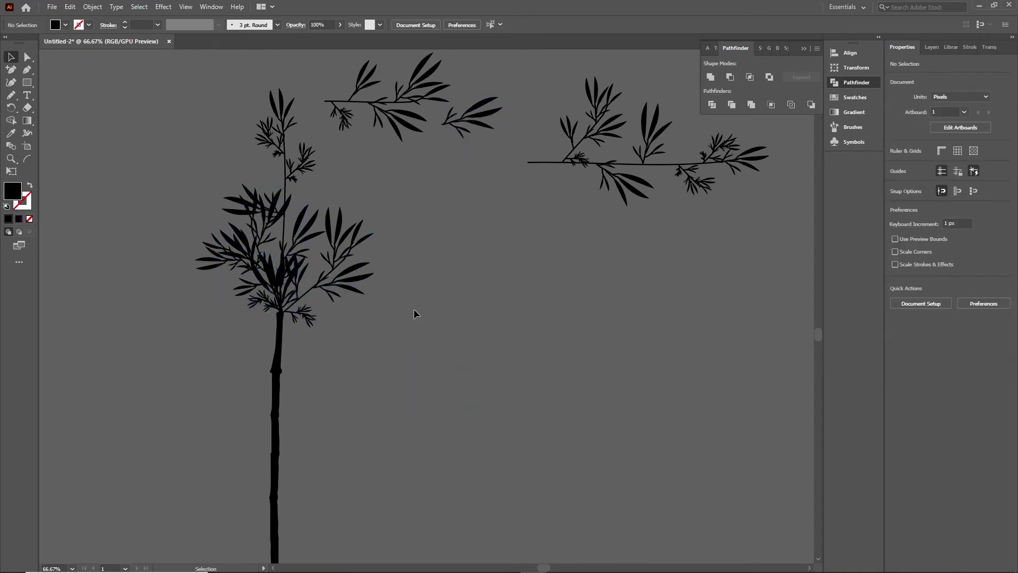
{"action": "left_click", "coordinate": [399, 129]}
{"action": "left_click_drag", "start_coordinate": [356, 261], "coordinate": [317, 249]}
{"action": "left_click", "coordinate": [501, 270]}
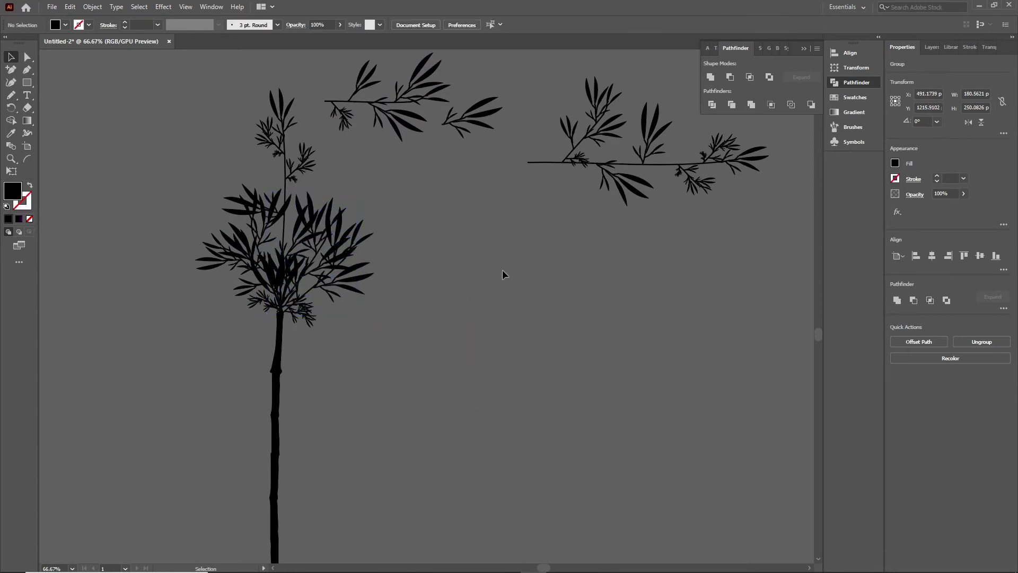
{"action": "mouse_move", "coordinate": [381, 101]}
{"action": "left_mouse_down"}
{"action": "mouse_move", "coordinate": [335, 392]}
{"action": "mouse_move", "coordinate": [223, 302]}
{"action": "left_mouse_up"}
{"action": "left_click", "coordinate": [342, 424]}
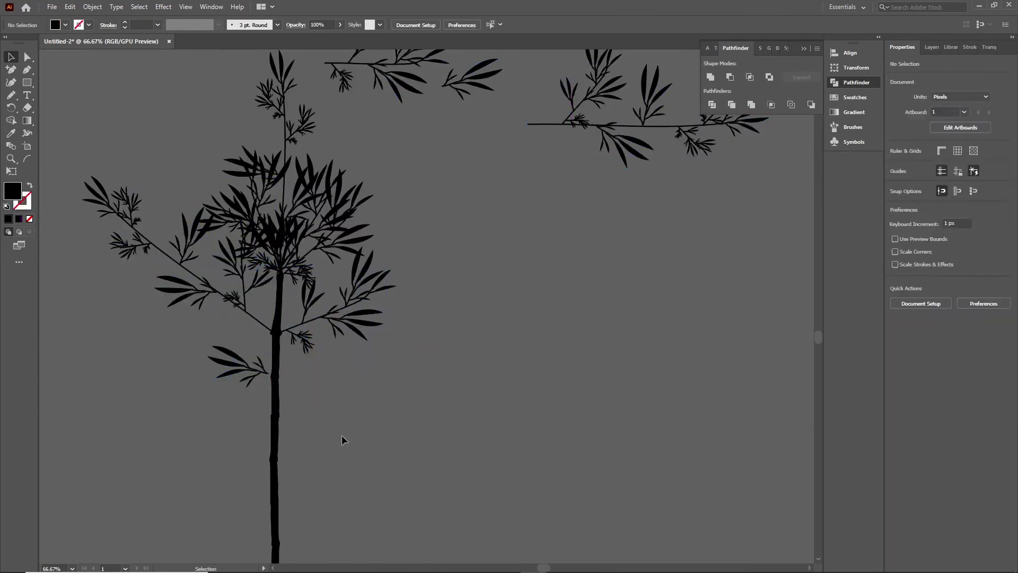
Step: Resize and reposition leaf groups along the bamboo trunk
{"action": "scroll", "coordinate": [346, 418], "scroll_direction": "down", "scroll_amount": 3}
{"action": "left_click_drag", "start_coordinate": [180, 191], "coordinate": [284, 390]}
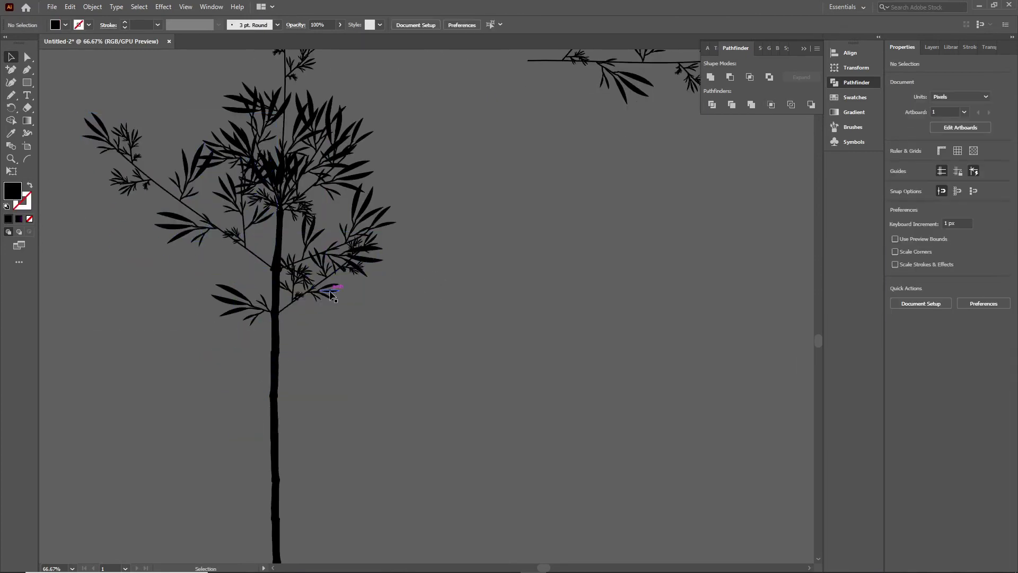
{"action": "left_click_drag", "start_coordinate": [376, 355], "coordinate": [385, 364]}
{"action": "left_click", "coordinate": [411, 296]}
{"action": "scroll", "coordinate": [602, 221], "scroll_direction": "up", "scroll_amount": 5}
{"action": "mouse_move", "coordinate": [610, 202]}
{"action": "left_mouse_down"}
{"action": "mouse_move", "coordinate": [496, 471]}
{"action": "mouse_move", "coordinate": [244, 405]}
{"action": "left_mouse_up"}
{"action": "scroll", "coordinate": [499, 445], "scroll_direction": "down", "scroll_amount": 2}
{"action": "scroll", "coordinate": [432, 371], "scroll_direction": "down", "scroll_amount": 3}
Step: Move a small leaf group onto the trunk and a larger branch into the crown
{"action": "left_click", "coordinate": [398, 332]}
{"action": "left_click_drag", "start_coordinate": [398, 331], "coordinate": [339, 323]}
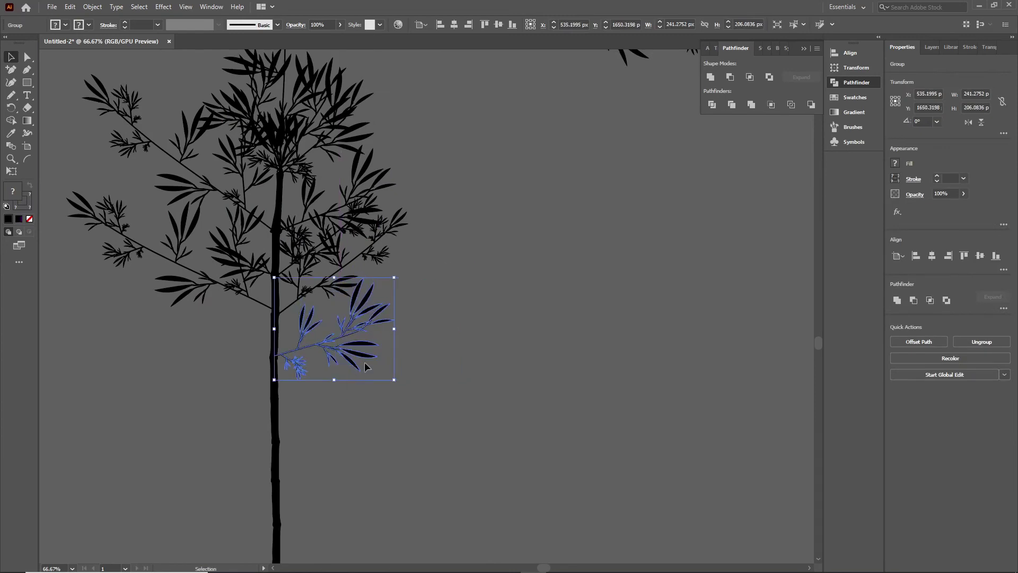
{"action": "left_click", "coordinate": [470, 379]}
{"action": "left_click", "coordinate": [424, 440]}
{"action": "scroll", "coordinate": [454, 430], "scroll_direction": "down", "scroll_amount": 3}
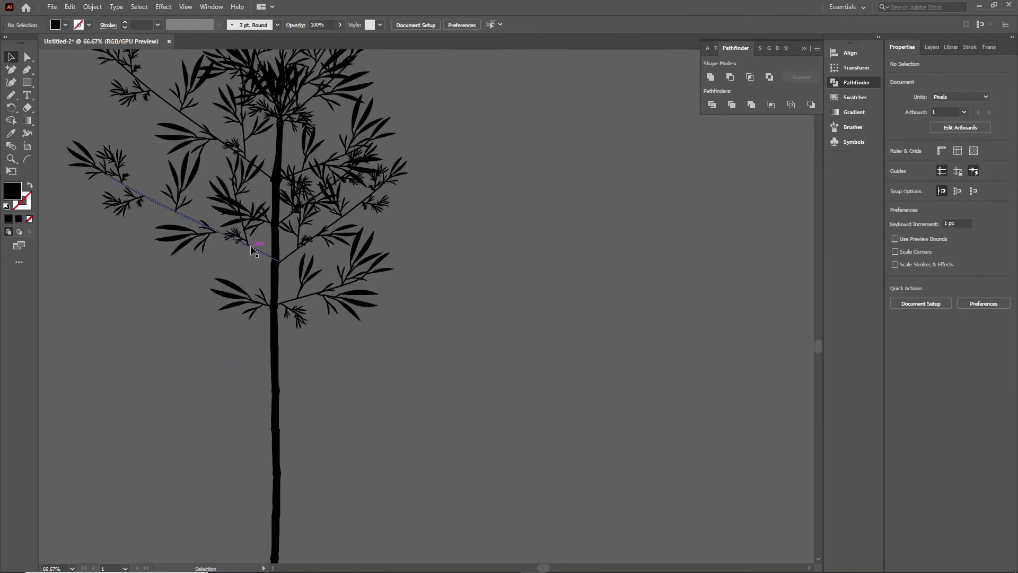
{"action": "left_click_drag", "start_coordinate": [216, 308], "coordinate": [207, 320]}
{"action": "left_click", "coordinate": [418, 403]}
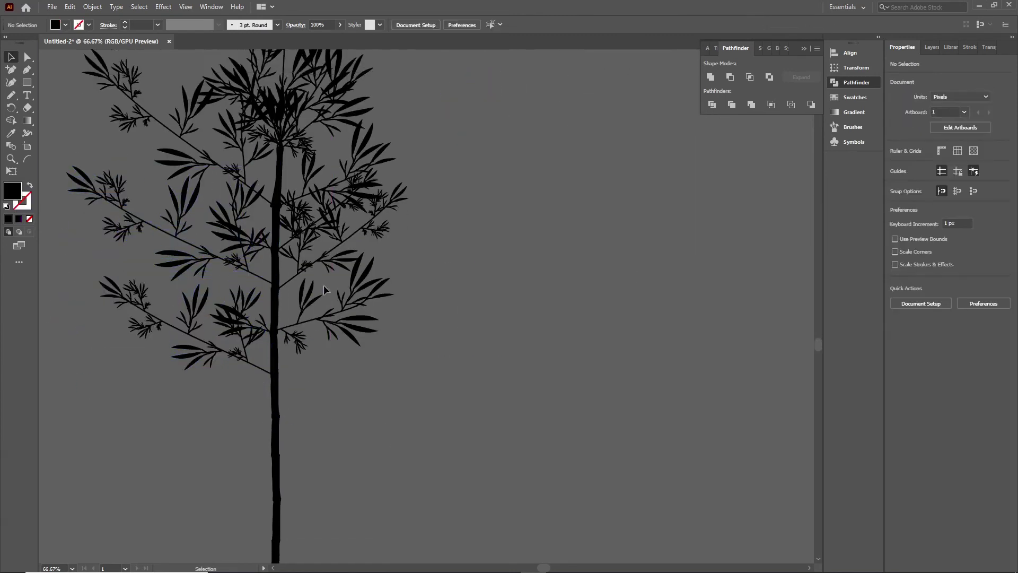
Step: Drag more leaf sprigs down onto the lower trunk
{"action": "scroll", "coordinate": [323, 285], "scroll_direction": "up", "scroll_amount": 1}
{"action": "scroll", "coordinate": [398, 371], "scroll_direction": "up", "scroll_amount": 3}
{"action": "scroll", "coordinate": [398, 371], "scroll_direction": "down", "scroll_amount": 8}
{"action": "left_click_drag", "start_coordinate": [304, 292], "coordinate": [309, 419]}
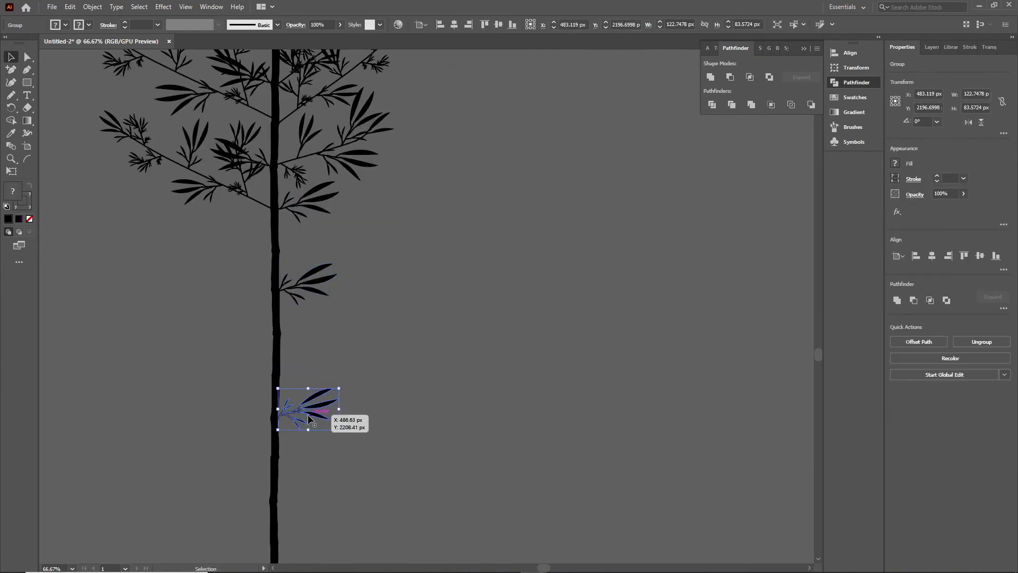
{"action": "scroll", "coordinate": [559, 420], "scroll_direction": "down", "scroll_amount": 3}
{"action": "left_click_drag", "start_coordinate": [236, 229], "coordinate": [228, 348]}
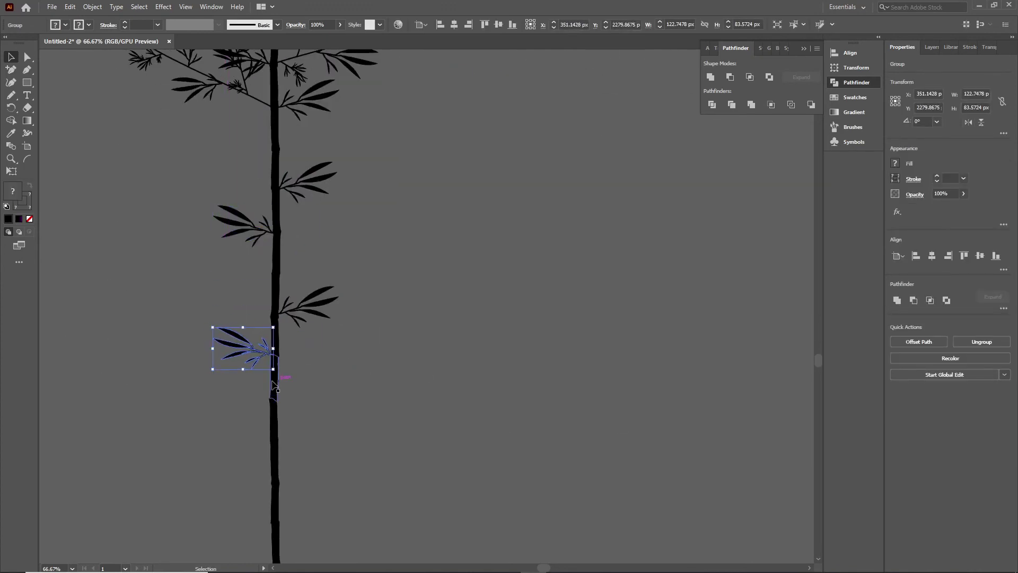
{"action": "left_click", "coordinate": [499, 421]}
{"action": "scroll", "coordinate": [499, 421], "scroll_direction": "down", "scroll_amount": 2}
Step: Copy the top-right branch group down beside the trunk and arrange branch groups on both sides
{"action": "left_click_drag", "start_coordinate": [551, 114], "coordinate": [512, 360]}
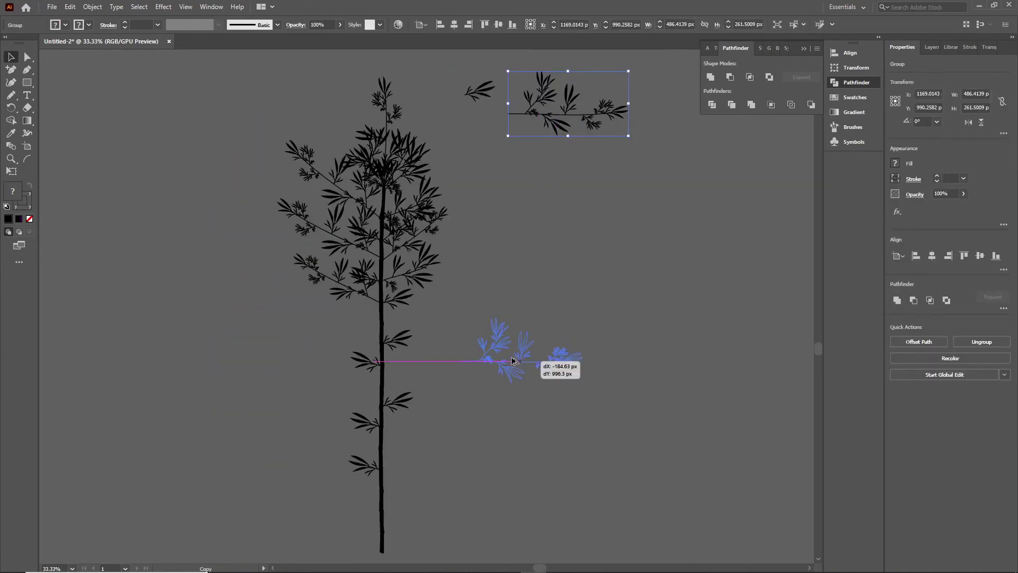
{"action": "left_click_drag", "start_coordinate": [431, 328], "coordinate": [471, 321]}
{"action": "left_click", "coordinate": [586, 331]}
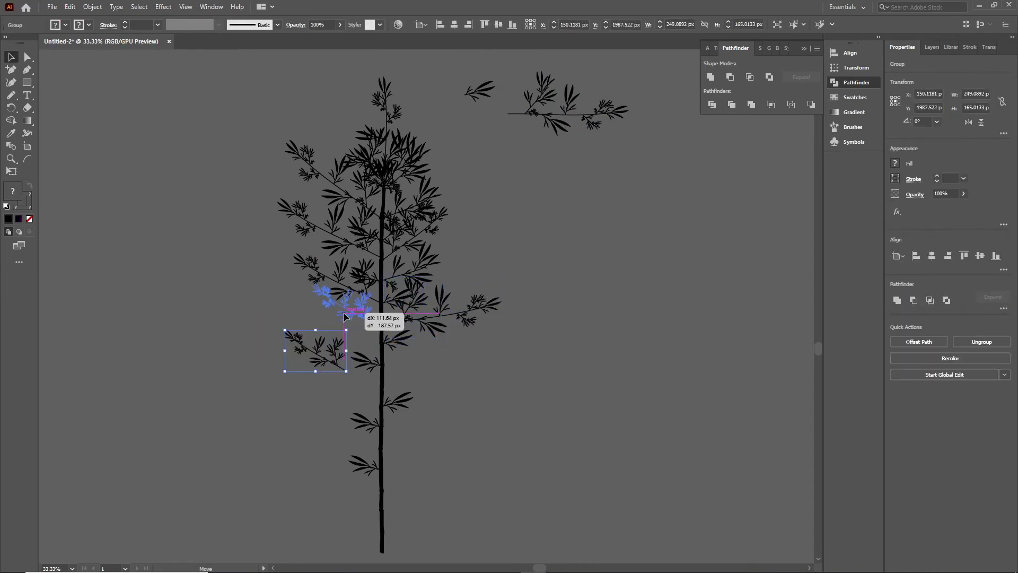
{"action": "left_click", "coordinate": [433, 327]}
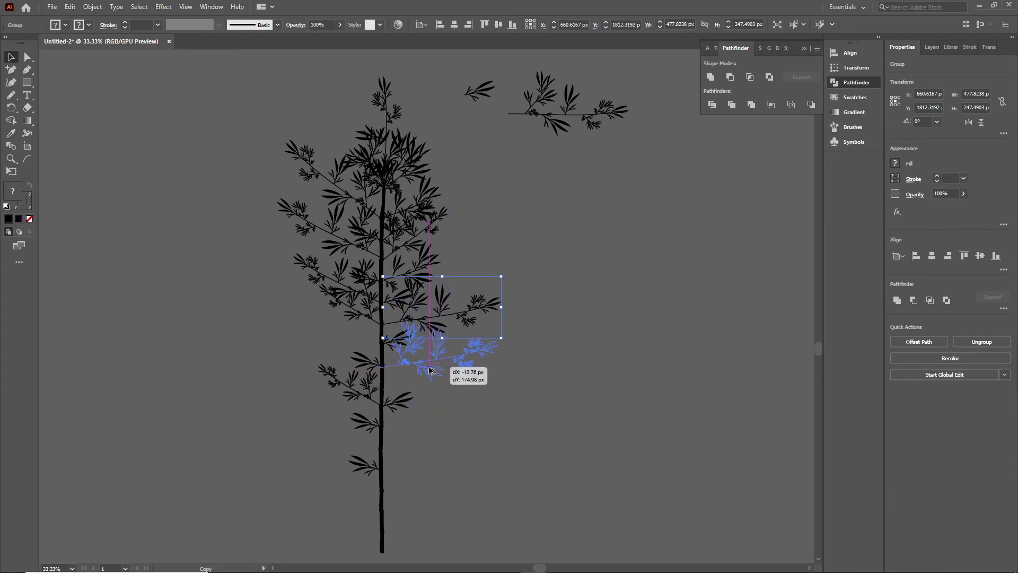
{"action": "left_click_drag", "start_coordinate": [429, 369], "coordinate": [429, 369]}
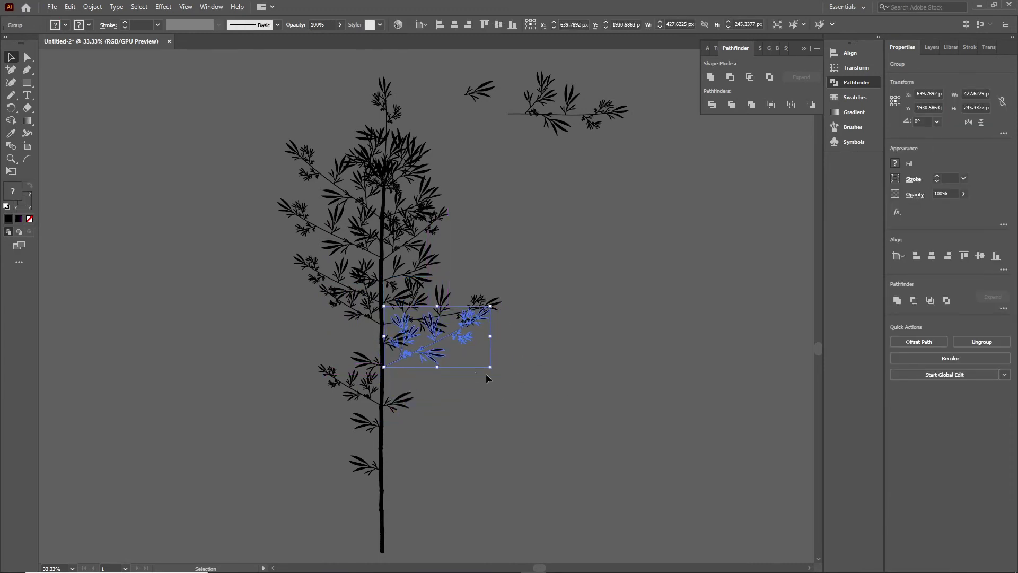
{"action": "left_click", "coordinate": [486, 373]}
{"action": "left_click_drag", "start_coordinate": [374, 175], "coordinate": [277, 325]}
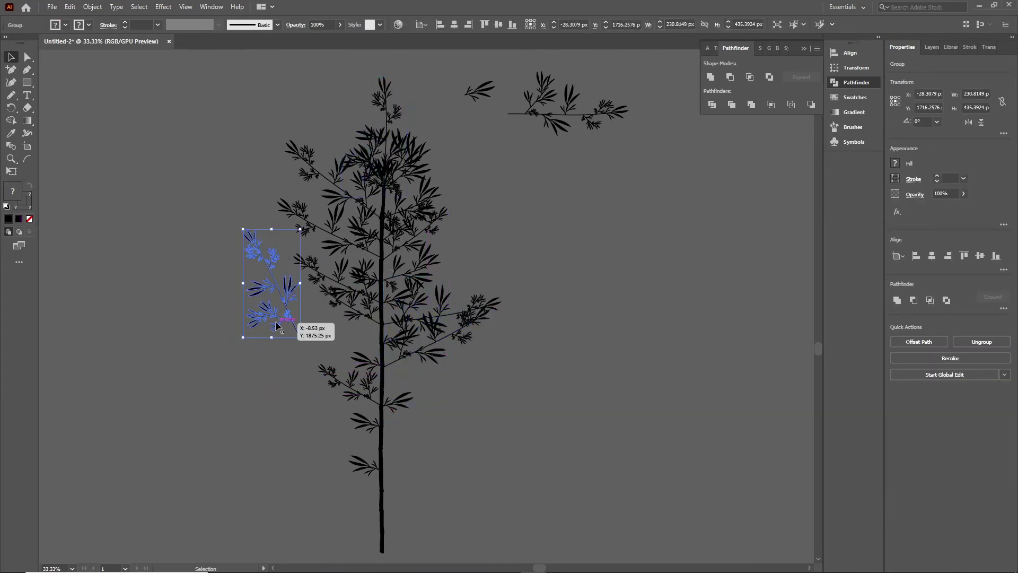
{"action": "left_click", "coordinate": [294, 371]}
{"action": "mouse_move", "coordinate": [466, 318]}
{"action": "left_mouse_down"}
{"action": "mouse_move", "coordinate": [467, 379]}
{"action": "mouse_move", "coordinate": [425, 345]}
{"action": "left_mouse_up"}
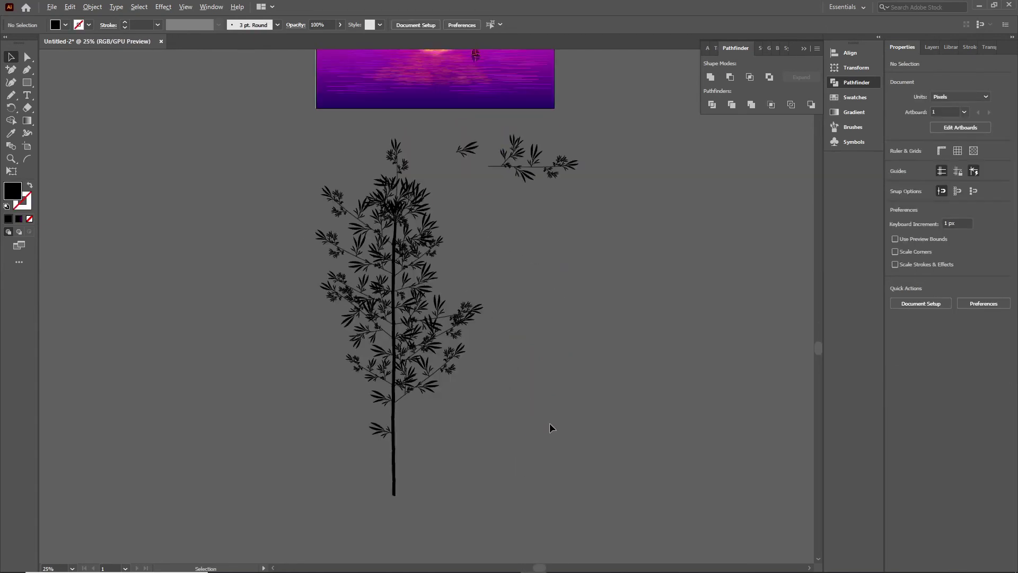
Step: Duplicate the bamboo plant to the right and move a branch group up on the copy
{"action": "left_click_drag", "start_coordinate": [431, 430], "coordinate": [431, 431]}
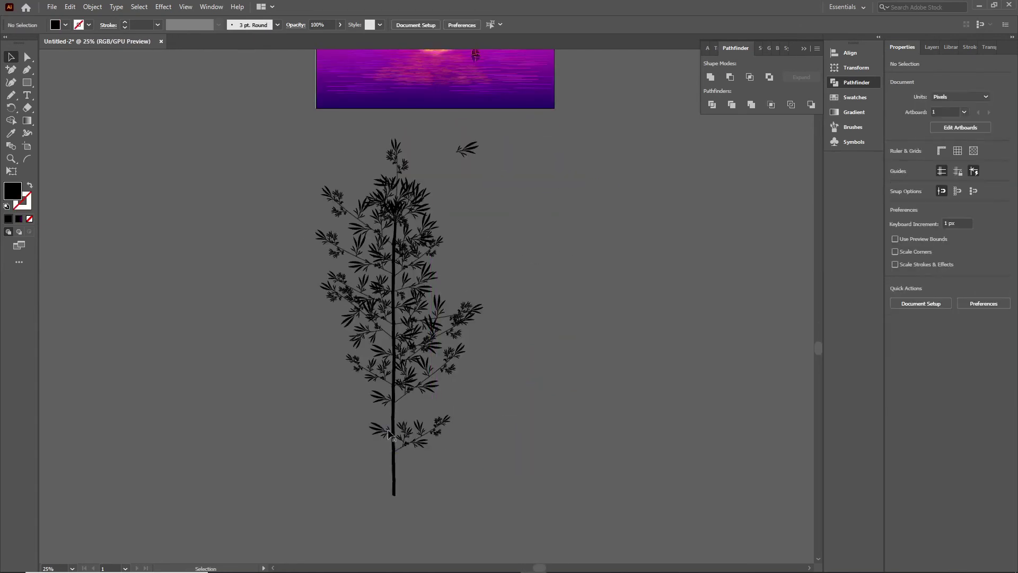
{"action": "left_click", "coordinate": [554, 422]}
{"action": "scroll", "coordinate": [401, 321], "scroll_direction": "up", "scroll_amount": 1}
{"action": "left_click", "coordinate": [466, 187]}
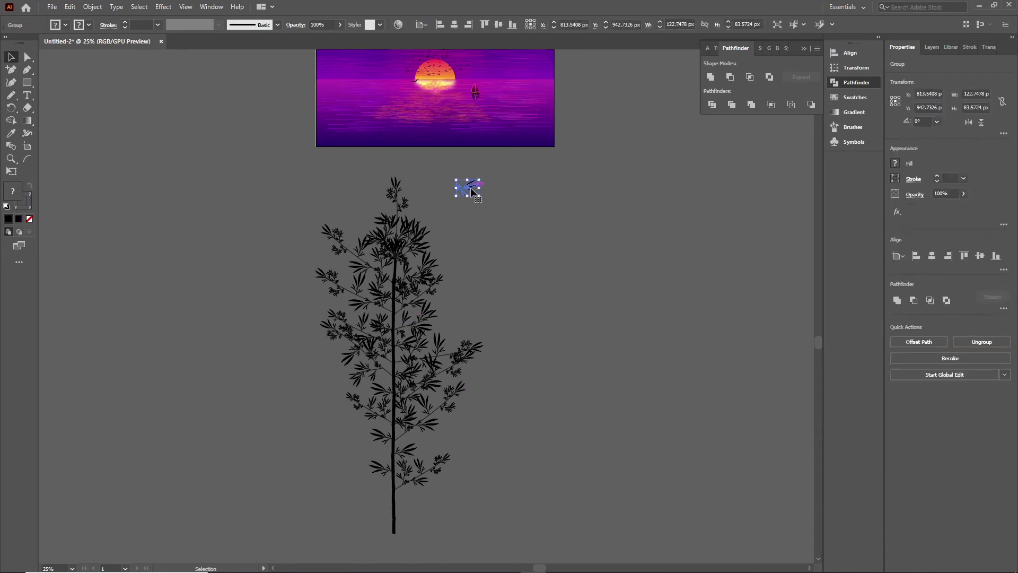
{"action": "left_click_drag", "start_coordinate": [442, 442], "coordinate": [592, 434]}
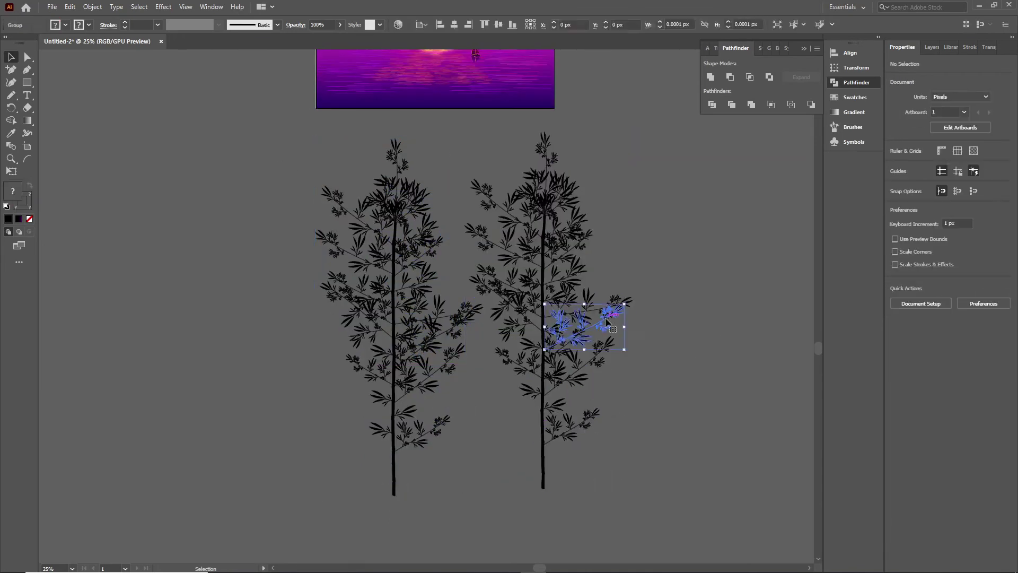
{"action": "left_click_drag", "start_coordinate": [606, 321], "coordinate": [530, 197]}
{"action": "scroll", "coordinate": [536, 180], "scroll_direction": "up", "scroll_amount": 2}
{"action": "left_click", "coordinate": [601, 268]}
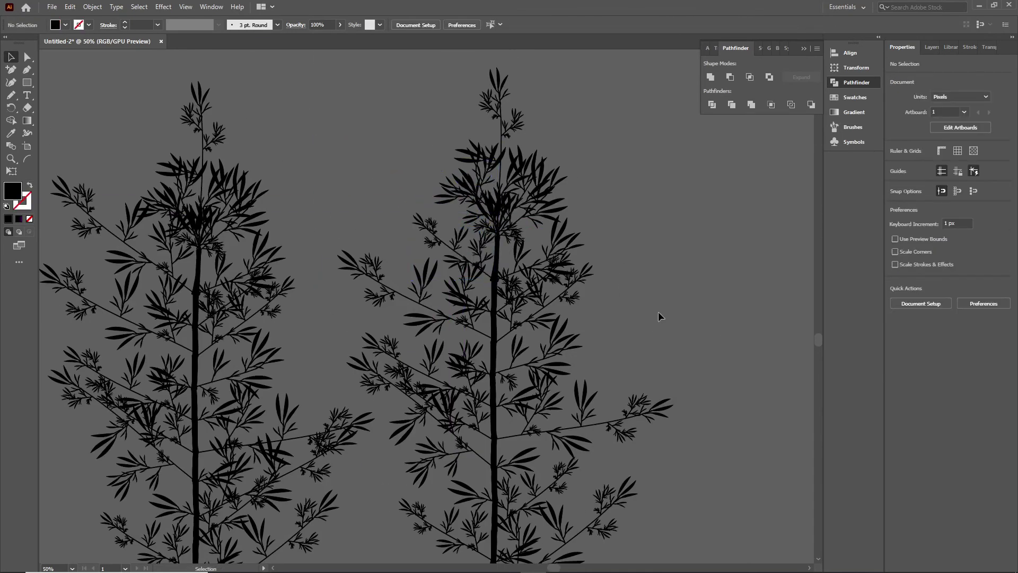
{"action": "scroll", "coordinate": [658, 265], "scroll_direction": "down", "scroll_amount": 3}
{"action": "left_click_drag", "start_coordinate": [670, 218], "coordinate": [657, 377]}
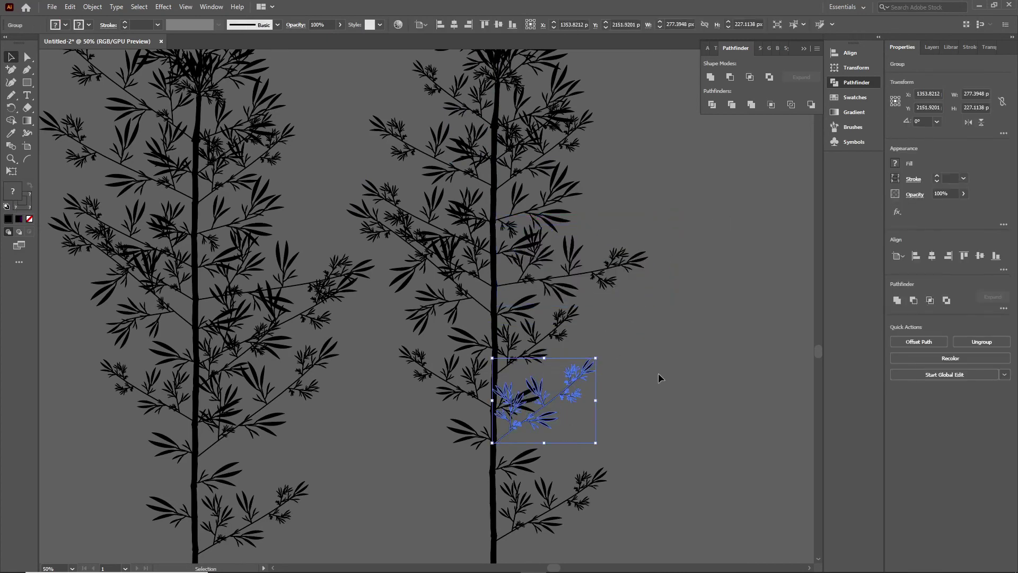
{"action": "key", "text": "ctrl+z"}
Step: Copy the plant twice more to the left, making a third and fourth bamboo plant
{"action": "scroll", "coordinate": [694, 301], "scroll_direction": "down", "scroll_amount": 2}
{"action": "left_click", "coordinate": [657, 495]}
{"action": "left_click_drag", "start_coordinate": [564, 314], "coordinate": [237, 313]}
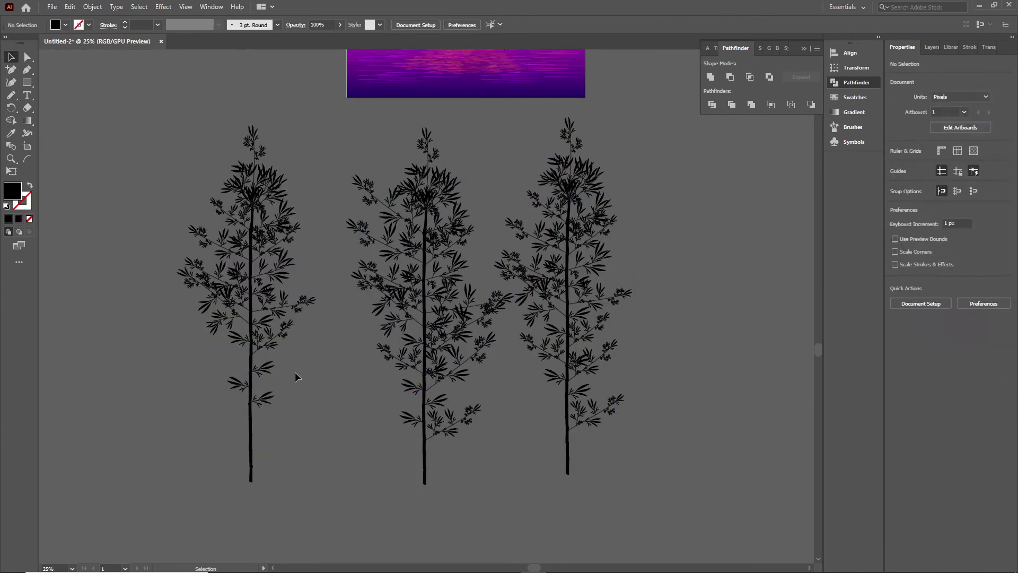
{"action": "left_click_drag", "start_coordinate": [281, 300], "coordinate": [148, 307]}
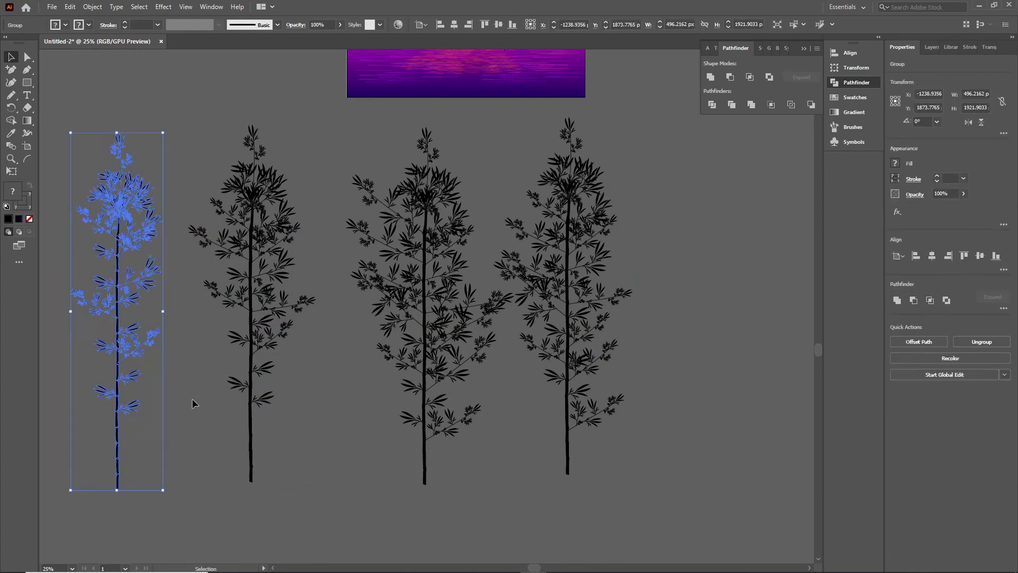
{"action": "left_click", "coordinate": [588, 338]}
Step: Enlarge the third tree, resize the rightmost tree and move it into the centre cluster
{"action": "left_click_drag", "start_coordinate": [587, 338], "coordinate": [602, 339]}
{"action": "left_click", "coordinate": [699, 339]}
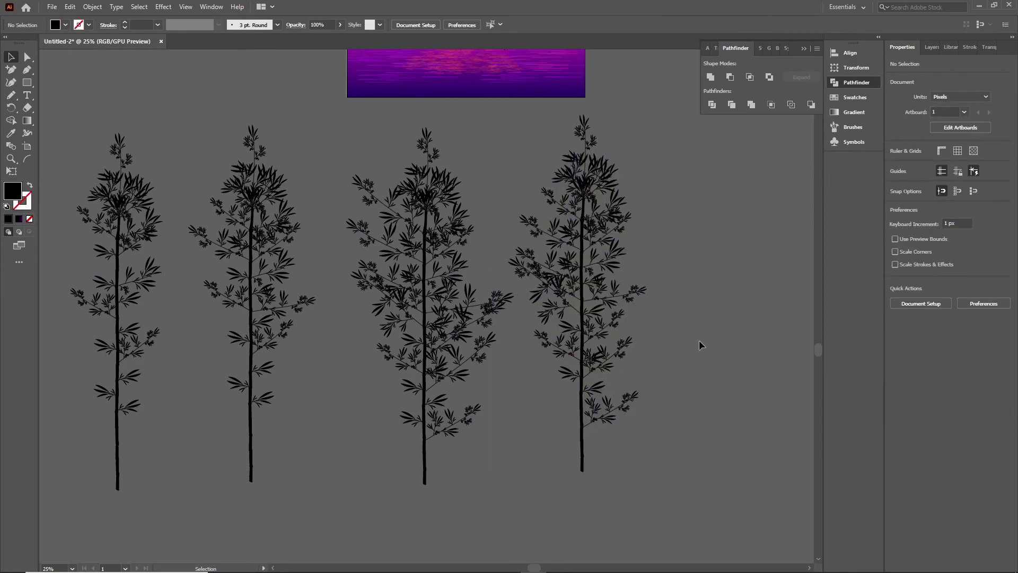
{"action": "left_click", "coordinate": [424, 318]}
{"action": "left_click_drag", "start_coordinate": [496, 485], "coordinate": [554, 557]}
{"action": "left_click", "coordinate": [628, 390]}
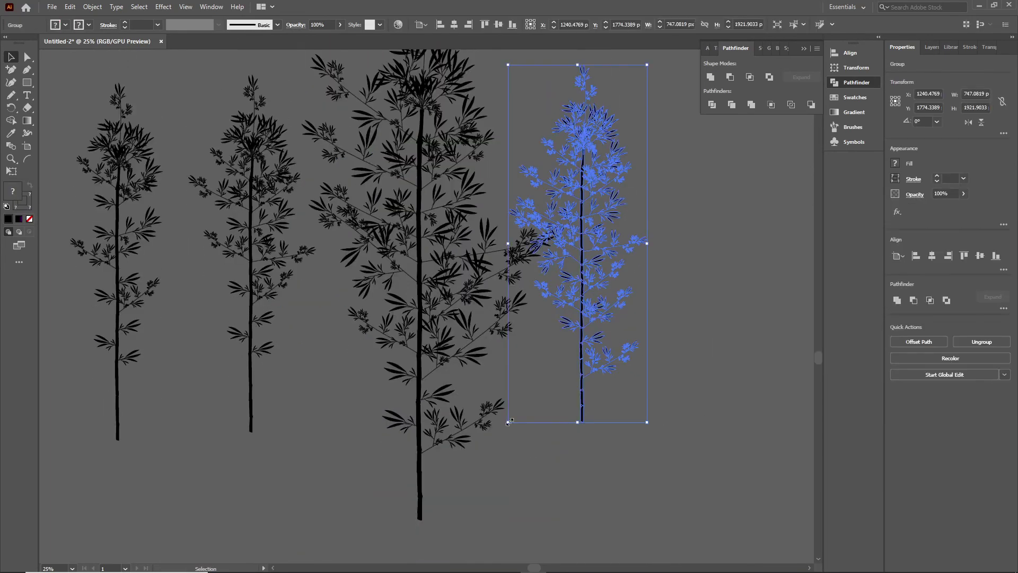
{"action": "mouse_move", "coordinate": [652, 421]}
{"action": "left_mouse_down"}
{"action": "mouse_move", "coordinate": [543, 468]}
{"action": "mouse_move", "coordinate": [507, 459]}
{"action": "mouse_move", "coordinate": [566, 518]}
{"action": "left_mouse_up"}
{"action": "left_click", "coordinate": [611, 488]}
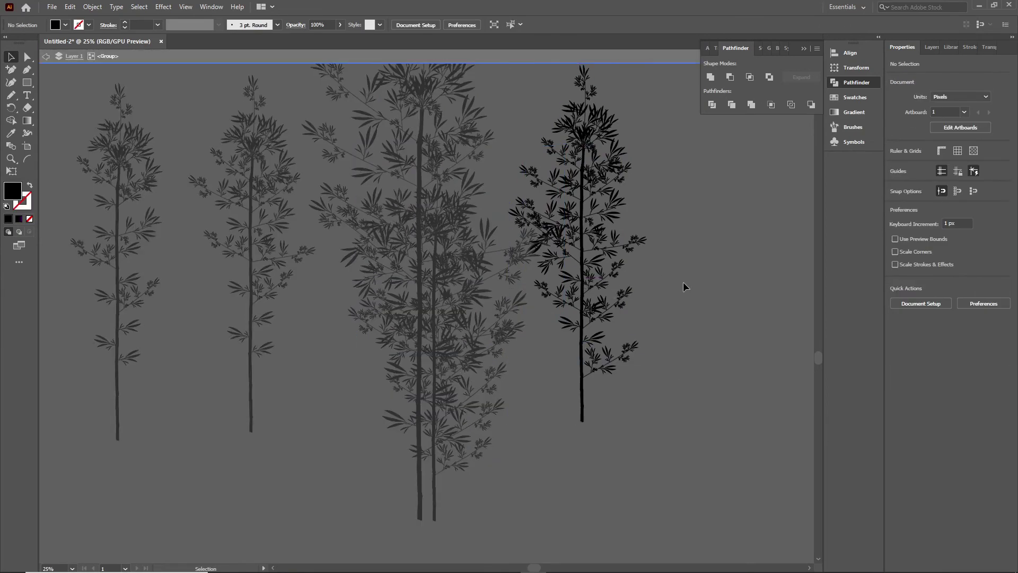
{"action": "mouse_move", "coordinate": [636, 249]}
{"action": "left_mouse_down"}
{"action": "mouse_move", "coordinate": [425, 354]}
{"action": "mouse_move", "coordinate": [532, 265]}
{"action": "left_mouse_up"}
Step: Move the second and left trees into the cluster, tilting the left one to lean right
{"action": "left_click", "coordinate": [532, 266]}
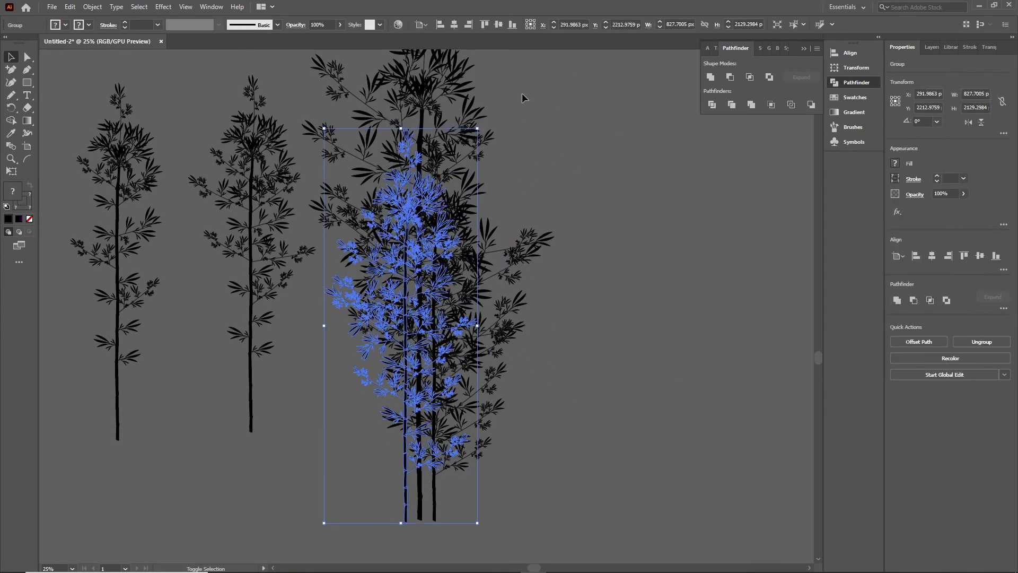
{"action": "left_click", "coordinate": [589, 374]}
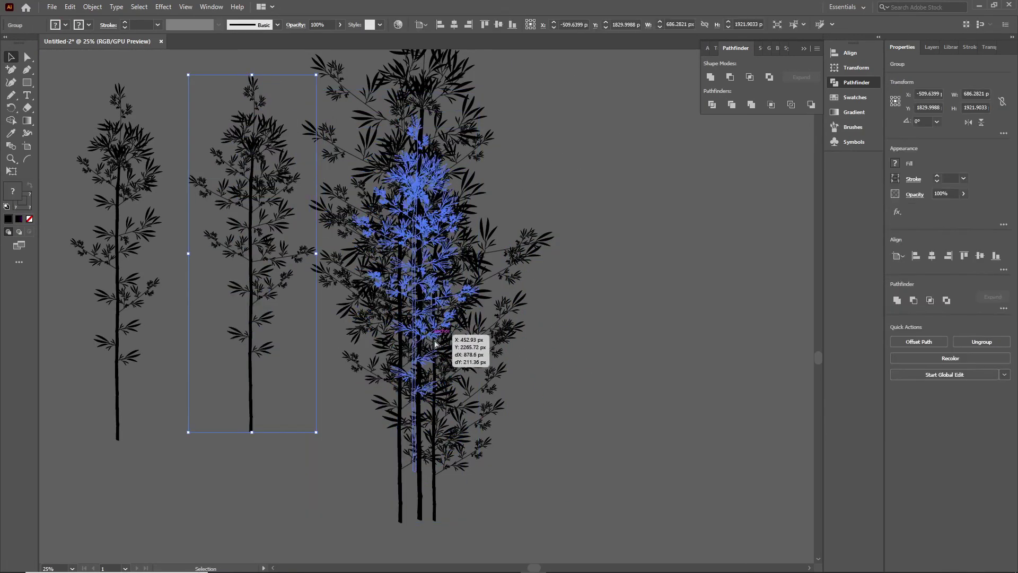
{"action": "left_click_drag", "start_coordinate": [268, 302], "coordinate": [450, 339]}
{"action": "left_click_drag", "start_coordinate": [371, 456], "coordinate": [461, 514]}
{"action": "left_click", "coordinate": [239, 467]}
{"action": "left_click_drag", "start_coordinate": [118, 383], "coordinate": [373, 468]}
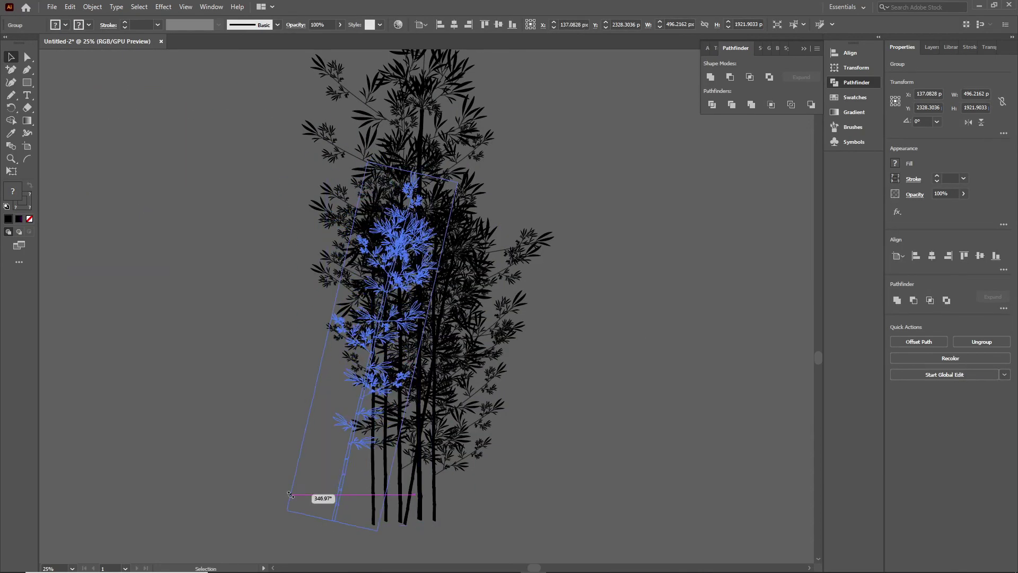
{"action": "left_click_drag", "start_coordinate": [320, 525], "coordinate": [145, 455]}
{"action": "mouse_move", "coordinate": [314, 317]}
{"action": "left_mouse_down"}
{"action": "mouse_move", "coordinate": [468, 337]}
{"action": "mouse_move", "coordinate": [551, 424]}
{"action": "left_mouse_up"}
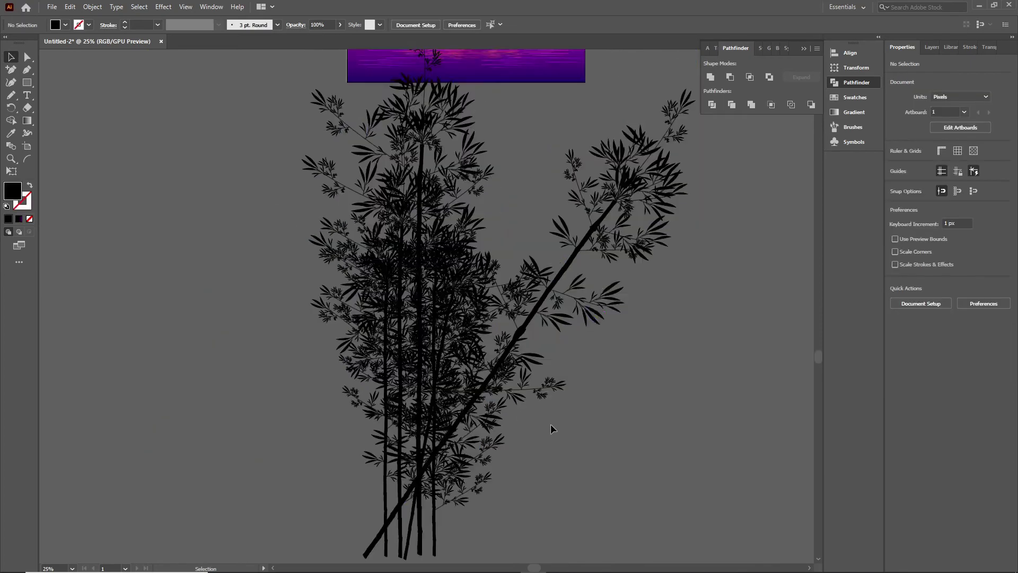
Step: Re-angle the leaning stalk, shift and resize another bamboo group, then zoom out
{"action": "scroll", "coordinate": [551, 424], "scroll_direction": "down", "scroll_amount": 1}
{"action": "left_click", "coordinate": [575, 362]}
{"action": "left_click_drag", "start_coordinate": [432, 535], "coordinate": [572, 405]}
{"action": "left_click", "coordinate": [580, 326]}
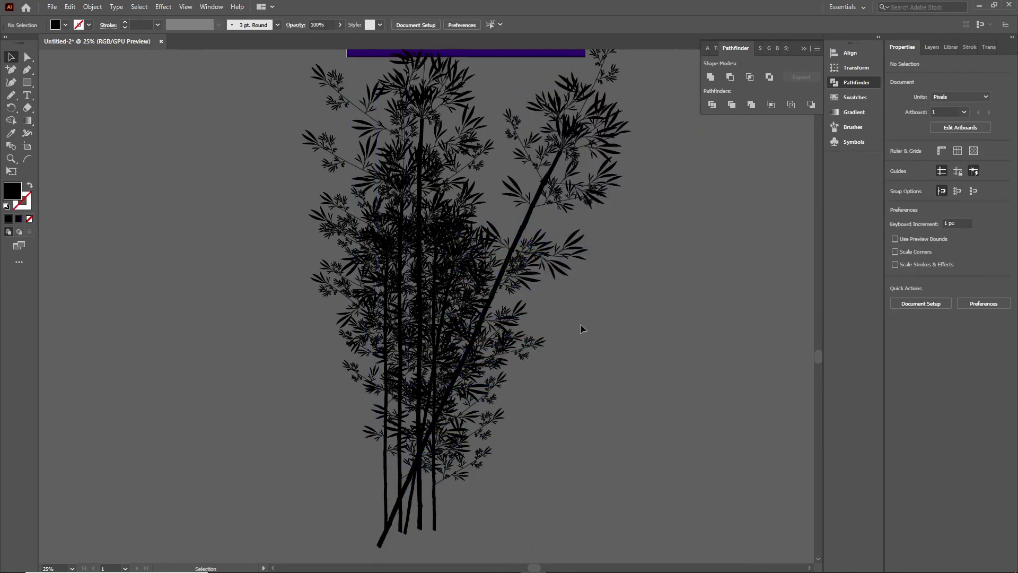
{"action": "mouse_move", "coordinate": [332, 295]}
{"action": "left_mouse_down"}
{"action": "mouse_move", "coordinate": [440, 414]}
{"action": "mouse_move", "coordinate": [461, 416]}
{"action": "left_mouse_up"}
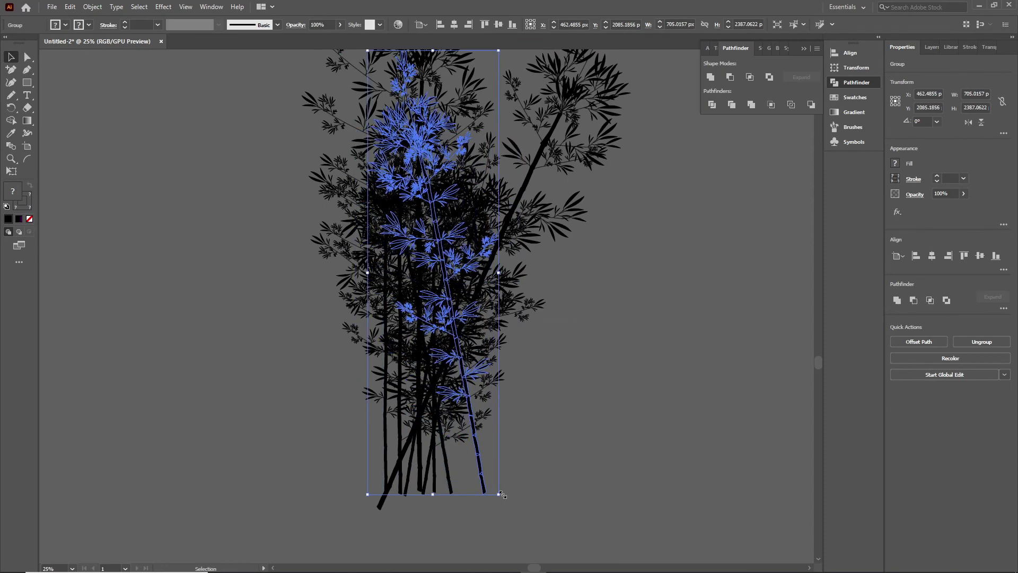
{"action": "left_click_drag", "start_coordinate": [467, 168], "coordinate": [487, 503]}
{"action": "left_click", "coordinate": [584, 423]}
{"action": "key", "text": "ctrl+minus"}
Step: Place a copy of the bamboo cluster to the right, keeping its original direction
{"action": "left_click", "coordinate": [533, 395]}
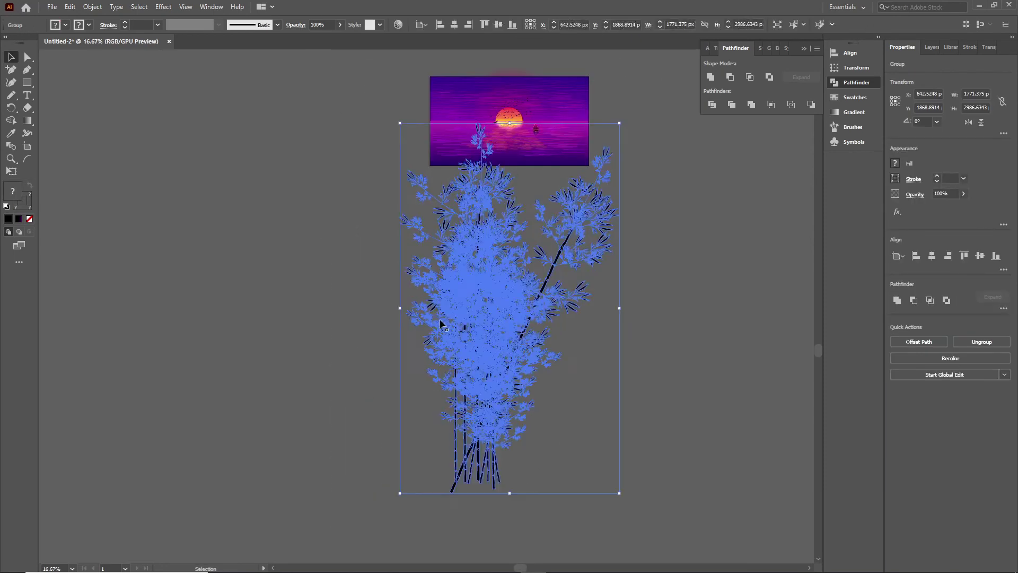
{"action": "key", "text": "ctrl+z"}
{"action": "left_click_drag", "start_coordinate": [249, 358], "coordinate": [641, 372]}
{"action": "left_click", "coordinate": [967, 123]}
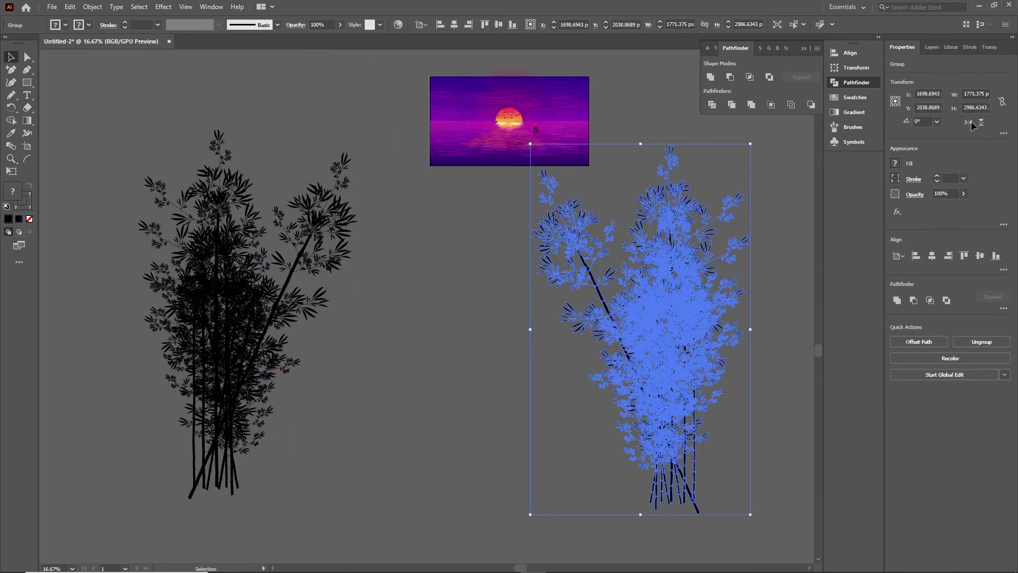
{"action": "left_click", "coordinate": [477, 400]}
Step: Move the left cluster over the sunset's left edge and shrink it
{"action": "scroll", "coordinate": [223, 395], "scroll_direction": "up", "scroll_amount": 3}
{"action": "left_click", "coordinate": [223, 395]}
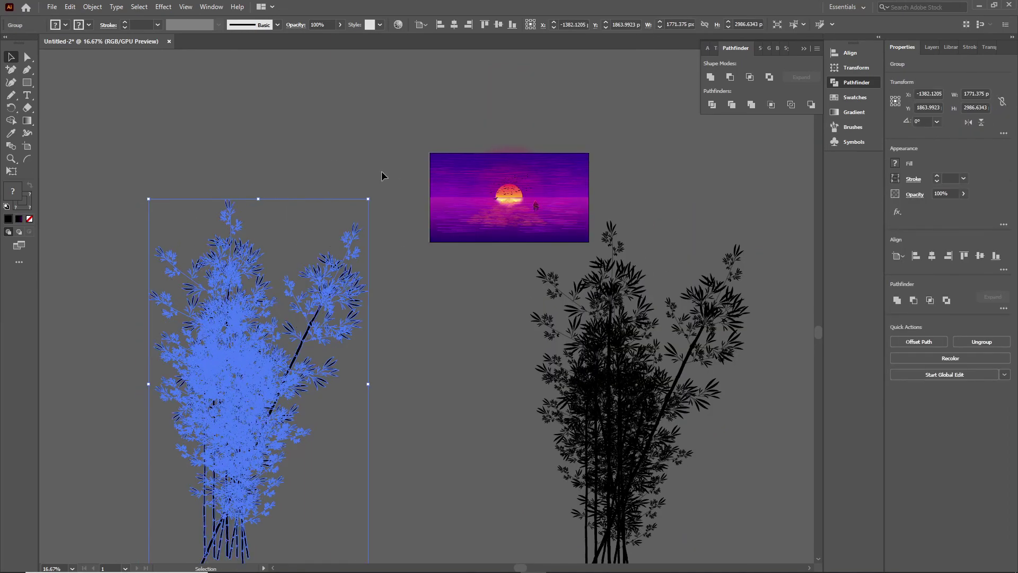
{"action": "left_click_drag", "start_coordinate": [223, 394], "coordinate": [440, 270]}
{"action": "mouse_move", "coordinate": [557, 68]}
{"action": "left_mouse_down"}
{"action": "mouse_move", "coordinate": [519, 169]}
{"action": "mouse_move", "coordinate": [463, 234]}
{"action": "left_mouse_up"}
{"action": "key", "text": "ctrl+plus"}
{"action": "key", "text": "ctrl+plus"}
{"action": "key", "text": "ctrl+plus"}
{"action": "left_click_drag", "start_coordinate": [137, 338], "coordinate": [182, 338]}
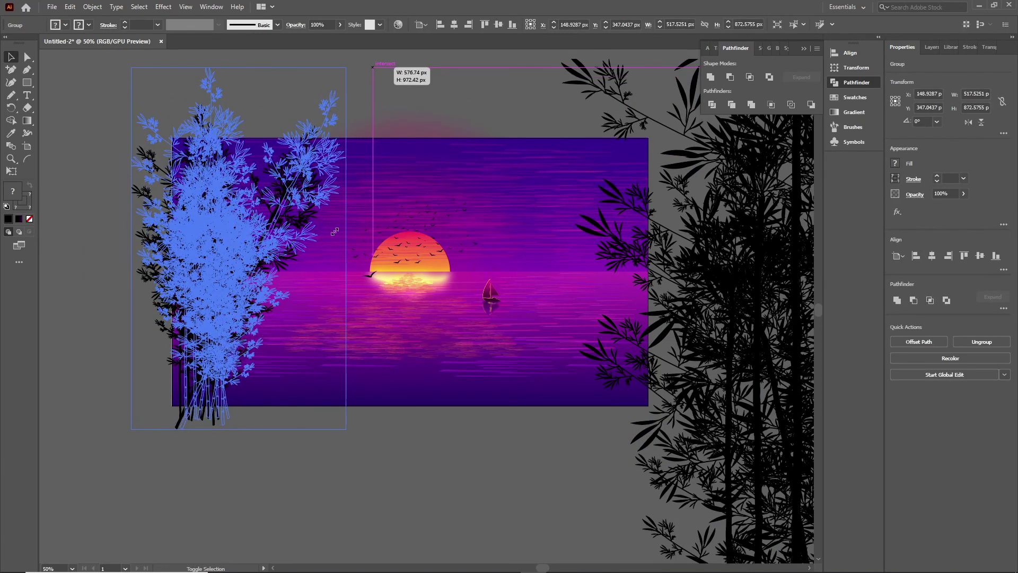
{"action": "left_click", "coordinate": [281, 455]}
Step: Raise the left cluster slightly and adjust the bamboo inside its group
{"action": "left_click_drag", "start_coordinate": [280, 458], "coordinate": [227, 413]}
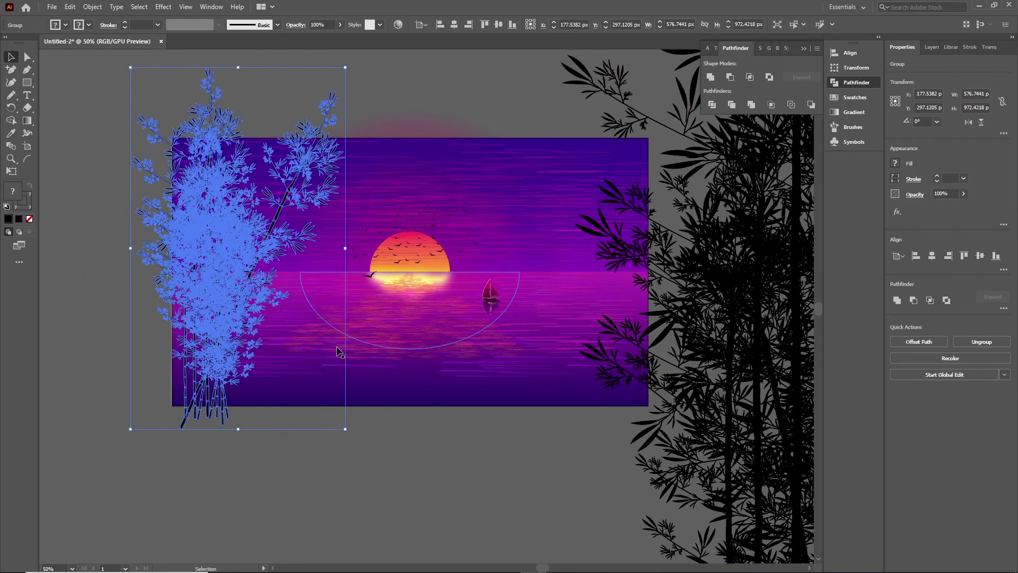
{"action": "left_click_drag", "start_coordinate": [243, 360], "coordinate": [243, 350]}
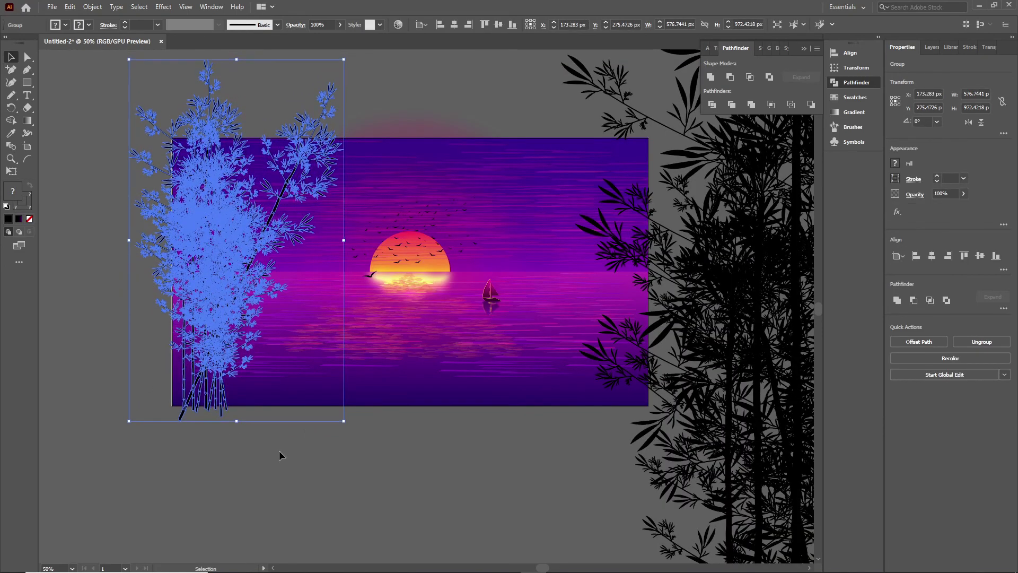
{"action": "double_click", "coordinate": [201, 353]}
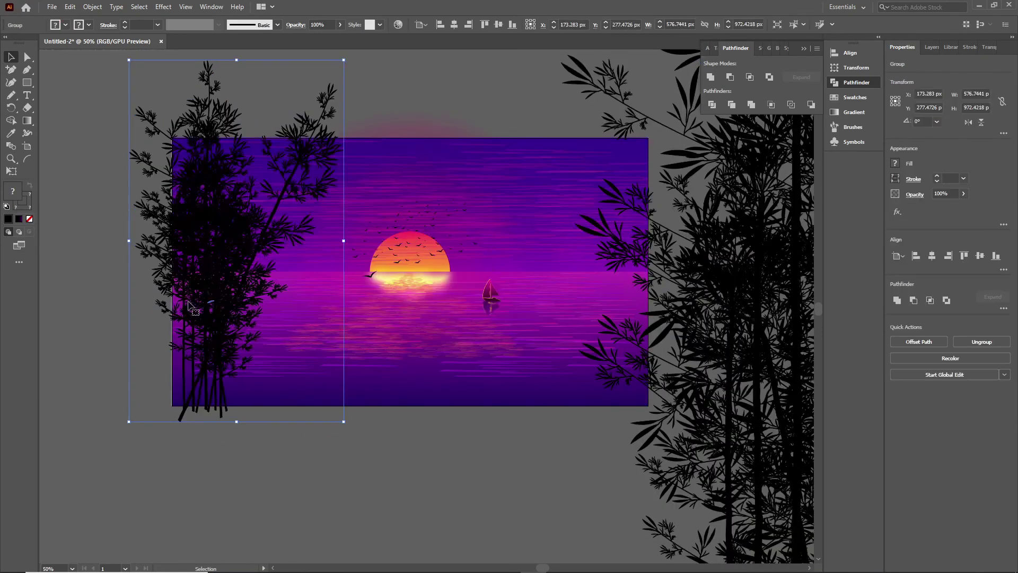
{"action": "scroll", "coordinate": [171, 371], "scroll_direction": "up", "scroll_amount": 2}
{"action": "left_click", "coordinate": [171, 408]}
{"action": "double_click", "coordinate": [125, 376]}
Step: Resize the right bamboo cluster and position it over the sunset's right edge
{"action": "mouse_move", "coordinate": [125, 375]}
{"action": "left_mouse_down"}
{"action": "mouse_move", "coordinate": [561, 445]}
{"action": "mouse_move", "coordinate": [505, 378]}
{"action": "left_mouse_up"}
{"action": "key", "text": "ctrl+minus"}
{"action": "key", "text": "ctrl+minus"}
{"action": "key", "text": "ctrl+minus"}
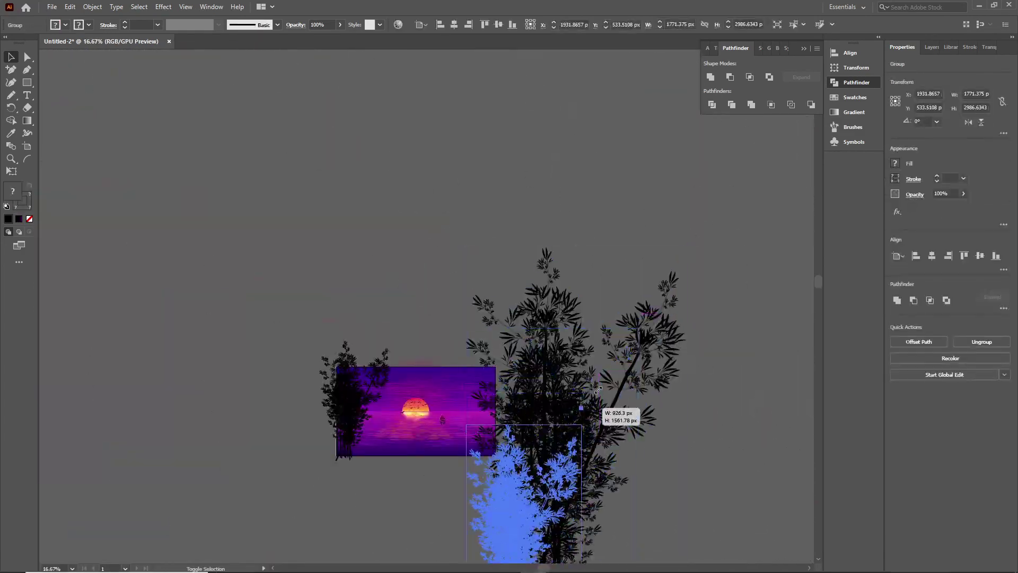
{"action": "left_click", "coordinate": [615, 316]}
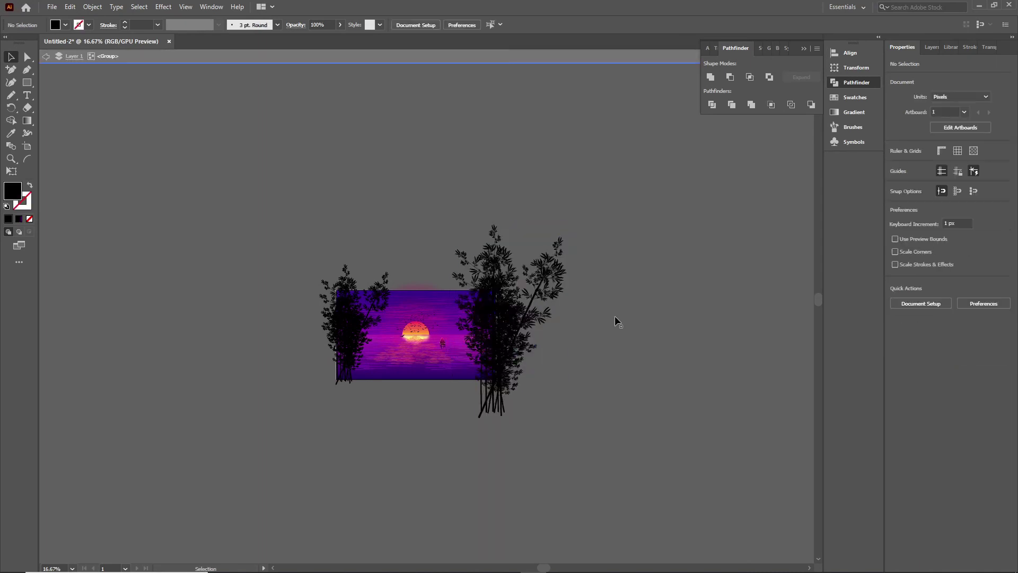
{"action": "left_click", "coordinate": [493, 339]}
{"action": "key", "text": "ctrl+plus"}
{"action": "left_click_drag", "start_coordinate": [459, 341], "coordinate": [424, 316]}
{"action": "left_click", "coordinate": [631, 349]}
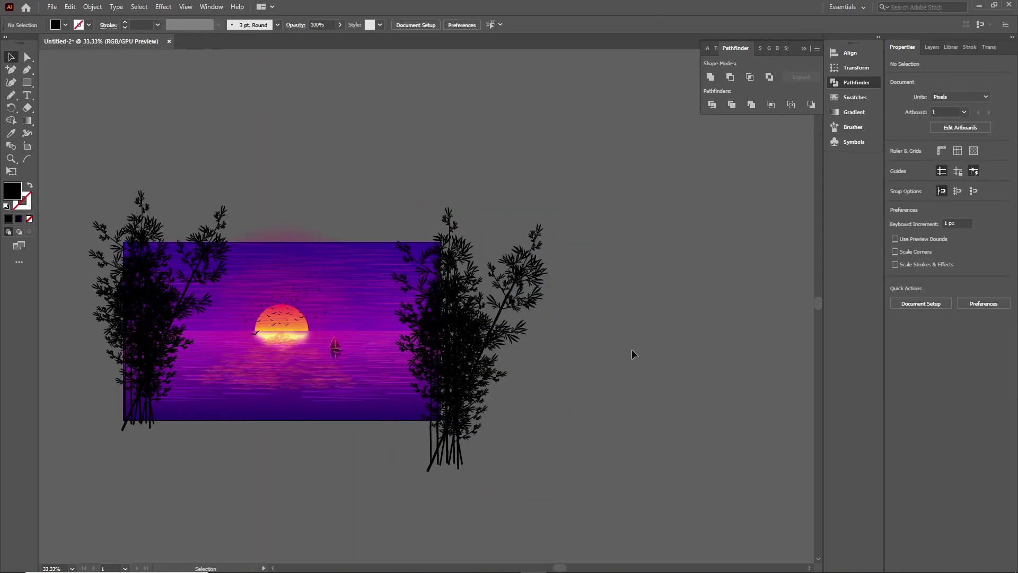
{"action": "left_click", "coordinate": [477, 376]}
{"action": "left_click_drag", "start_coordinate": [478, 377], "coordinate": [467, 375]}
{"action": "left_click", "coordinate": [601, 332]}
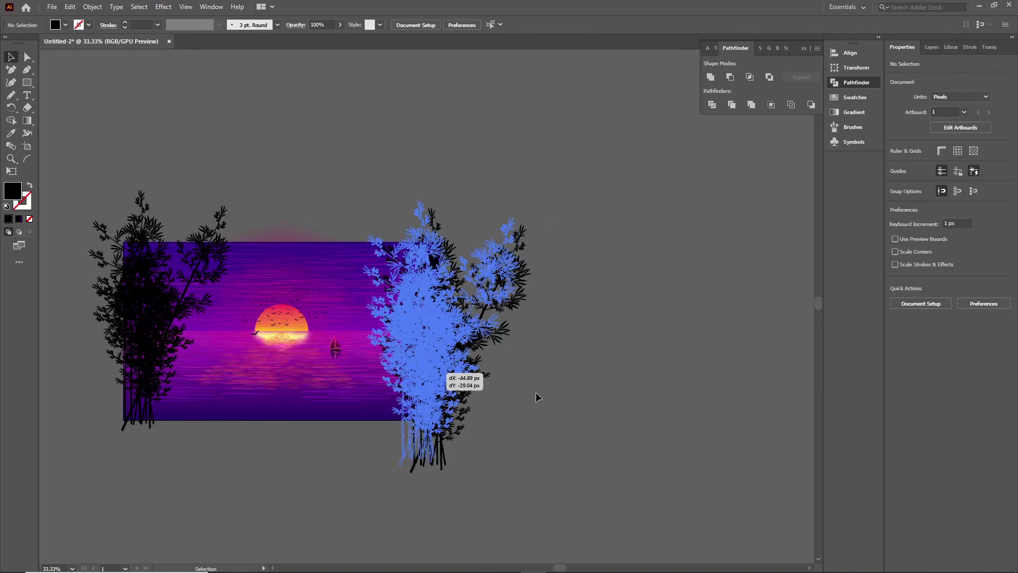
{"action": "left_click", "coordinate": [536, 390]}
Step: Draw a 1280 by 720 rectangle and clip all artwork to it
{"action": "key", "text": "ctrl+plus"}
{"action": "key", "text": "m"}
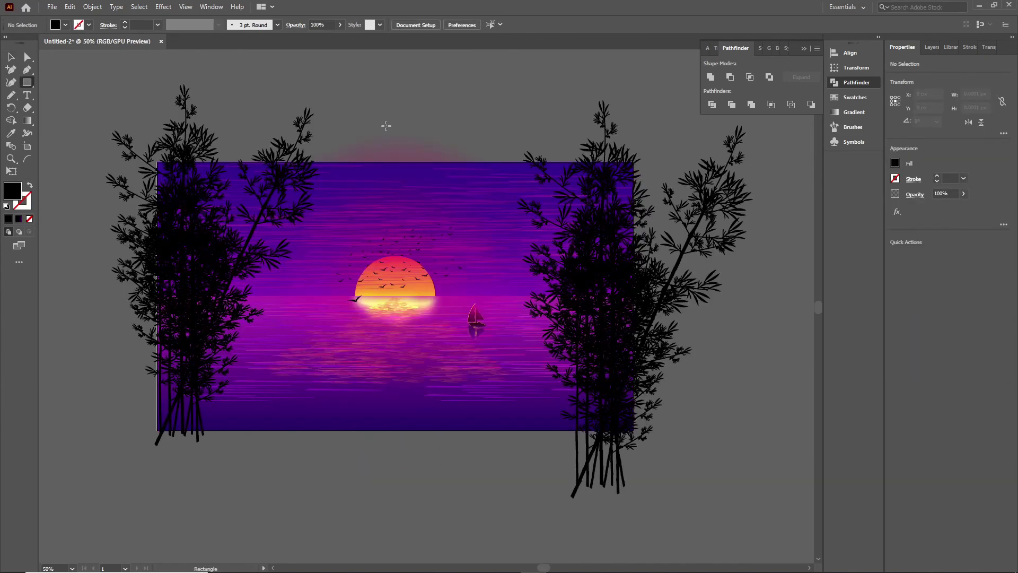
{"action": "left_click", "coordinate": [386, 126]}
{"action": "key", "text": "Return"}
{"action": "key", "text": "ctrl+a"}
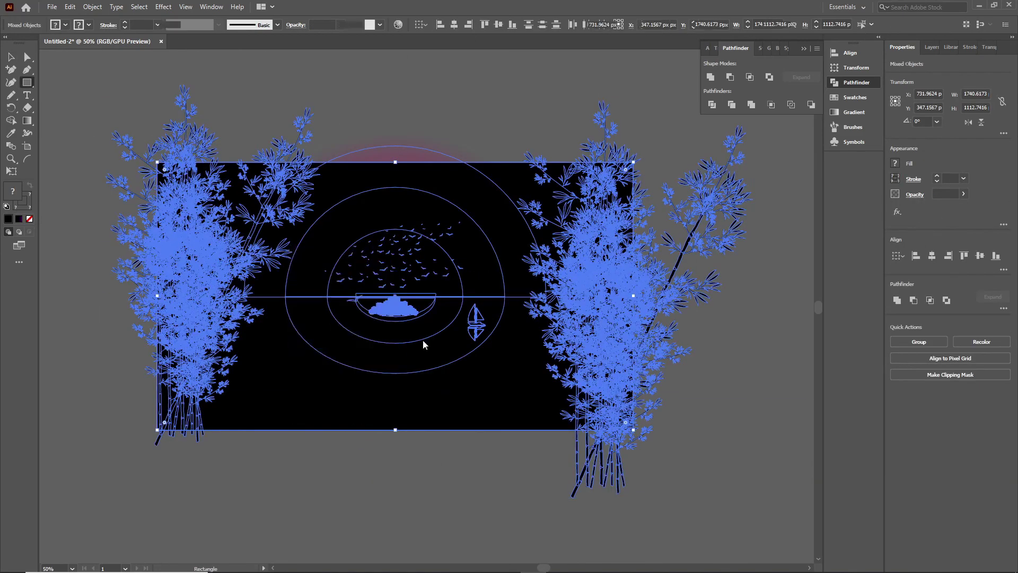
{"action": "key", "text": "ctrl+7"}
{"action": "key", "text": "v"}
{"action": "key", "text": "ctrl+0"}
{"action": "left_click", "coordinate": [726, 477]}
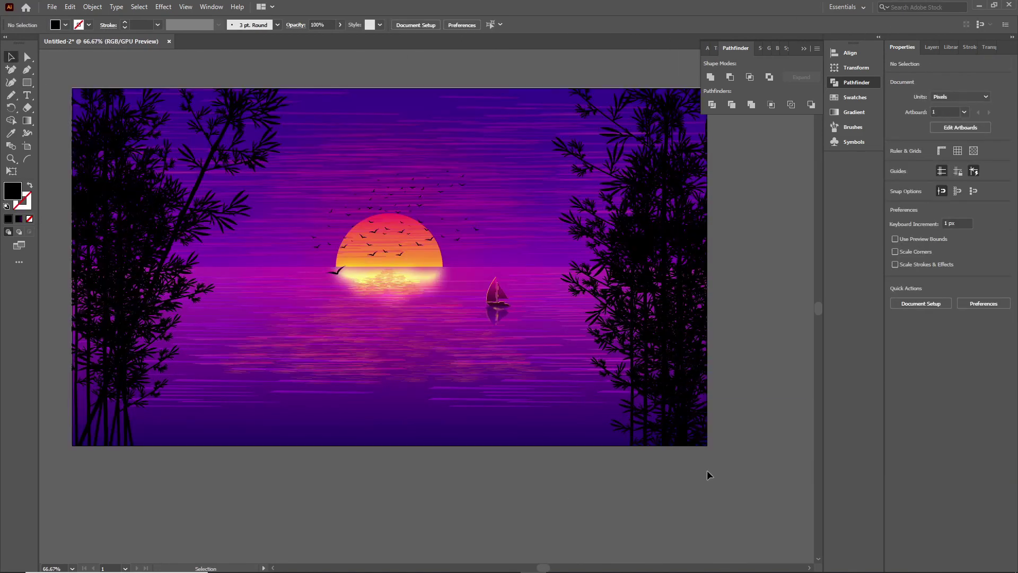